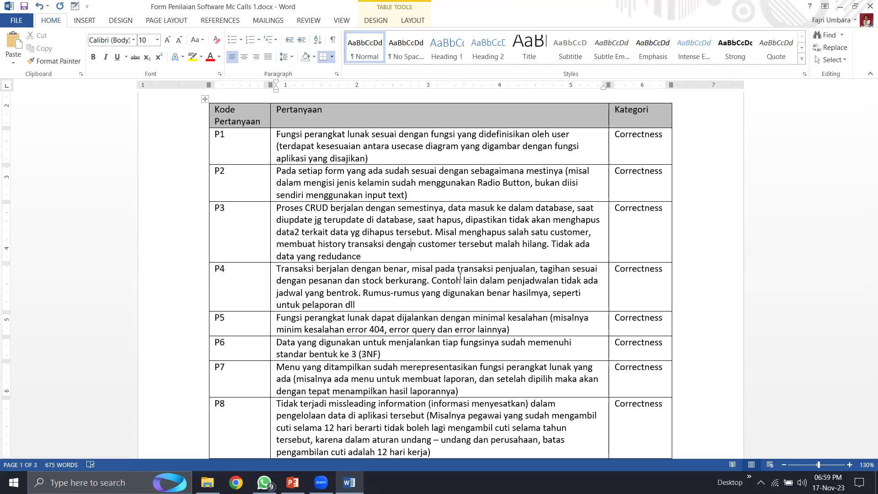
- Scroll down to TABEL PENILAIAN and put a V in row P3's Sangat Kurang cell
scroll(459, 277, up, 5)
scroll(473, 295, down, 4)
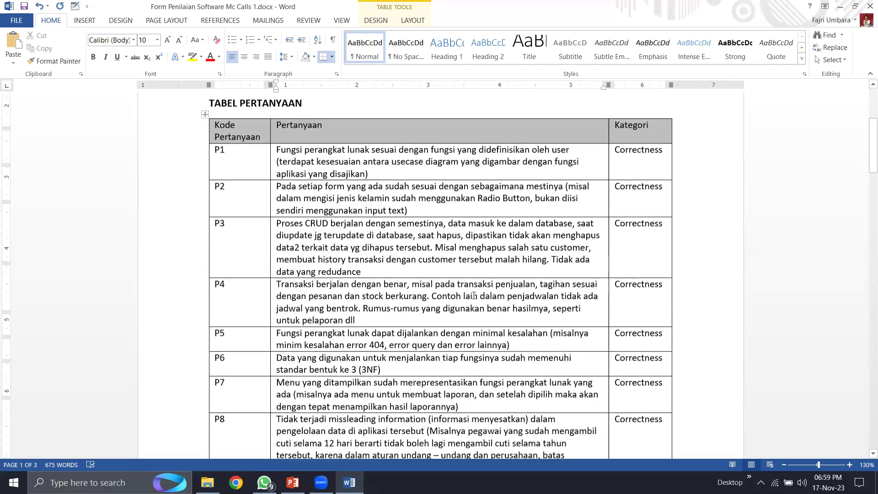
scroll(474, 295, down, 3)
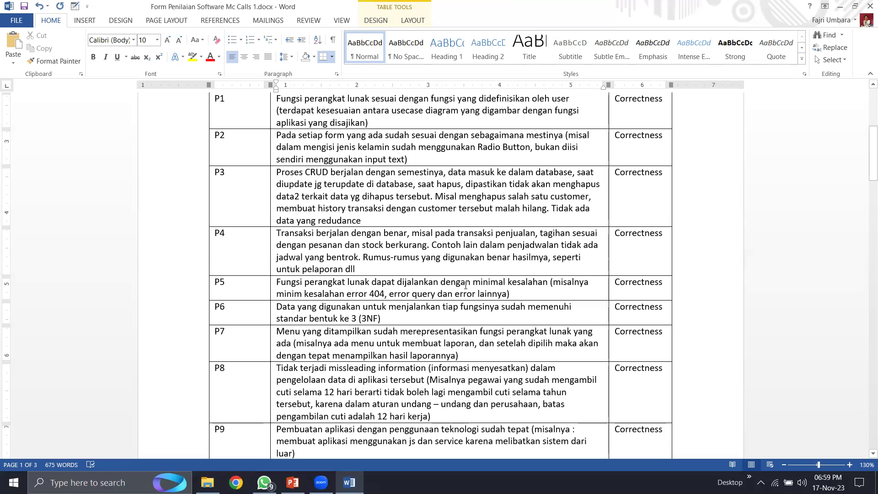
scroll(466, 285, down, 15)
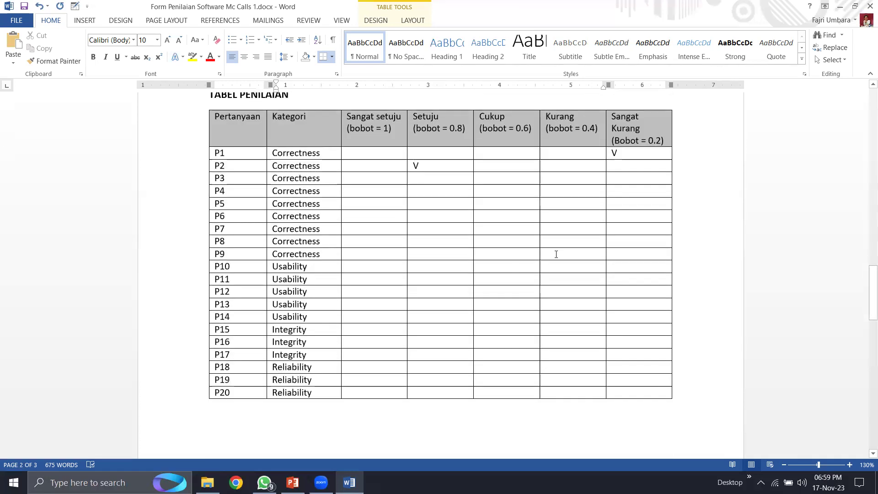
click(635, 180)
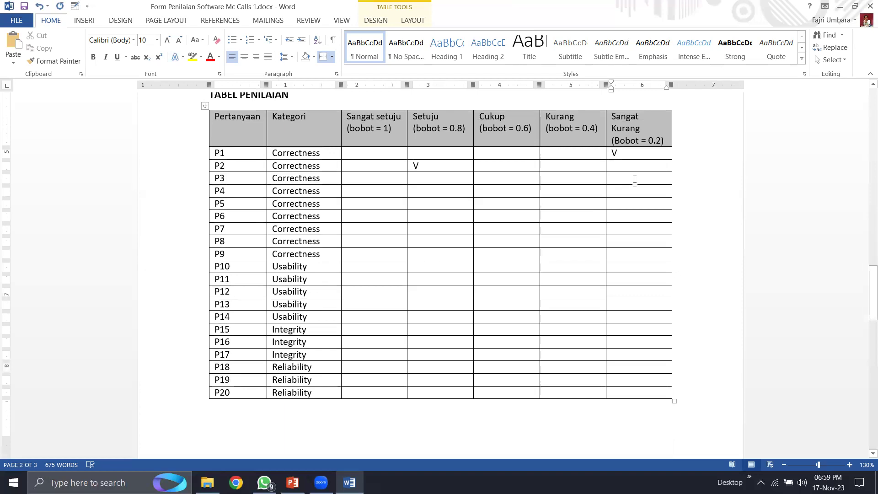
text(V)
- Scroll back up to review the P3 question above the scoring table
click(336, 181)
scroll(436, 224, up, 15)
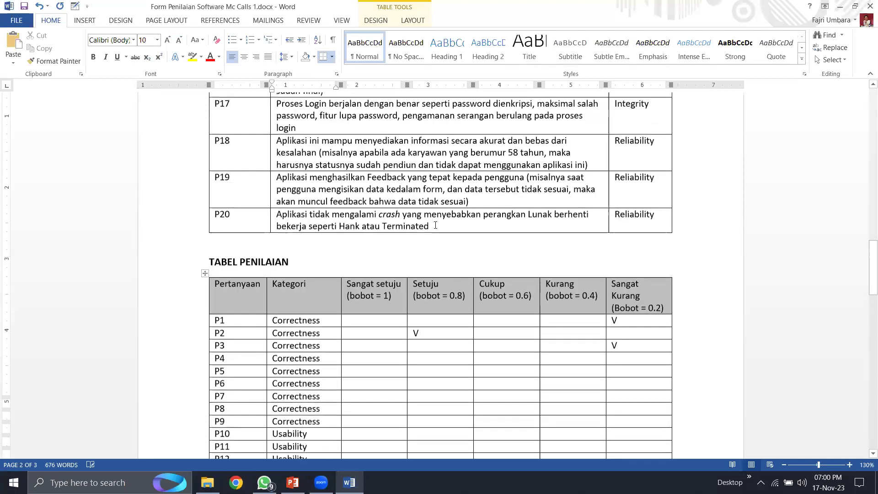
scroll(435, 224, up, 12)
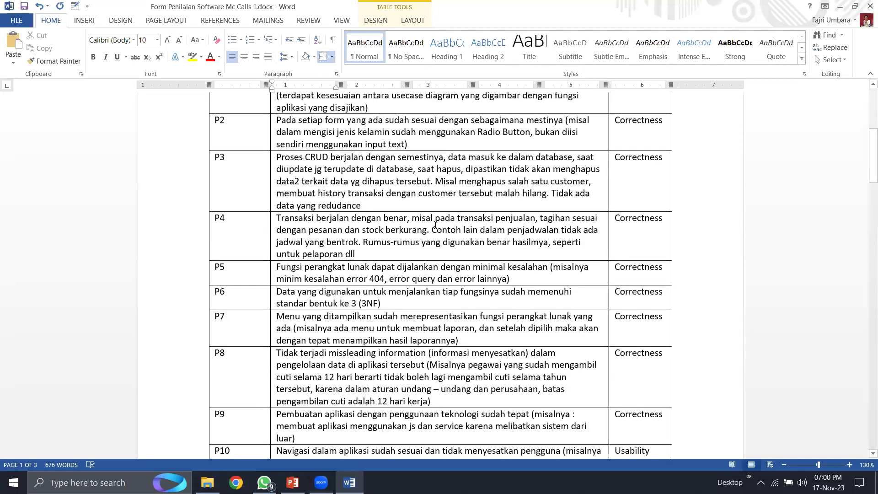
scroll(435, 225, up, 2)
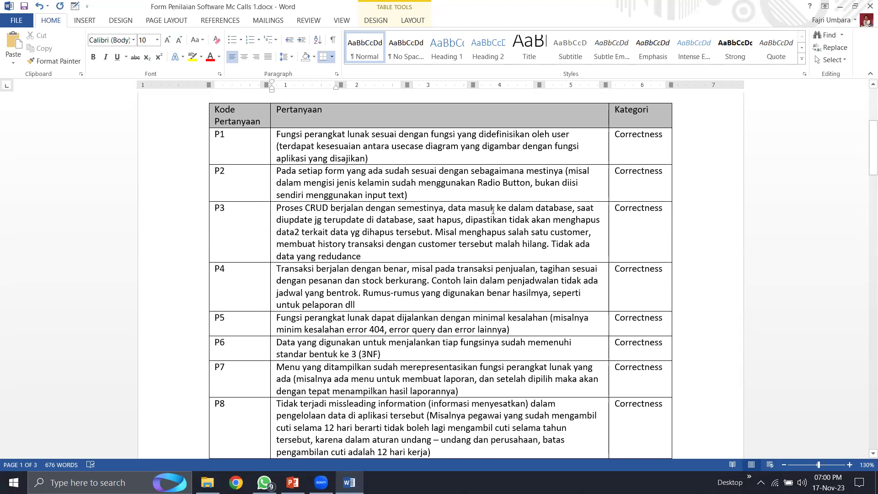
scroll(479, 254, down, 13)
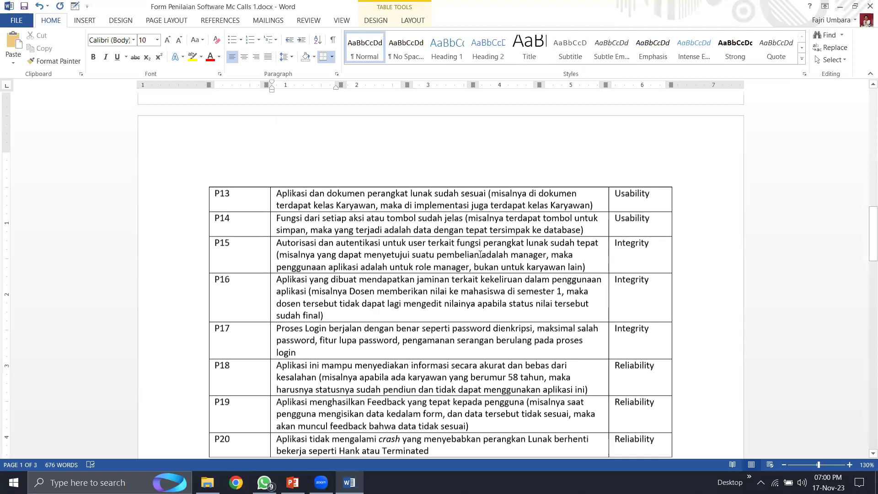
scroll(479, 255, down, 5)
- Delete P3's Sangat Kurang mark and type V in its Kurang cell instead
click(631, 321)
text(V)
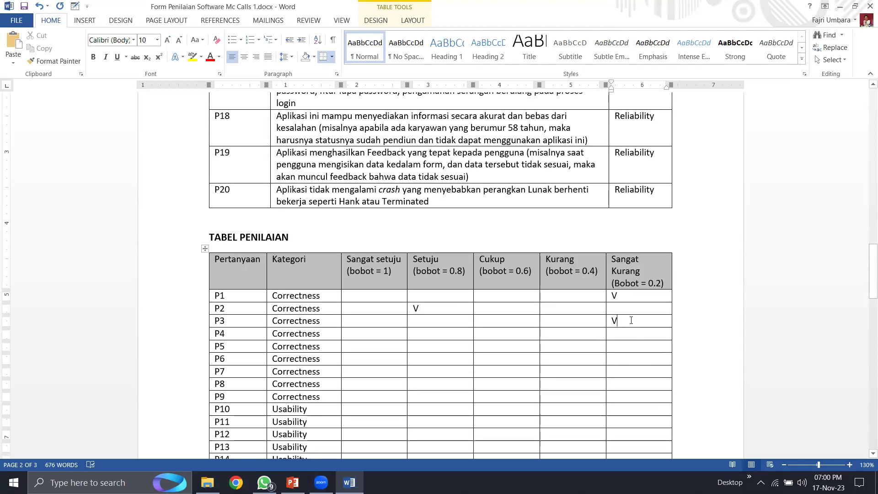
key(BackSpace)
click(589, 325)
text(V)
scroll(473, 373, up, 5)
scroll(461, 374, up, 5)
scroll(461, 374, up, 6)
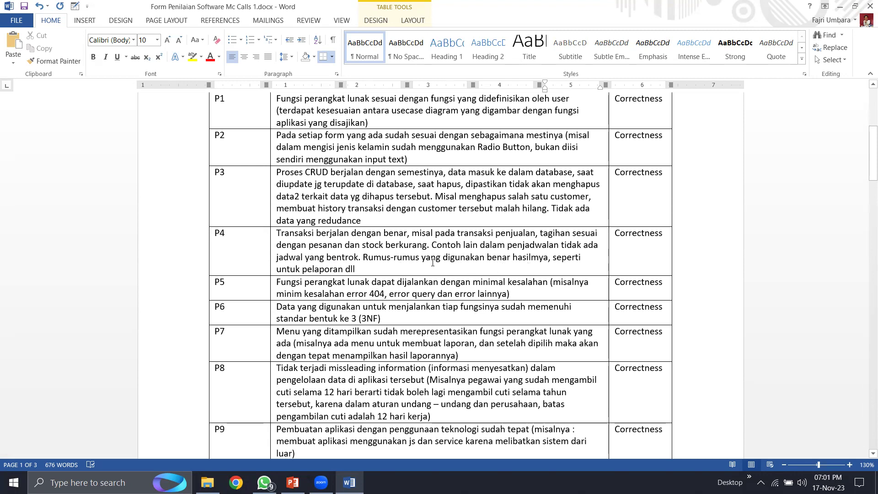
- Read question P4 and put a V in its Sangat setuju cell
click(387, 270)
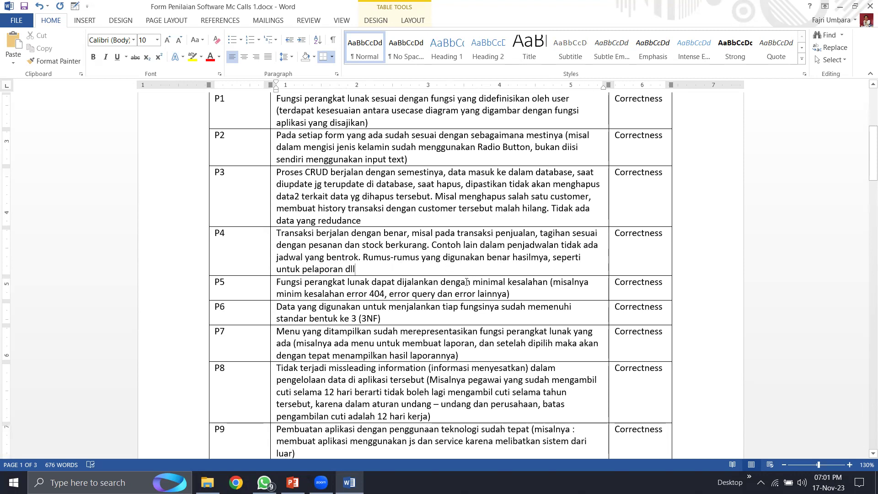
scroll(472, 254, down, 10)
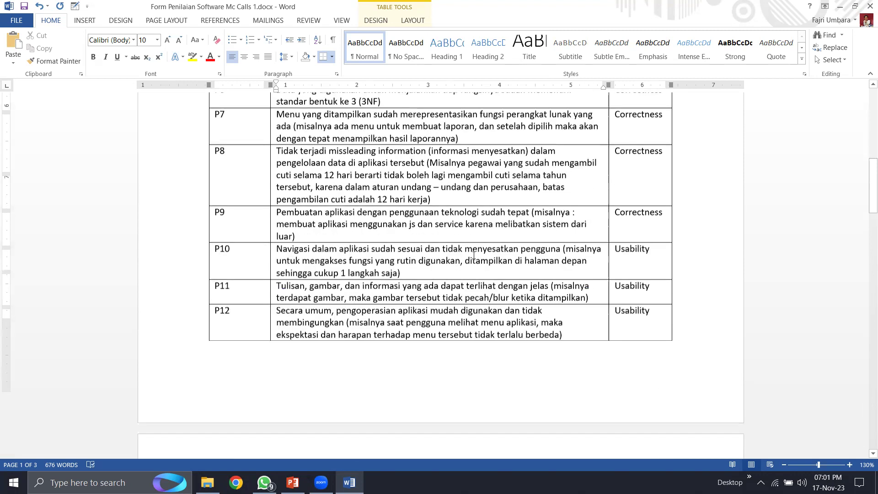
scroll(474, 256, down, 10)
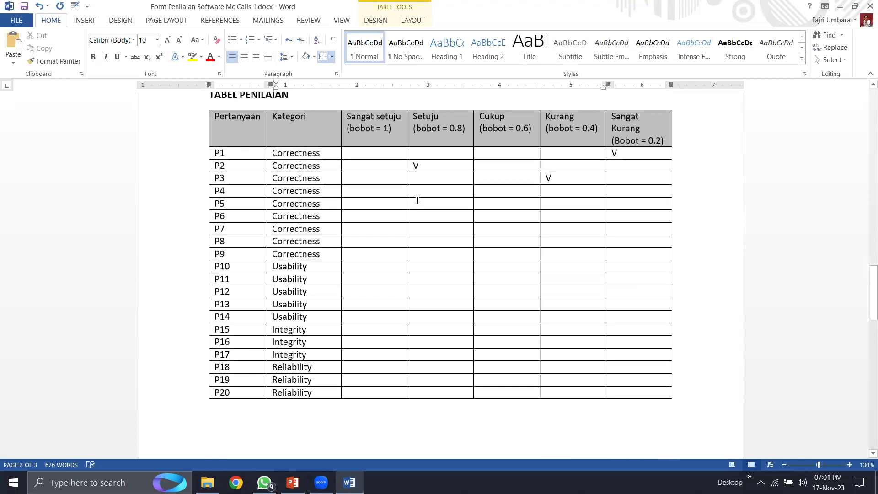
click(393, 196)
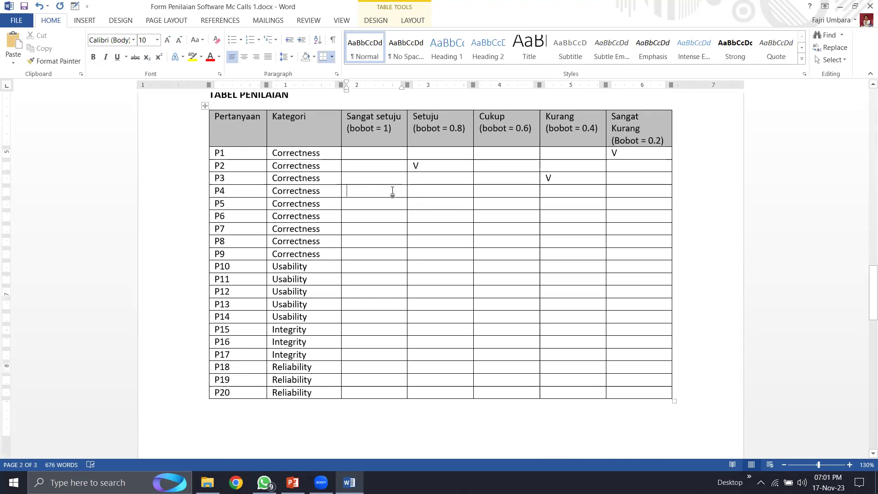
text(V)
- Scroll back up to read the P5 question about minimal errors
scroll(606, 145, up, 10)
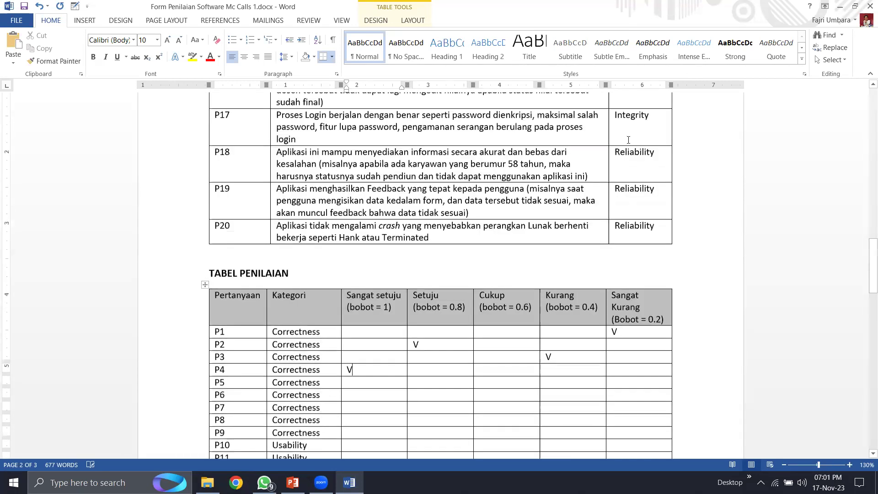
scroll(605, 145, up, 10)
scroll(597, 141, up, 10)
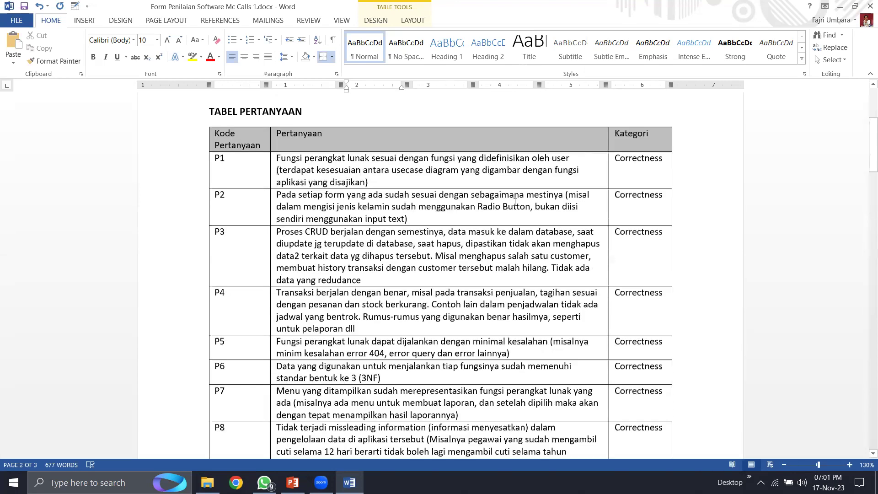
scroll(515, 203, down, 5)
click(398, 220)
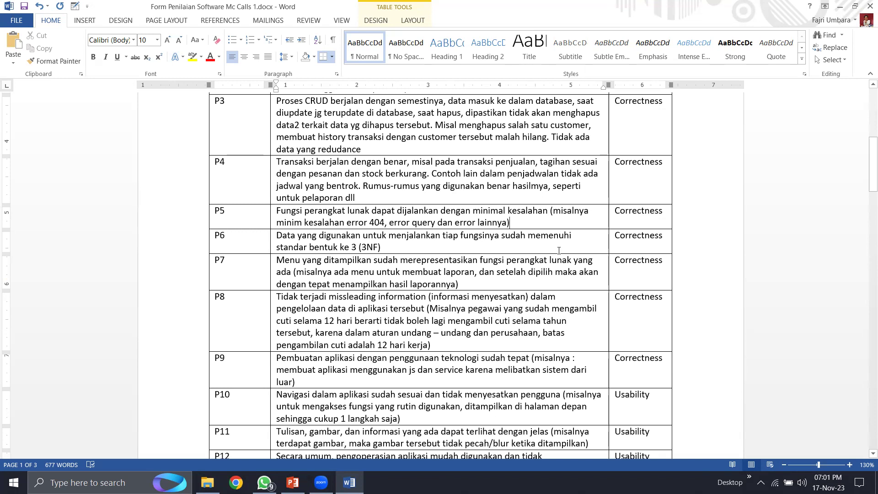
scroll(559, 250, down, 15)
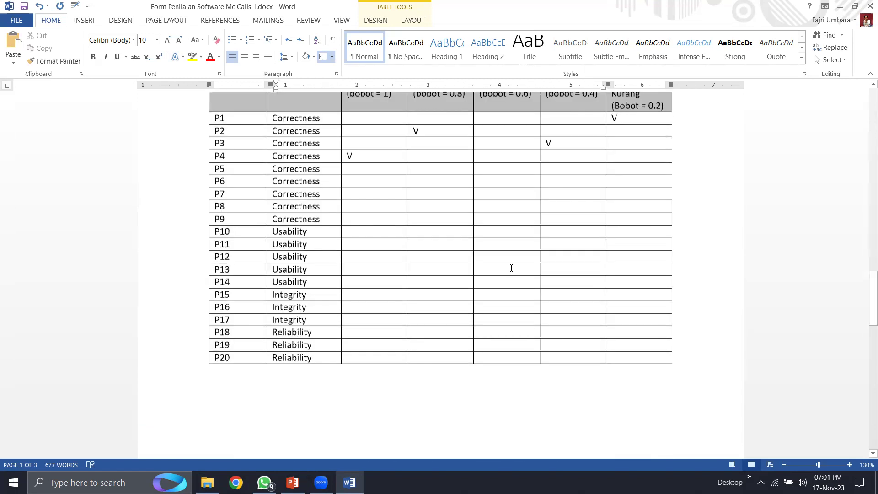
- Put a V in row P5's Sangat Kurang cell
scroll(563, 243, up, 3)
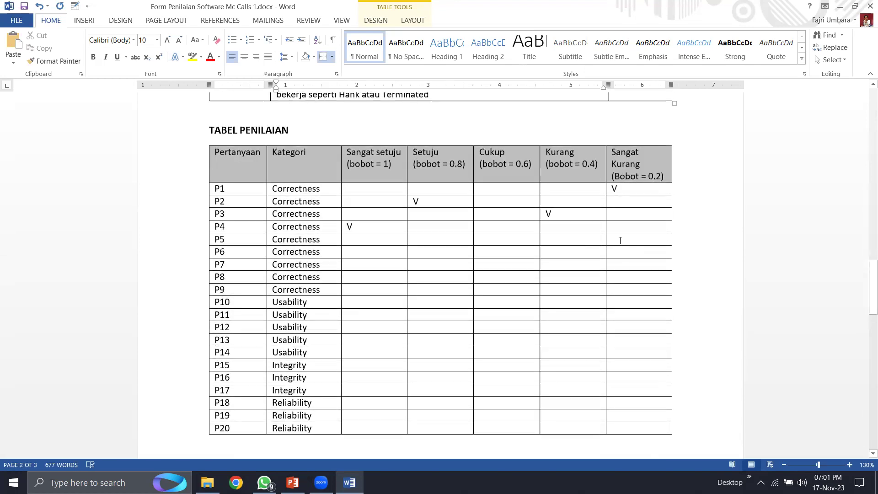
click(621, 240)
text(V)
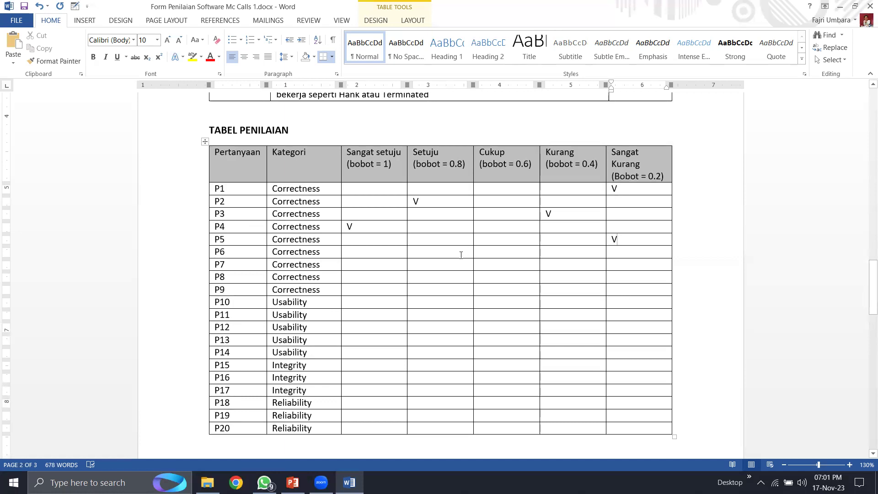
click(373, 242)
- Scroll up and reread the full P5 question text
scroll(653, 276, up, 6)
scroll(653, 276, up, 13)
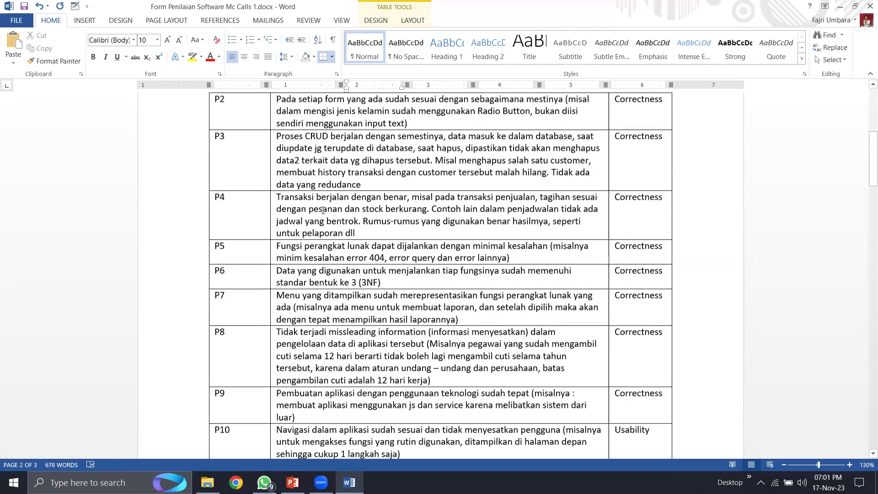
click(359, 247)
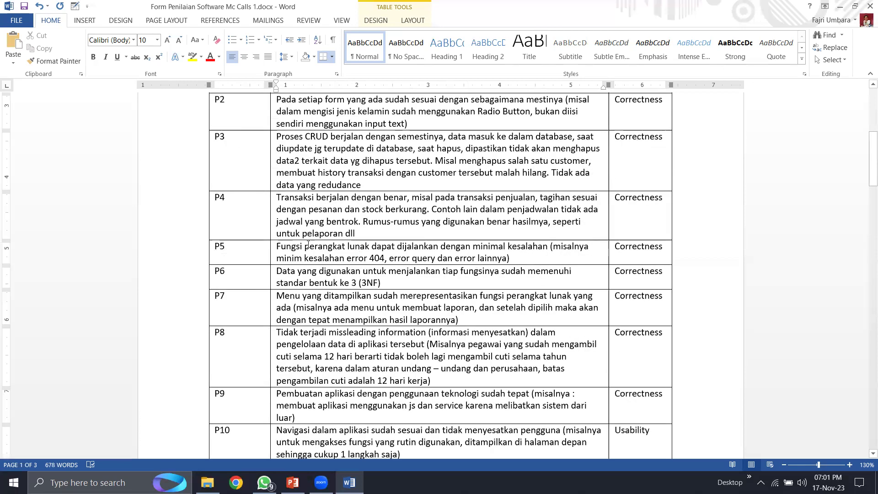
drag(279, 246, 541, 264)
click(541, 264)
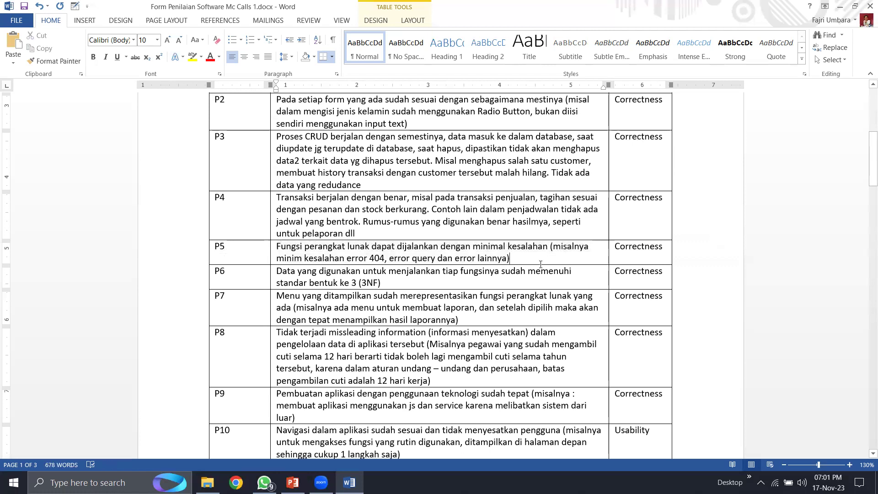
scroll(392, 256, down, 1)
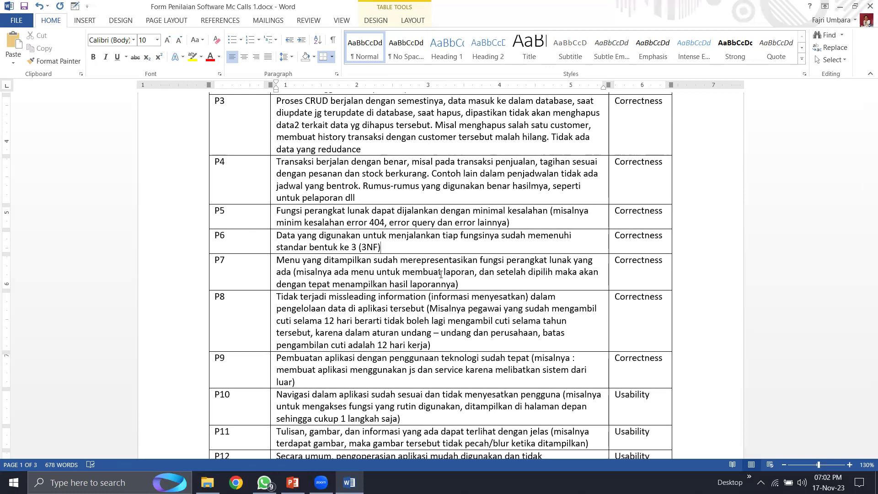
scroll(441, 275, down, 7)
scroll(445, 280, down, 8)
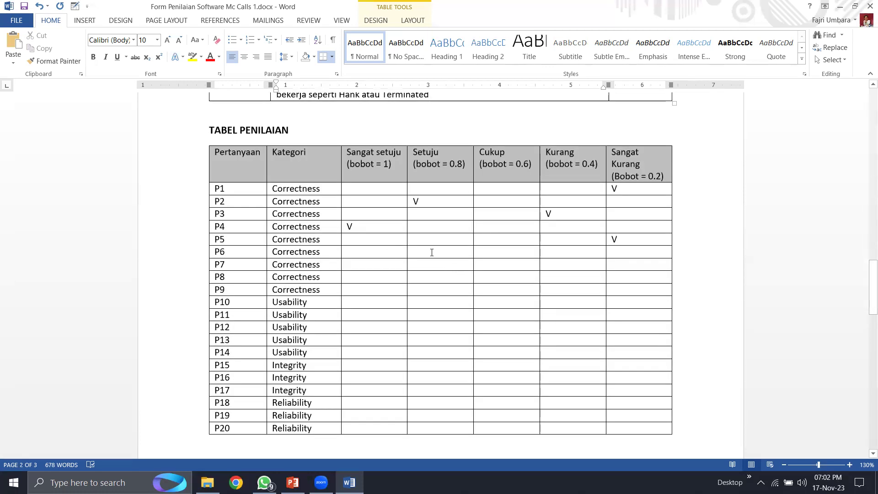
click(432, 252)
text(V)
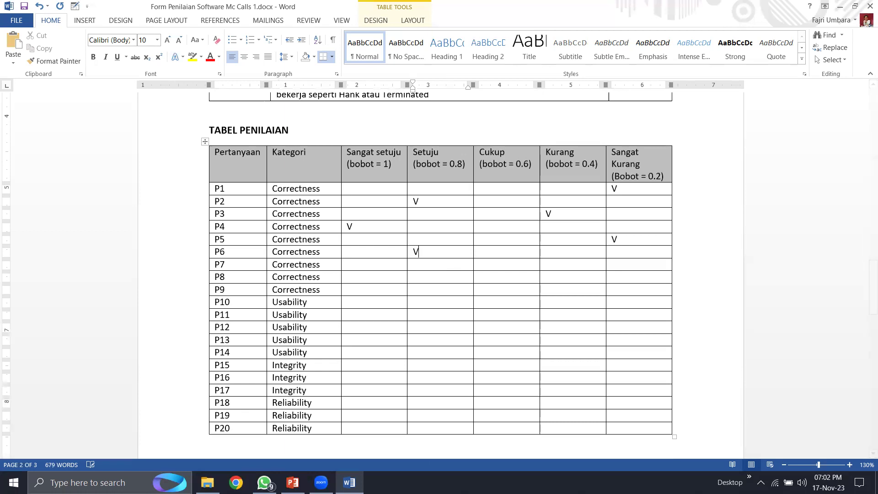
scroll(400, 283, up, 20)
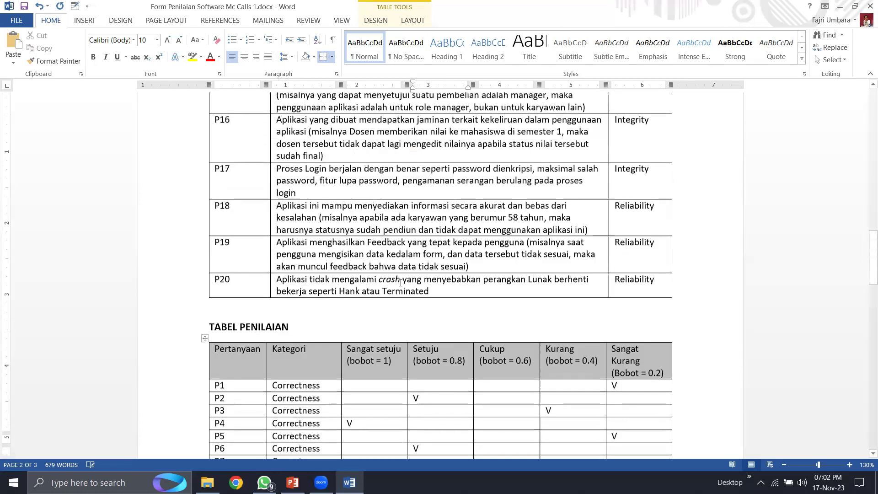
scroll(401, 282, down, 3)
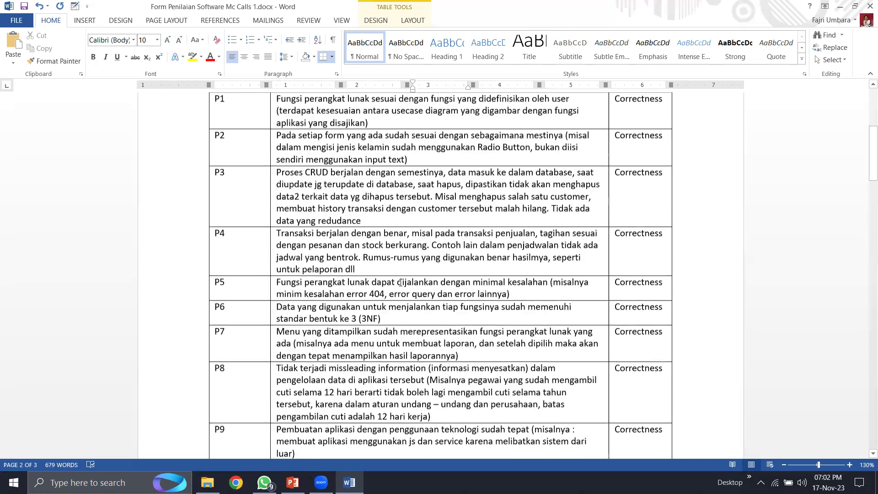
scroll(388, 236, down, 1)
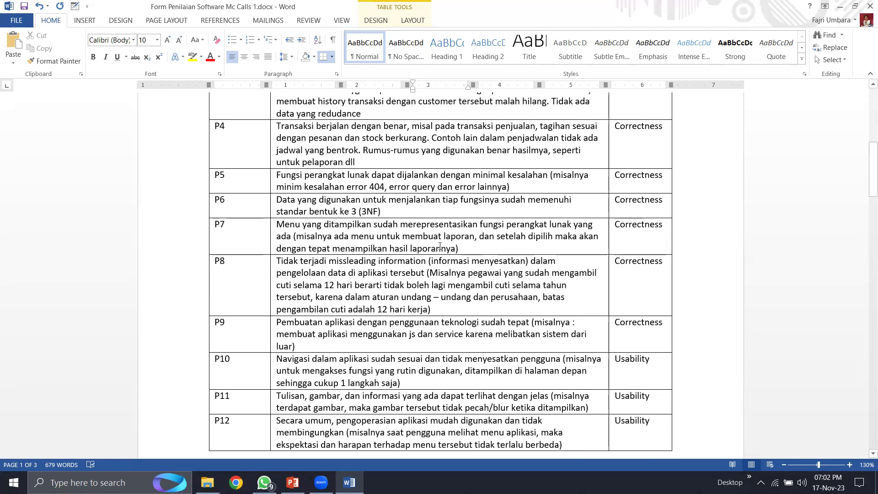
click(467, 248)
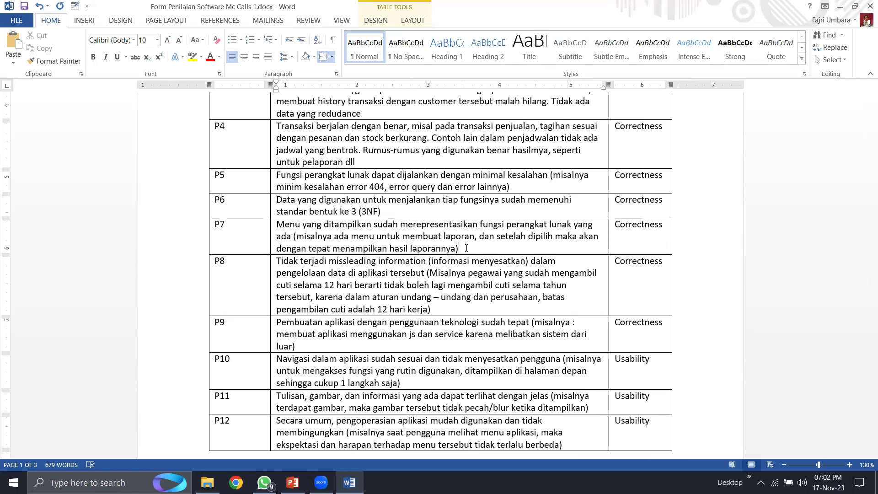
scroll(466, 248, down, 10)
scroll(450, 271, down, 8)
- Type V in P7's Setuju cell, then scroll up to the Usability criteria P10–P12
click(443, 302)
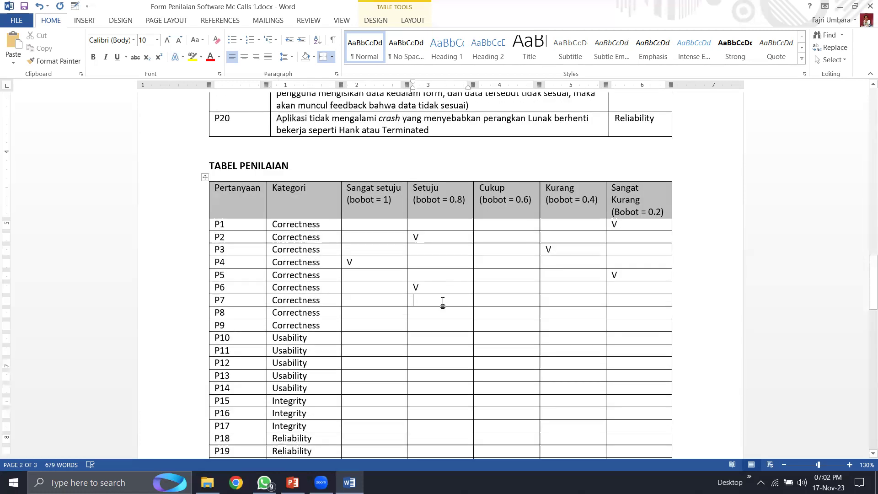
text(V)
scroll(443, 302, up, 5)
scroll(444, 301, up, 5)
scroll(444, 301, down, 6)
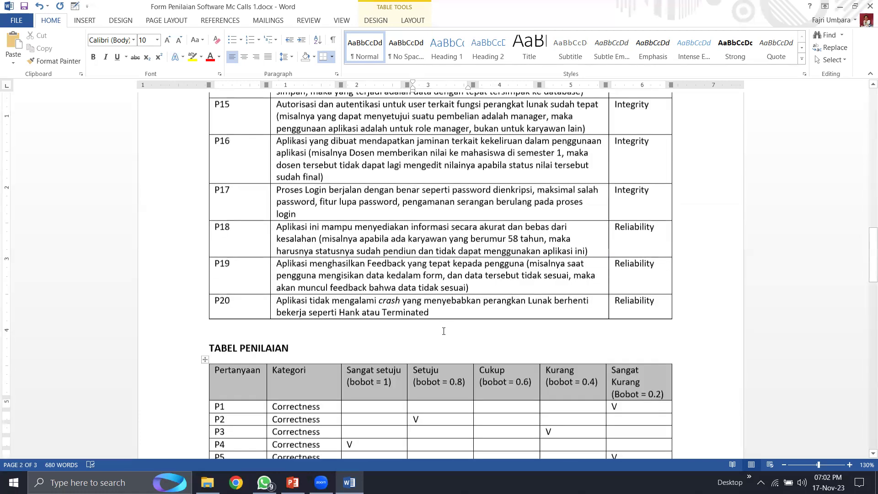
scroll(444, 331, down, 3)
scroll(439, 332, up, 10)
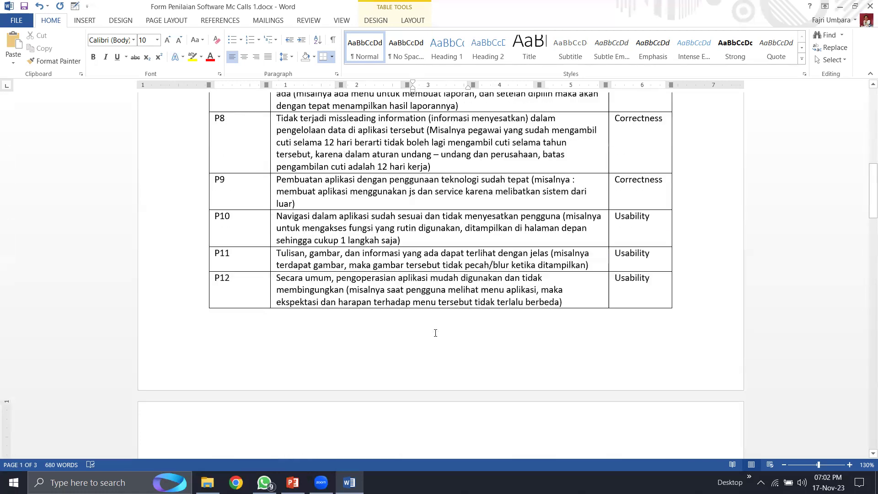
scroll(435, 333, up, 1)
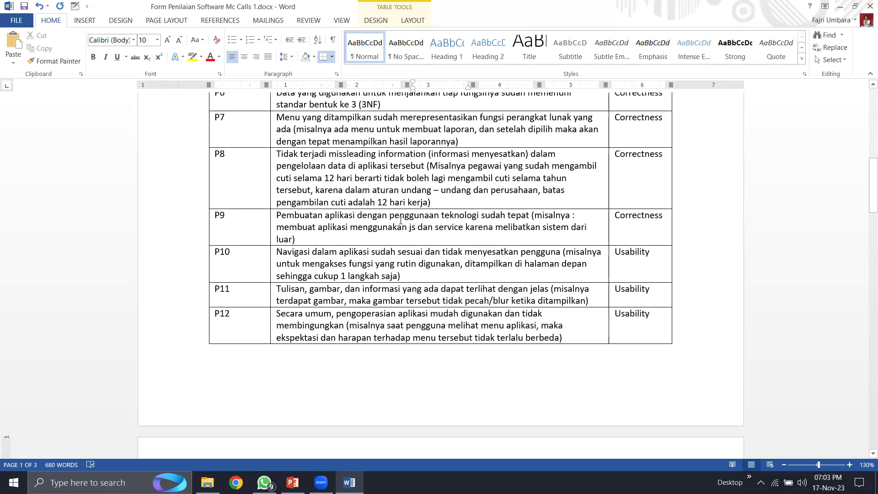
- Put a V in P8's Sangat Kurang cell, then scroll back to question P9
scroll(318, 230, down, 3)
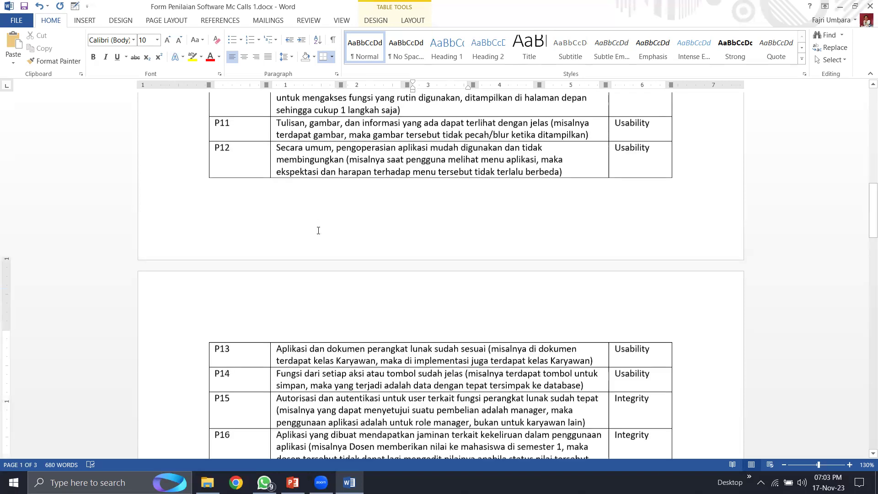
scroll(351, 261, down, 2)
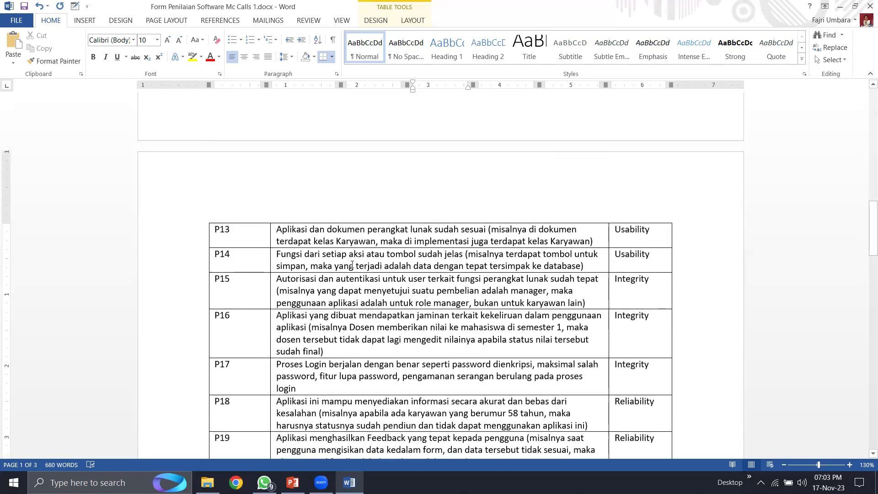
scroll(351, 265, down, 3)
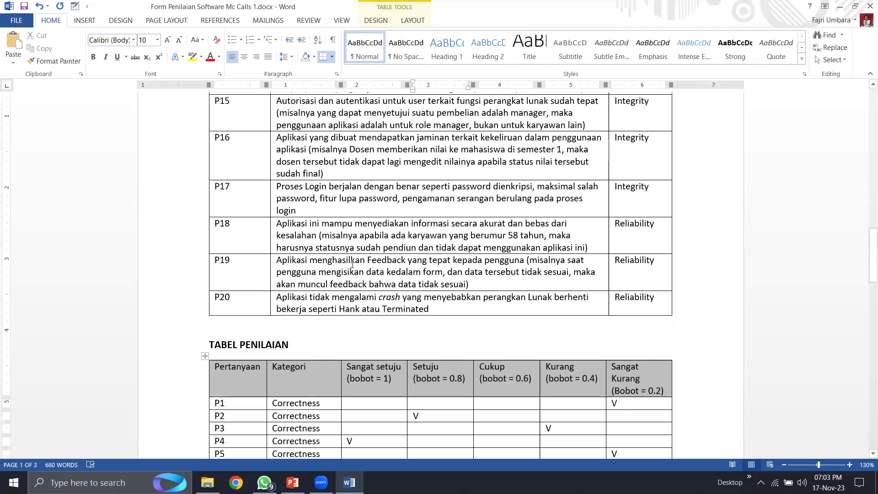
scroll(351, 265, down, 2)
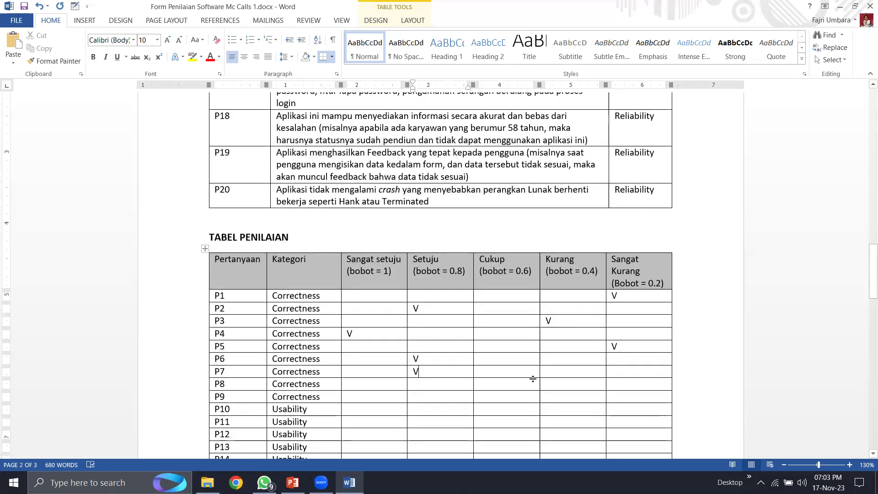
click(631, 384)
text(V)
scroll(397, 285, up, 2)
scroll(397, 286, up, 8)
scroll(397, 286, down, 1)
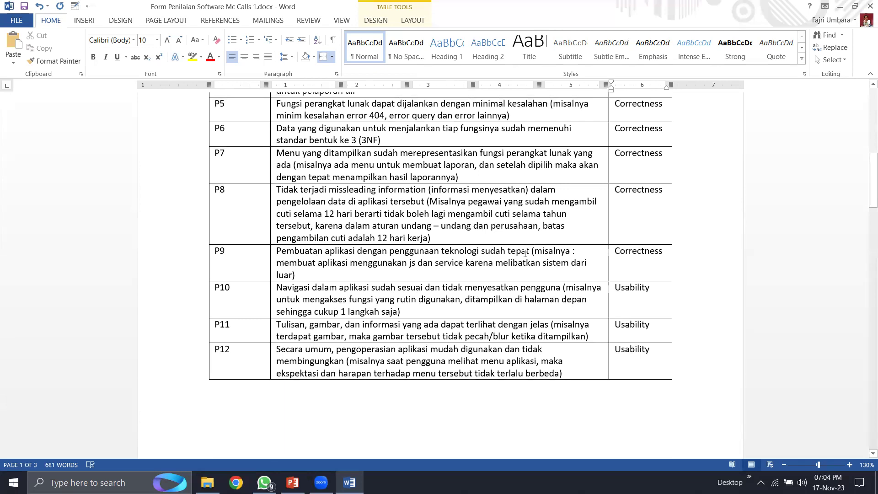
click(495, 270)
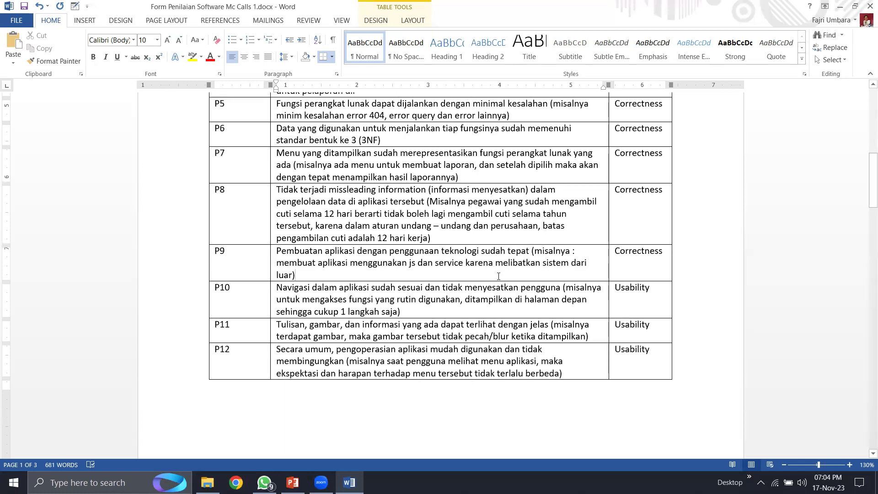
- Put a V in row P9's Sangat setuju cell
scroll(357, 299, down, 5)
scroll(356, 299, down, 10)
scroll(356, 298, up, 1)
click(385, 254)
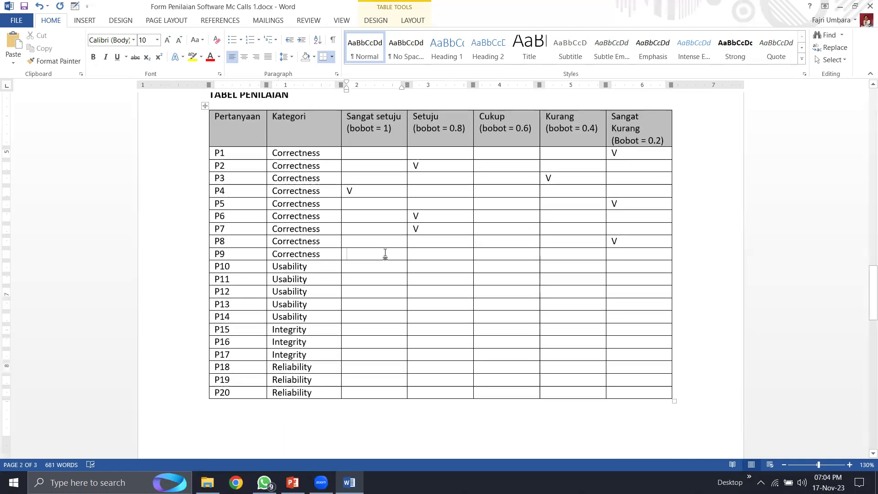
text(V)
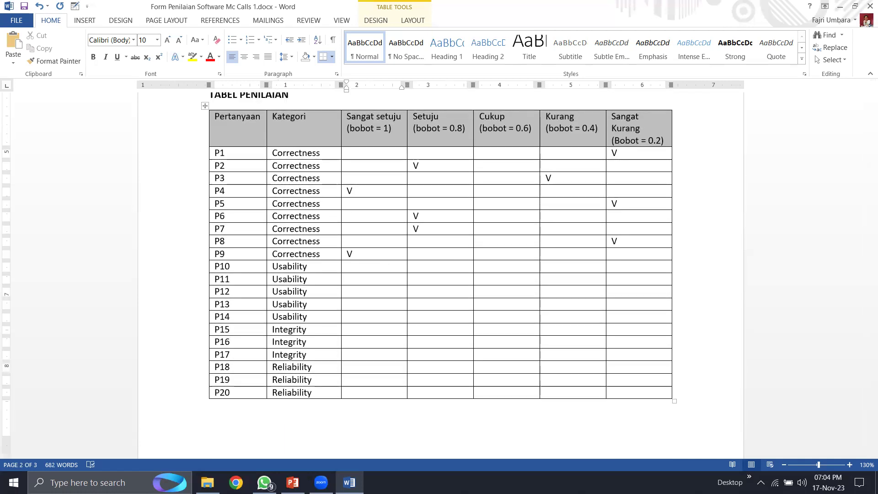
scroll(386, 251, up, 1)
scroll(386, 251, down, 2)
click(702, 254)
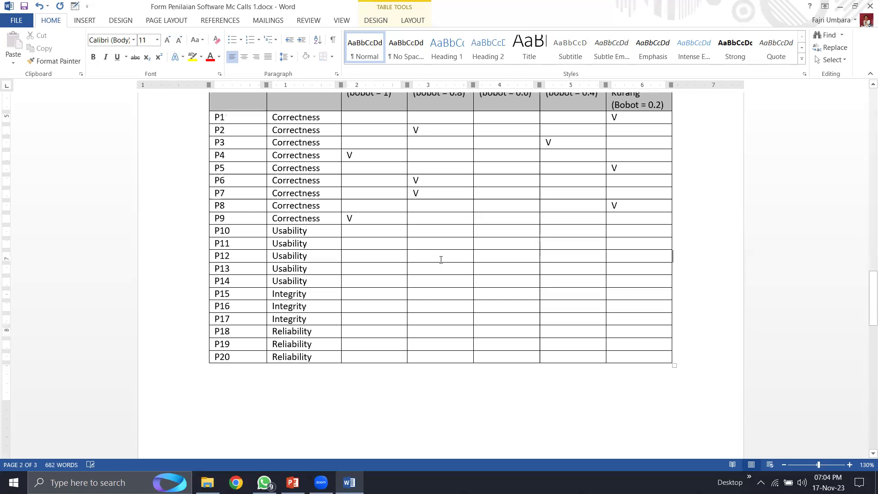
scroll(441, 260, up, 15)
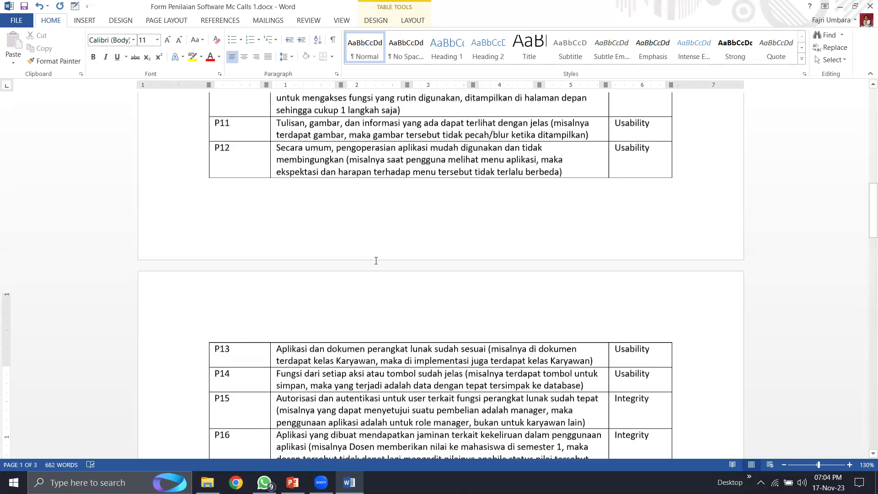
scroll(376, 261, up, 3)
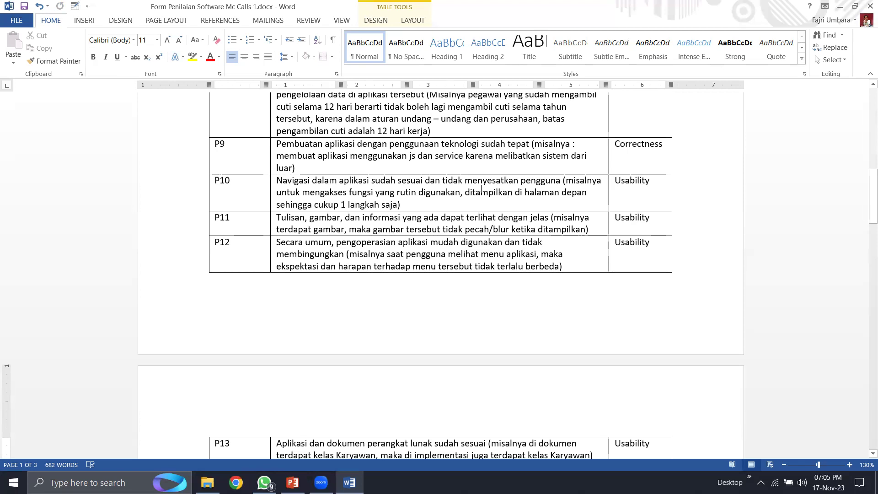
- Read question P10 and put a V in its Sangat setuju cell
click(419, 203)
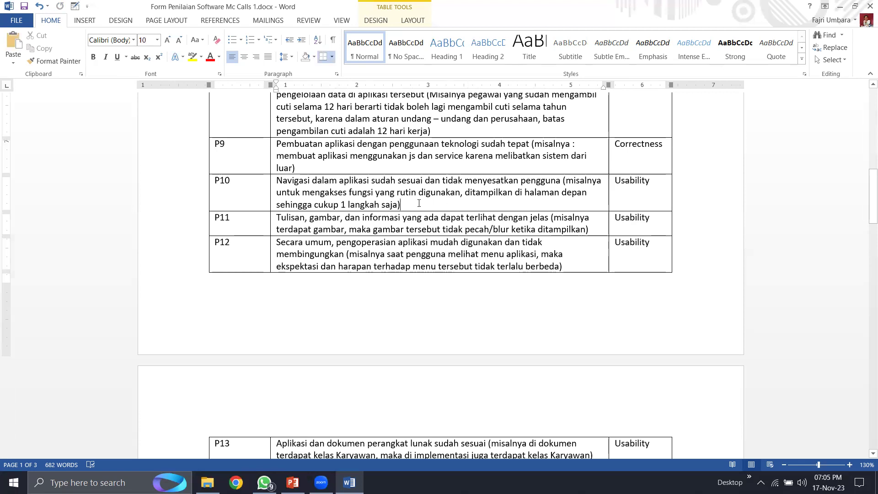
scroll(419, 203, up, 15)
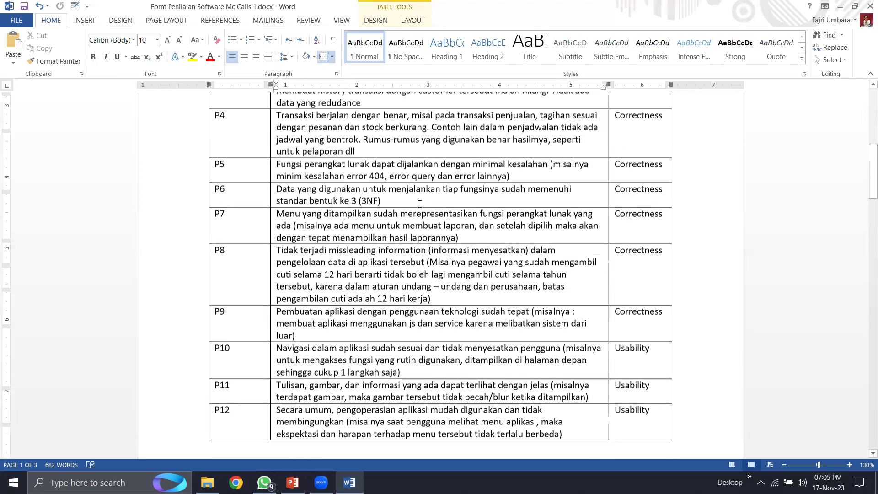
scroll(346, 241, down, 12)
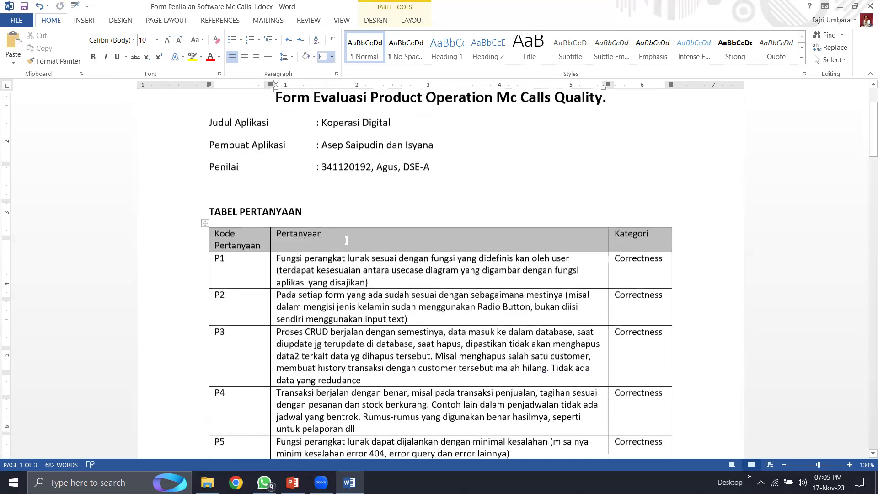
scroll(382, 275, down, 12)
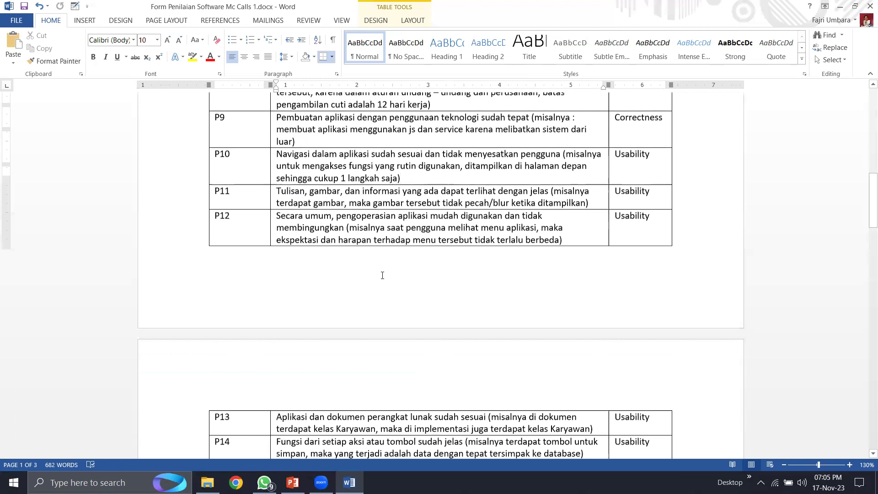
scroll(371, 338, down, 3)
click(372, 339)
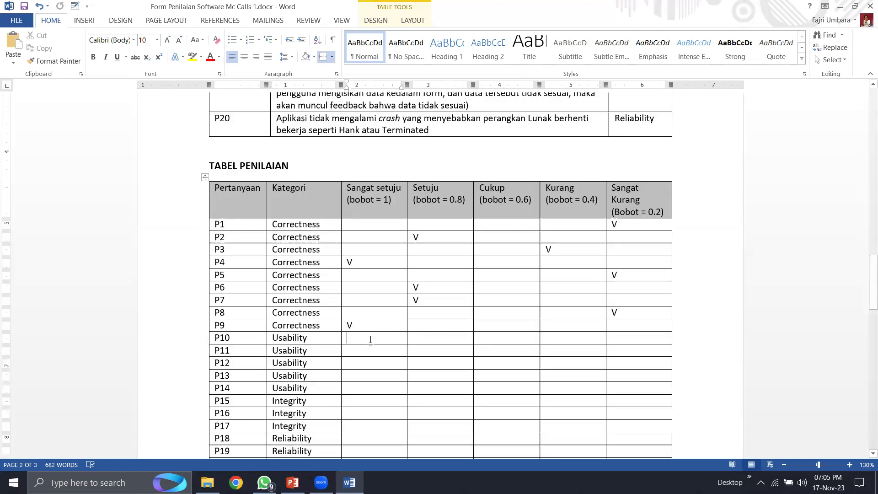
text(V)
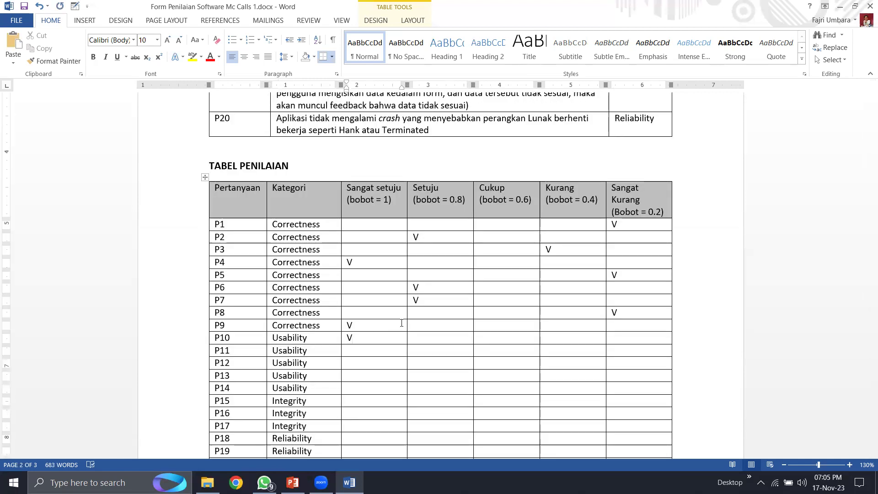
click(725, 303)
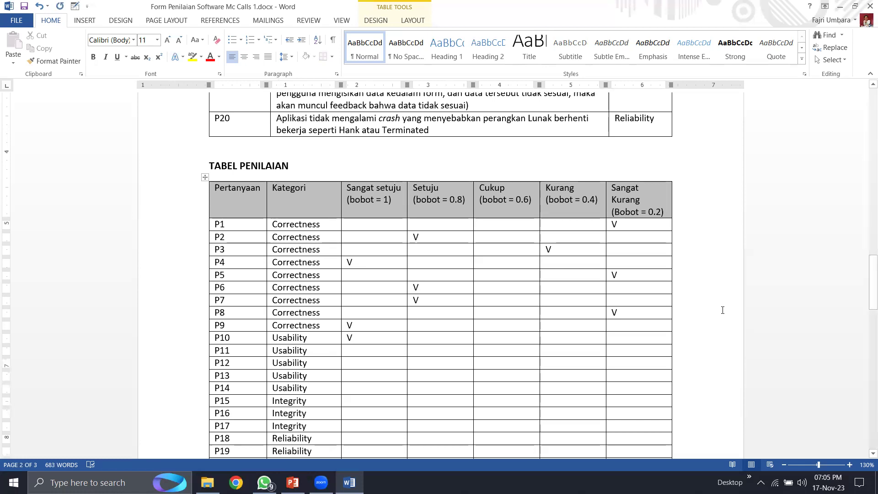
- Put a V in row P11's Sangat setuju cell
scroll(714, 311, up, 8)
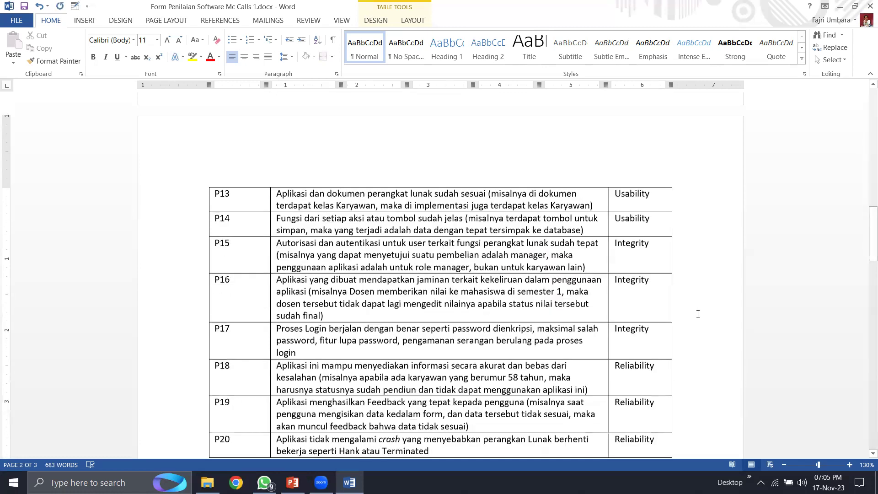
scroll(698, 314, up, 5)
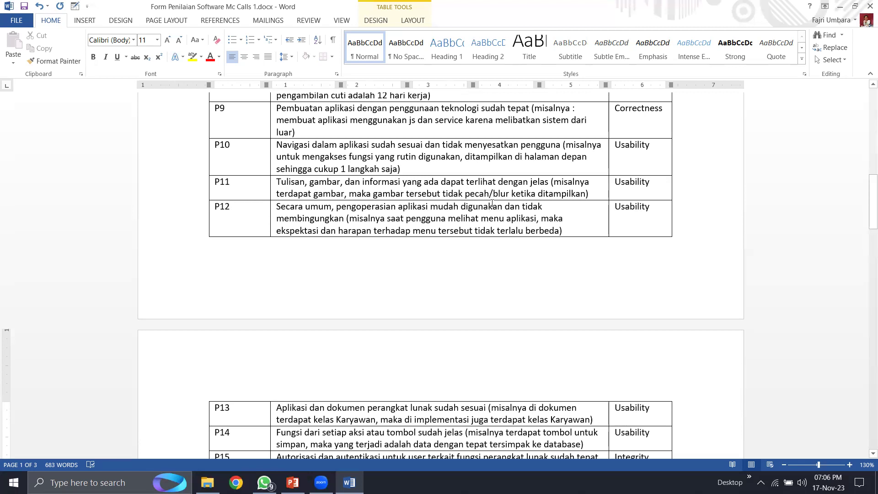
scroll(501, 228, down, 12)
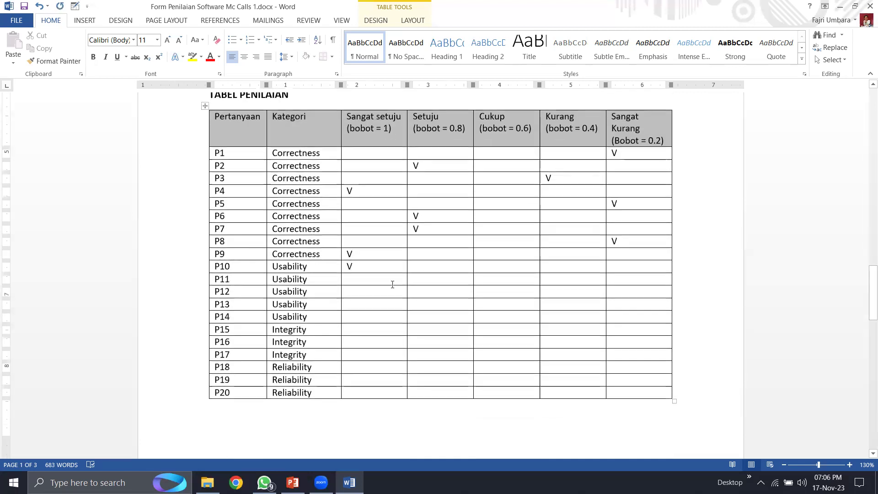
click(416, 277)
key(Left)
text(V)
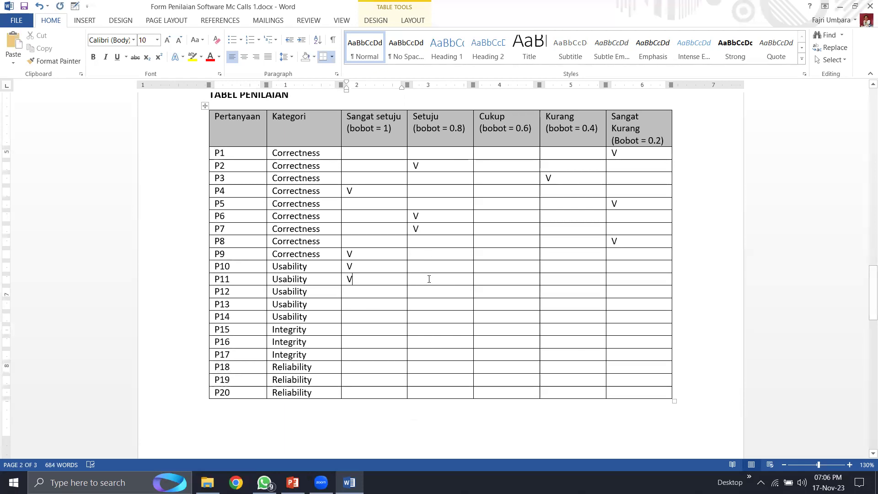
- Review question P12, then put a V in its Kurang cell
scroll(429, 279, up, 15)
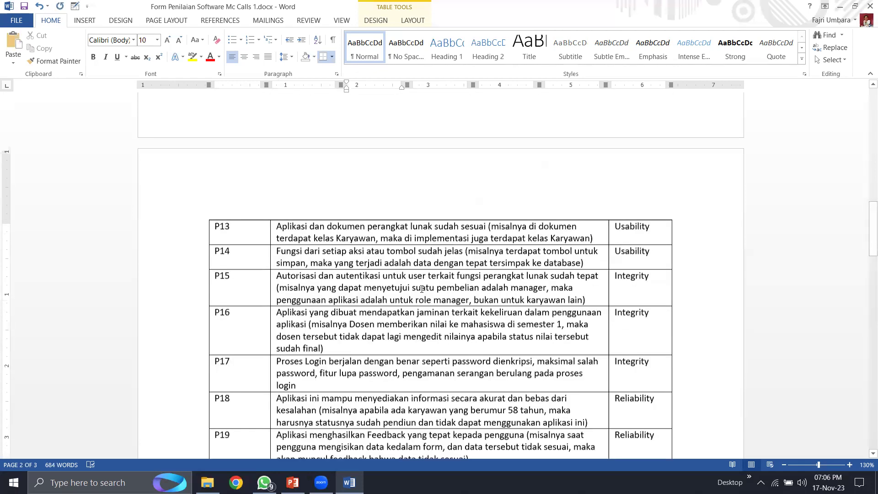
scroll(422, 289, up, 5)
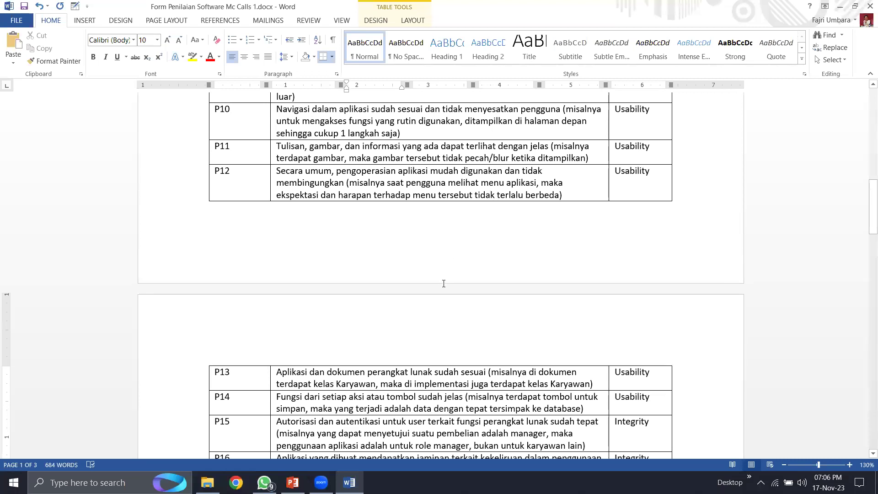
scroll(433, 275, down, 4)
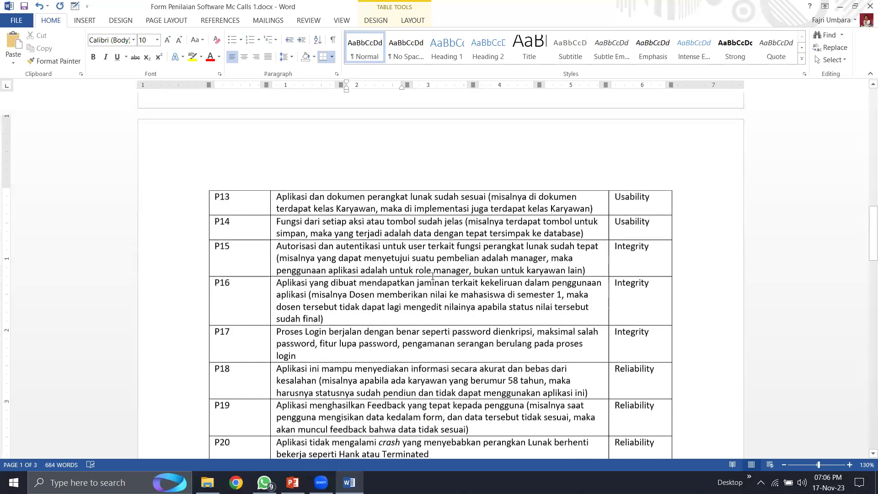
scroll(434, 276, down, 1)
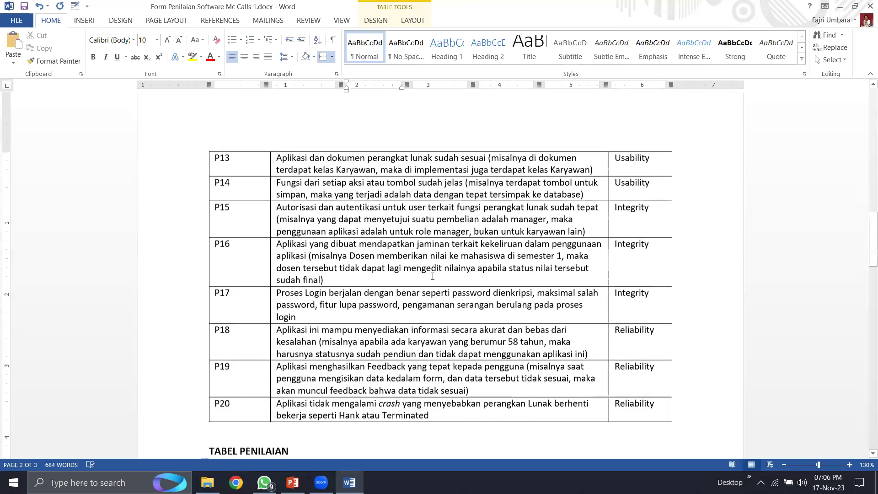
scroll(433, 277, down, 8)
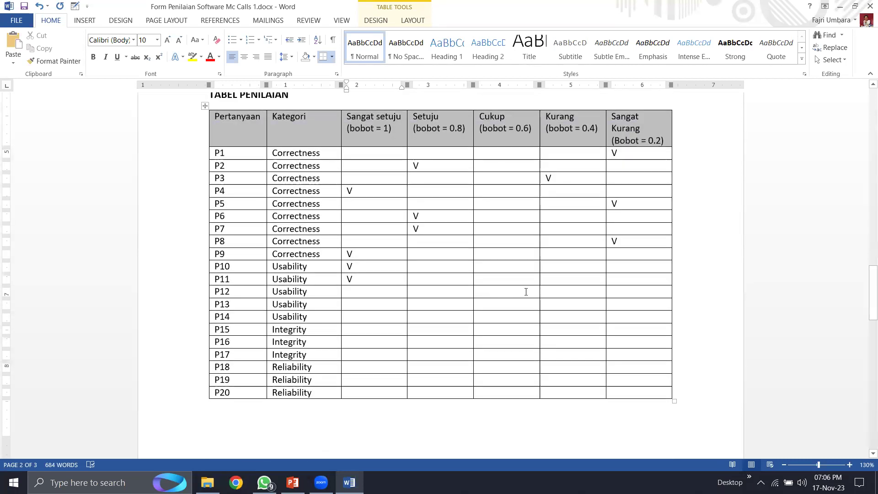
click(573, 291)
text(V)
scroll(445, 235, up, 1)
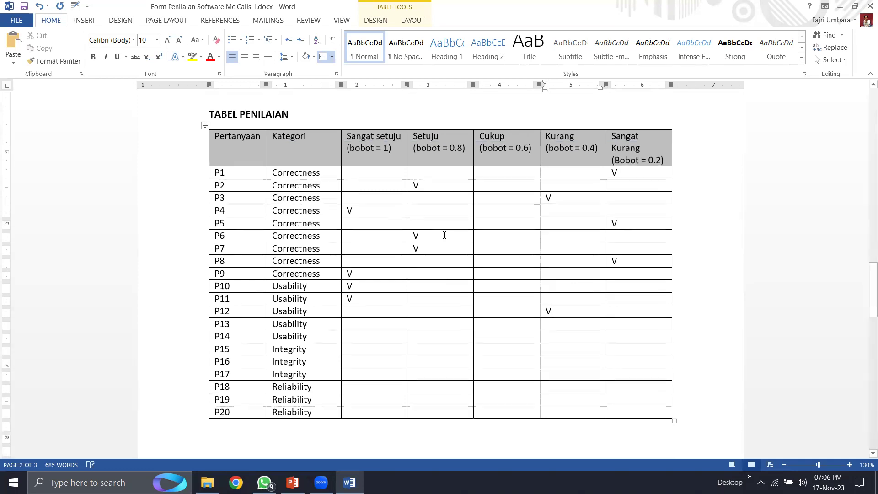
scroll(445, 235, up, 8)
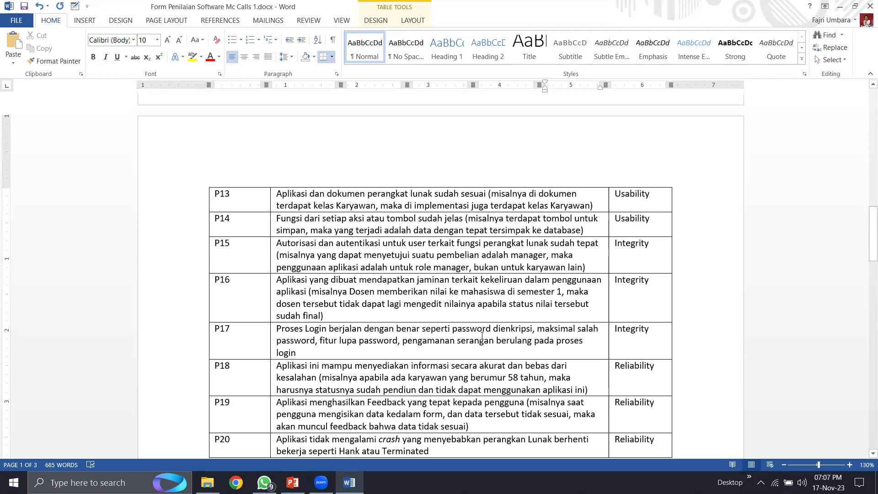
- Put a V in row P13's Cukup cell
scroll(470, 347, down, 7)
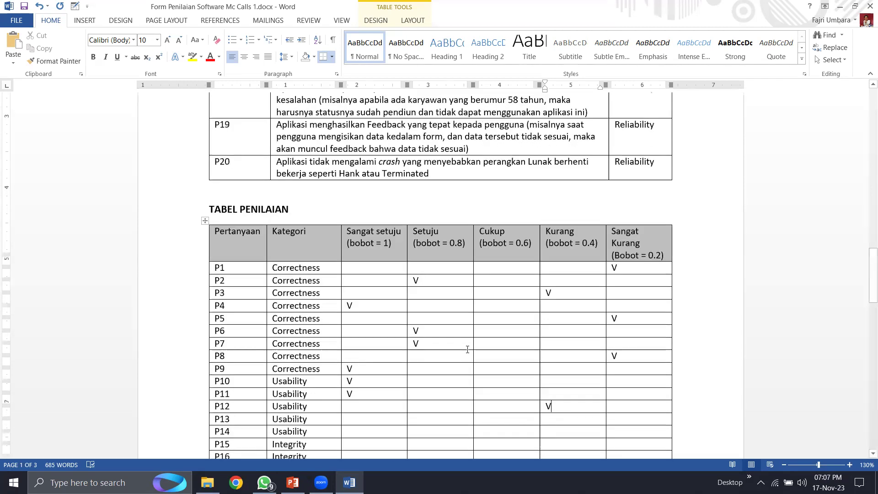
click(516, 379)
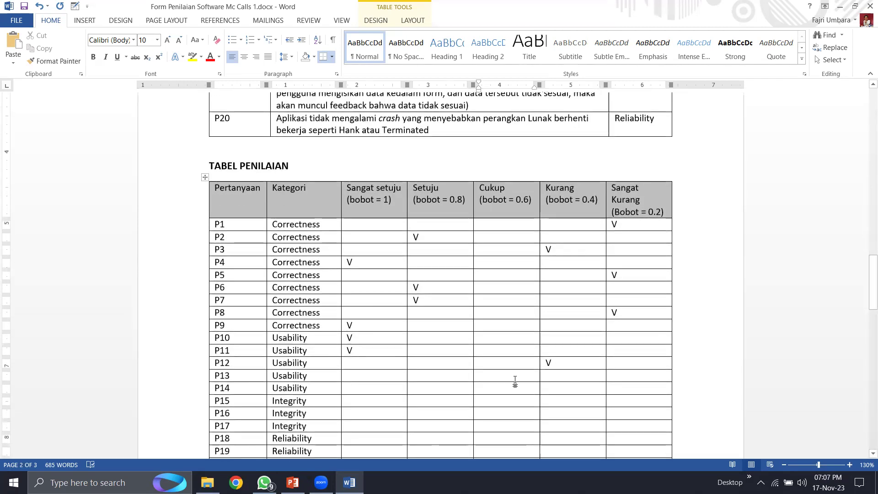
text(V)
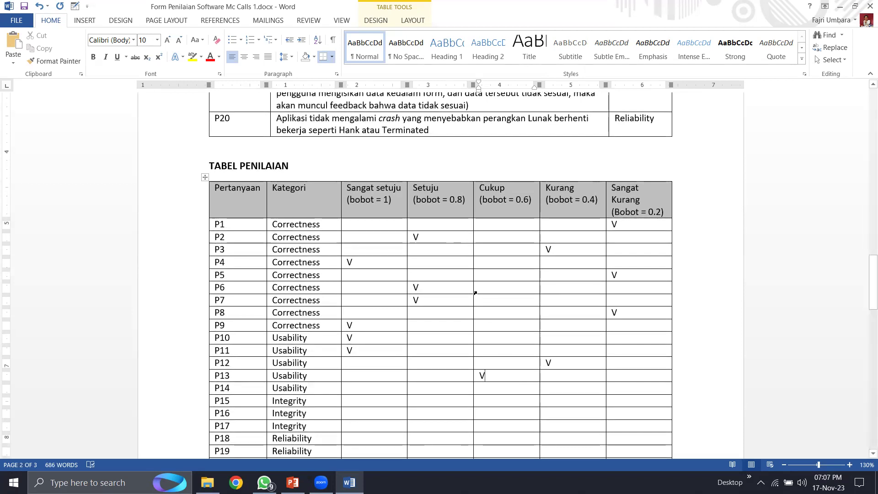
scroll(475, 294, up, 2)
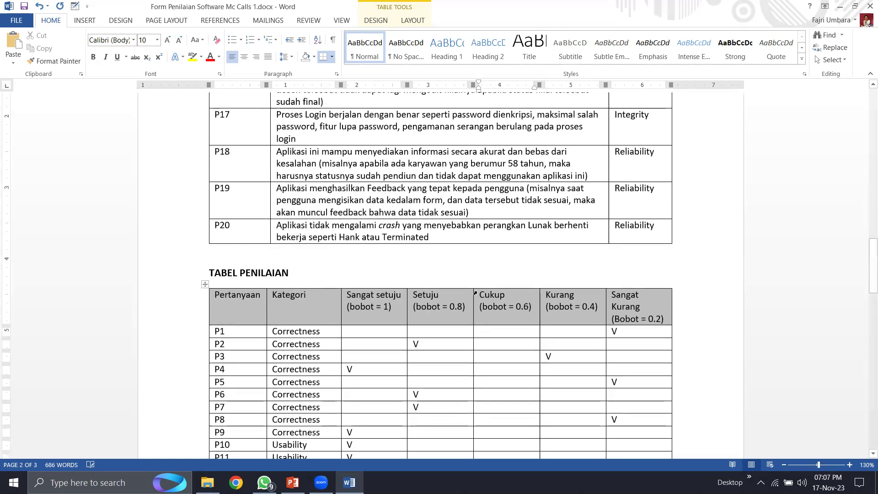
scroll(476, 293, down, 2)
scroll(477, 291, up, 9)
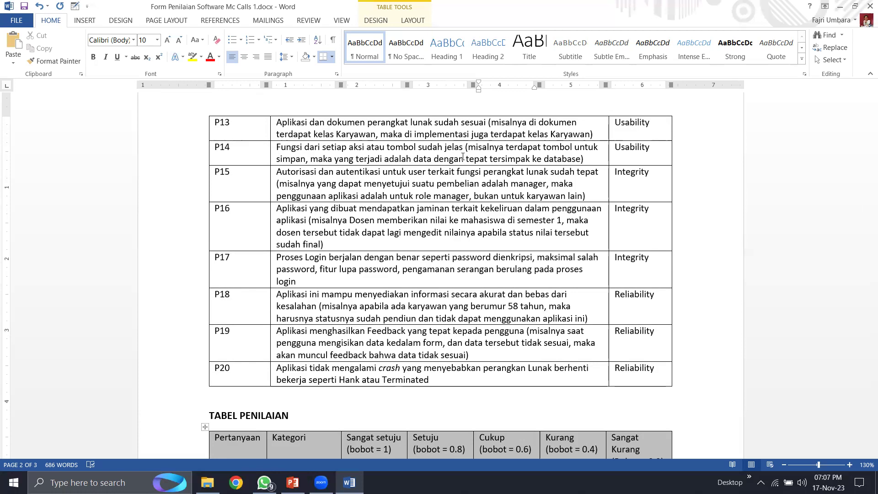
- Read question P14 and put a V in its Setuju cell
click(427, 150)
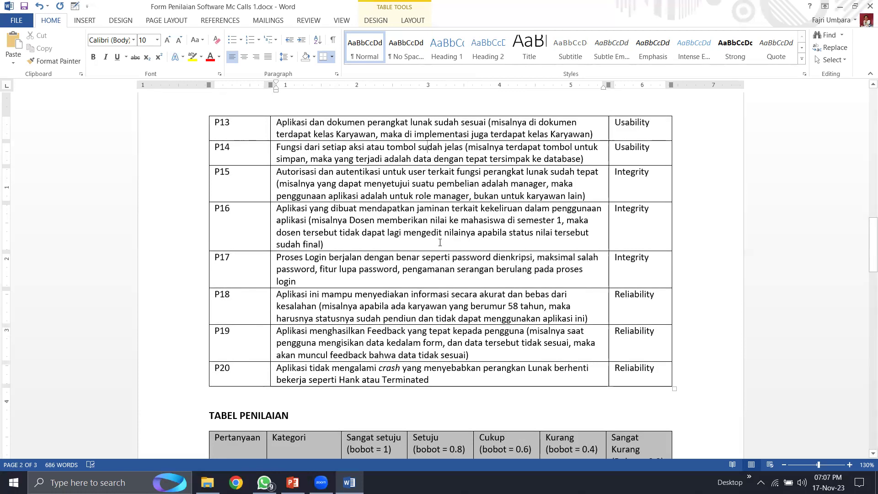
scroll(445, 255, down, 1)
scroll(444, 254, down, 6)
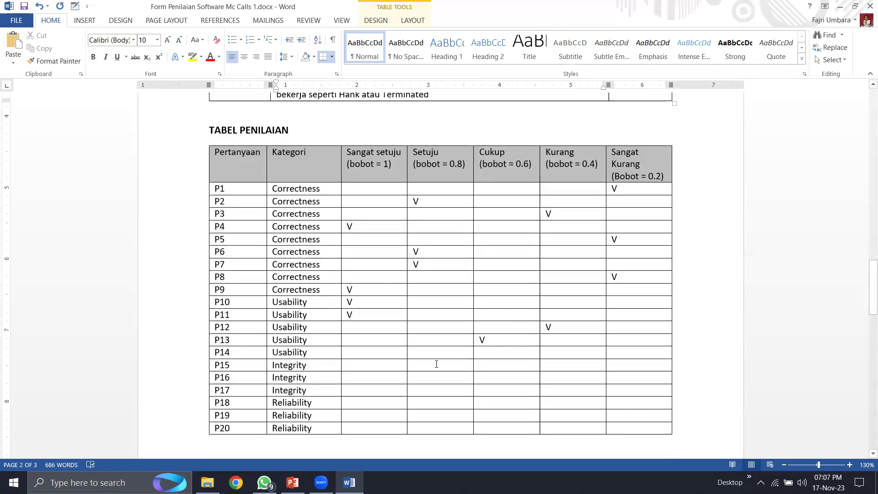
click(454, 354)
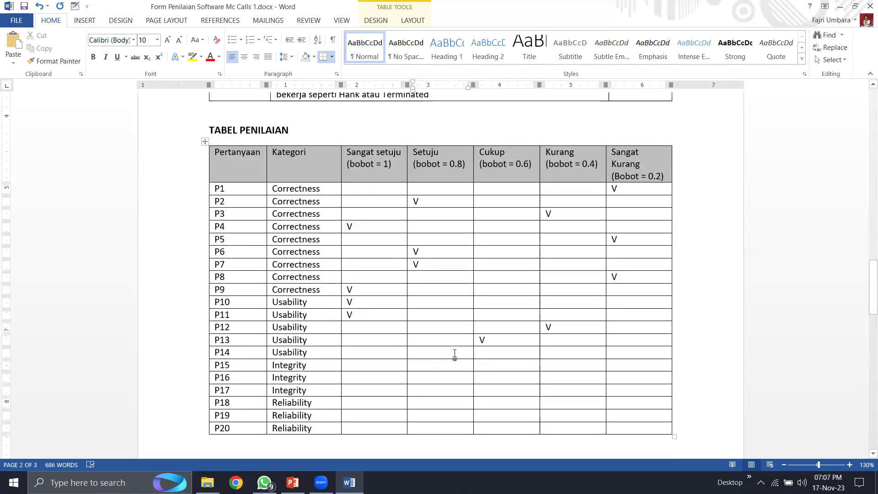
text(V)
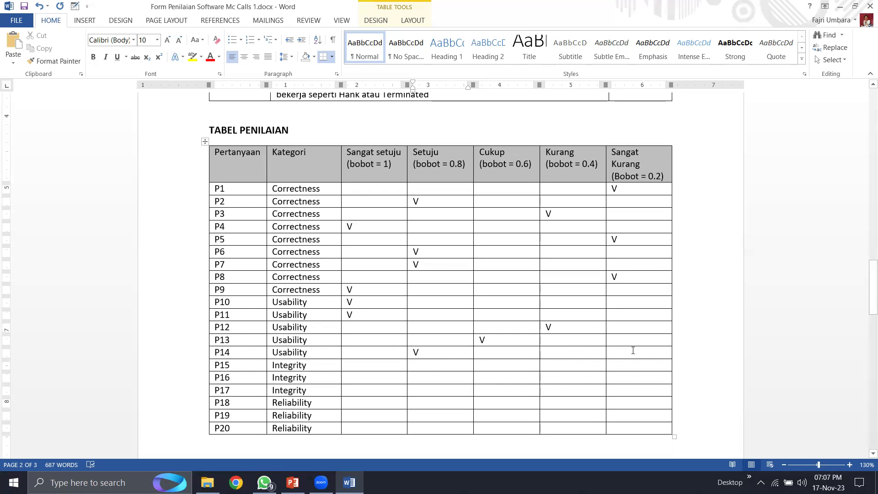
- Type V in P15's Sangat setuju (bobot = 1) cell and scroll back up
scroll(457, 393, up, 10)
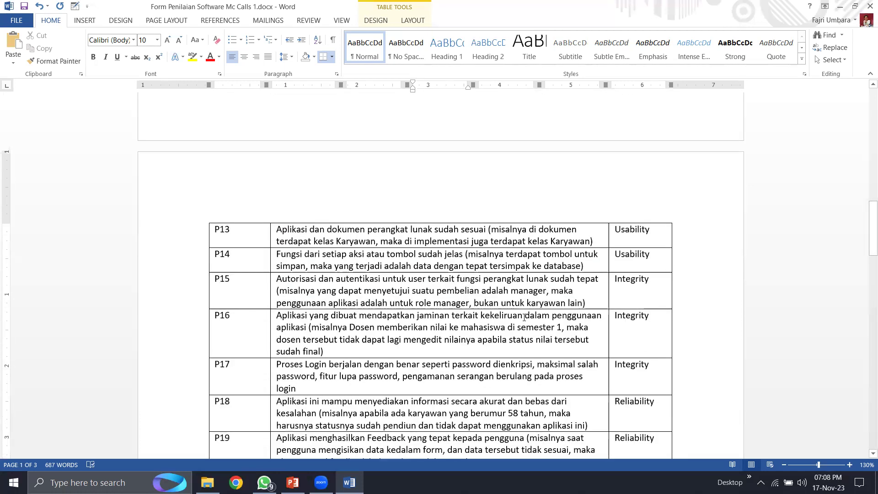
scroll(457, 274, down, 3)
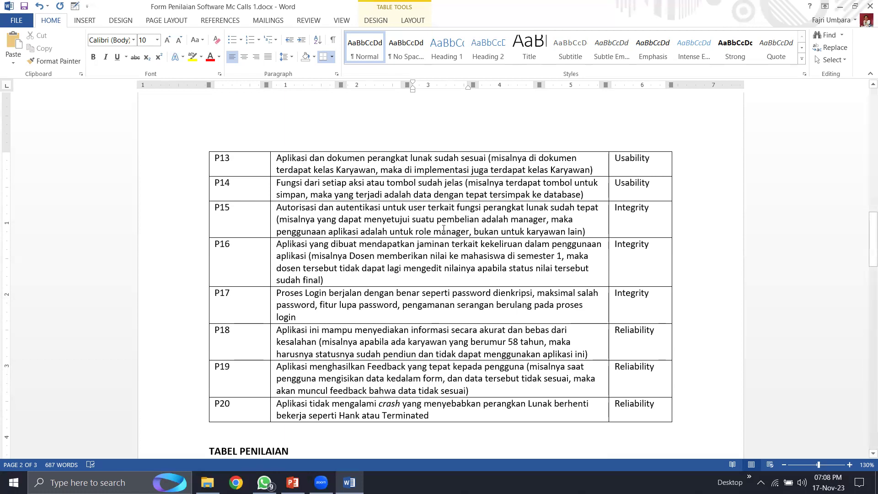
scroll(408, 280, down, 3)
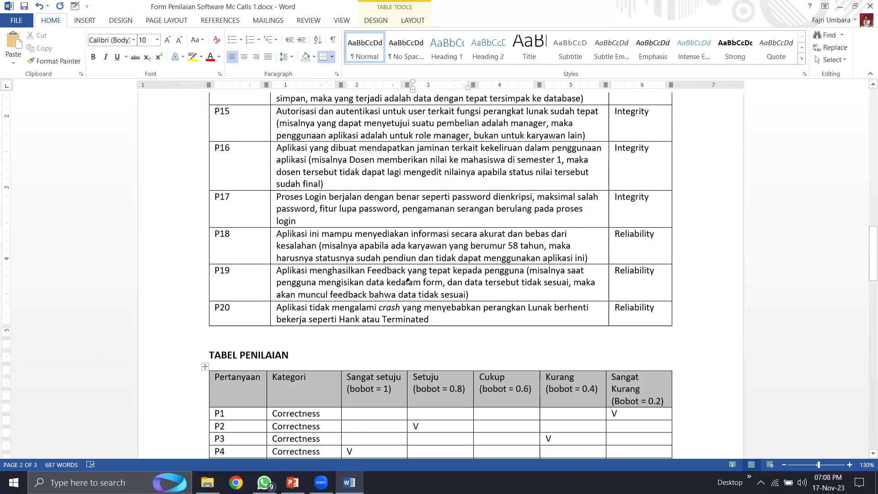
scroll(407, 280, down, 9)
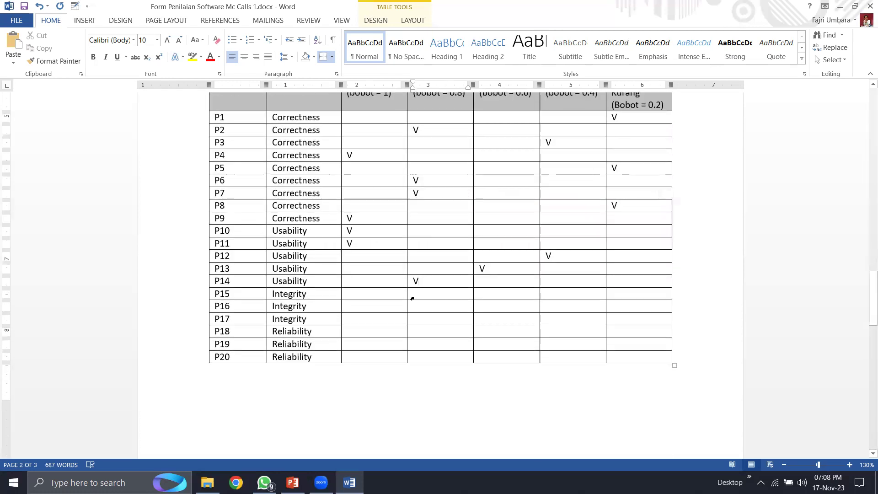
click(377, 296)
text(V)
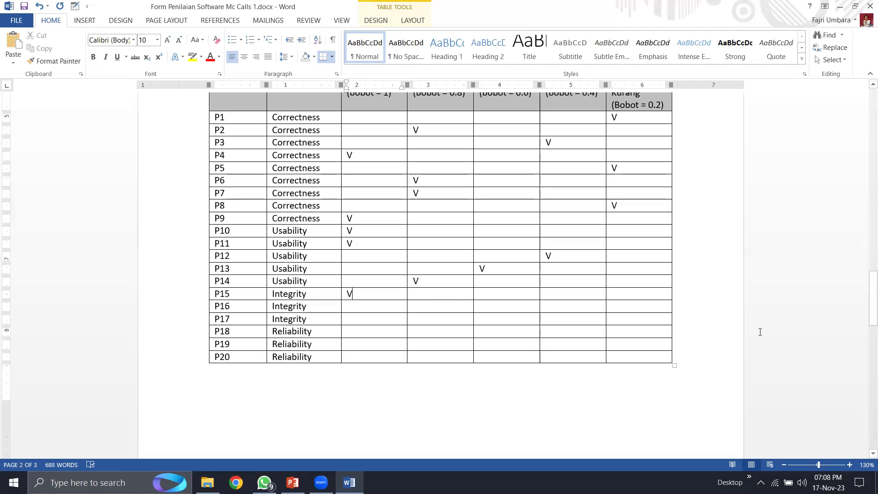
click(722, 323)
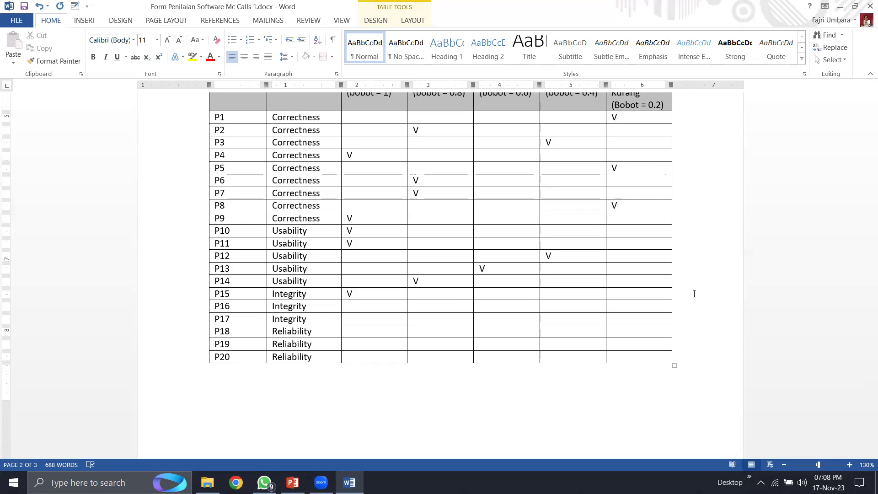
scroll(694, 294, up, 8)
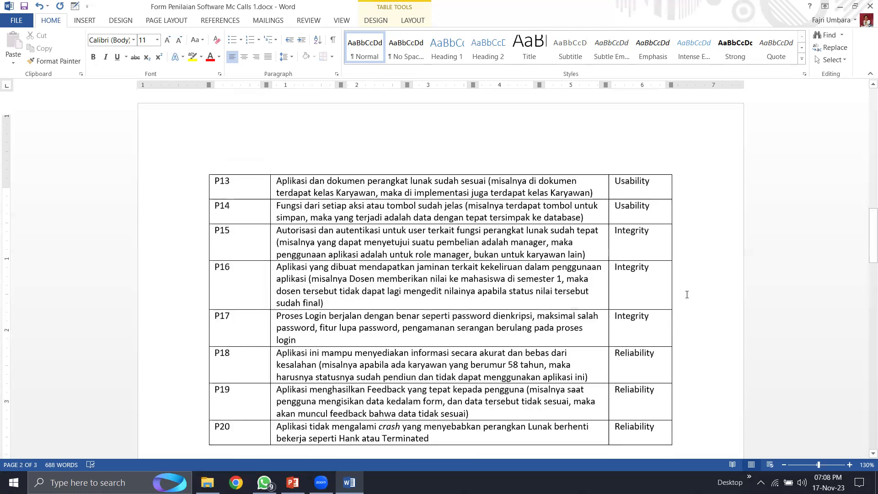
scroll(687, 294, up, 5)
scroll(688, 294, up, 8)
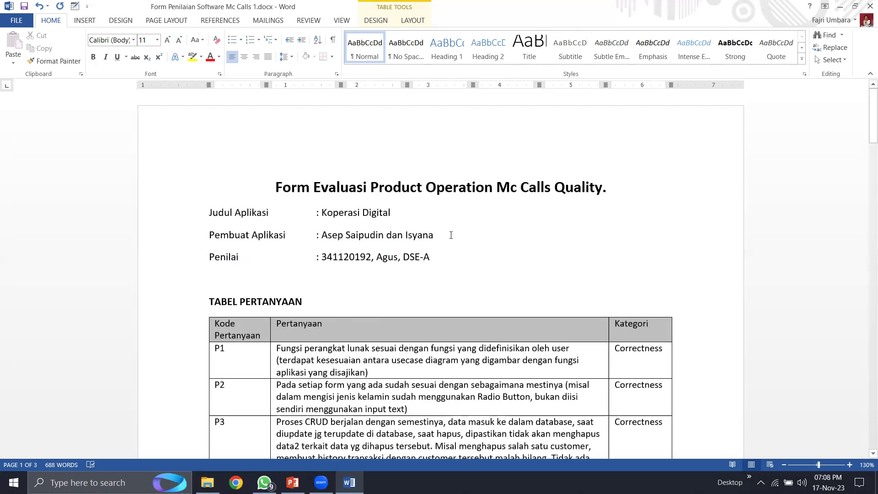
click(416, 215)
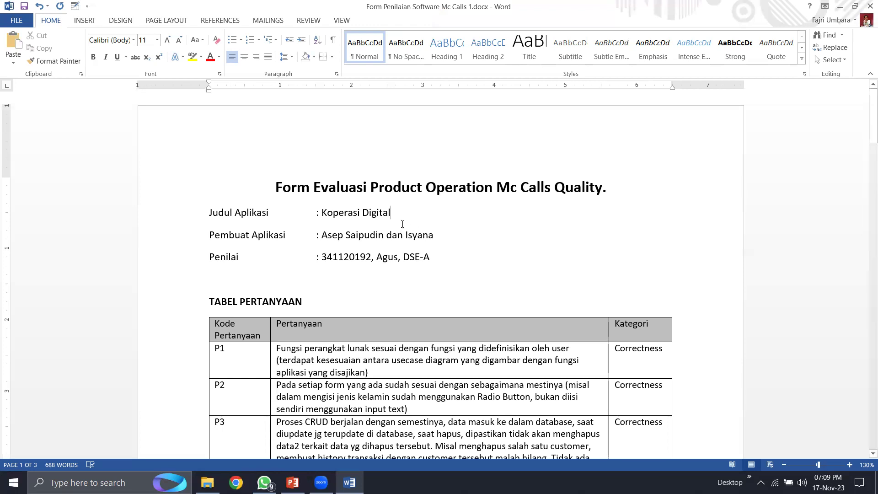
scroll(405, 276, down, 15)
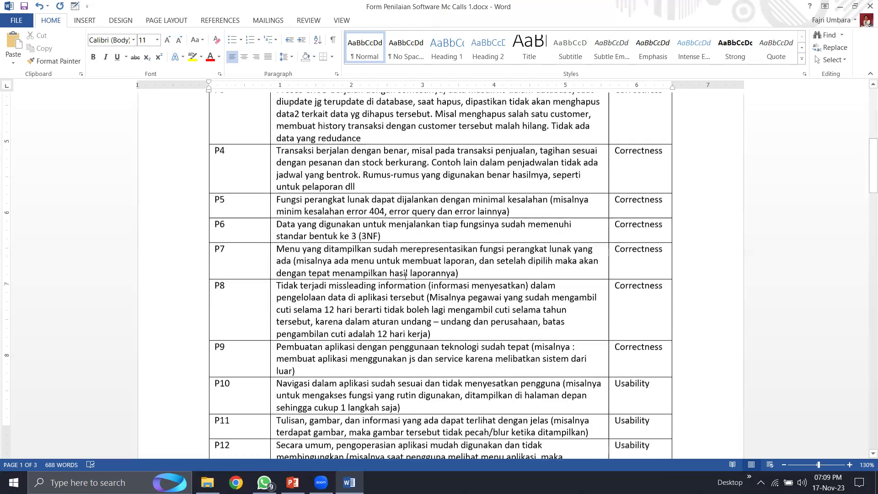
scroll(405, 276, down, 7)
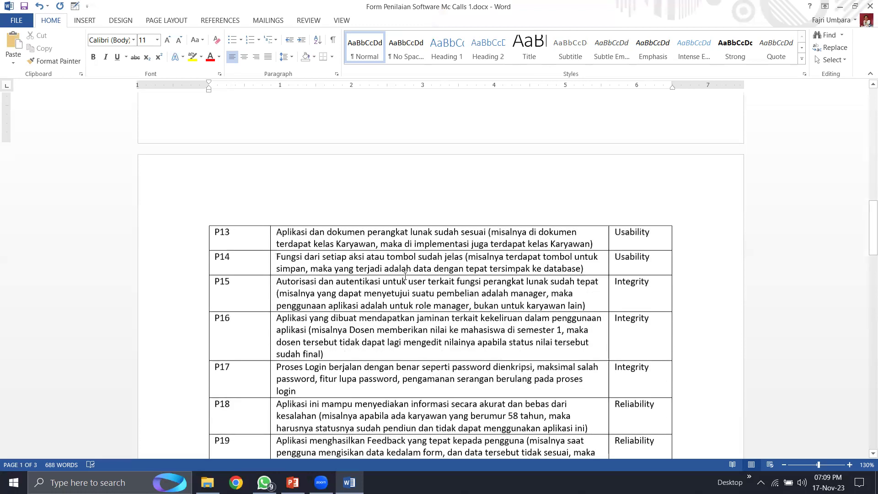
scroll(405, 276, down, 7)
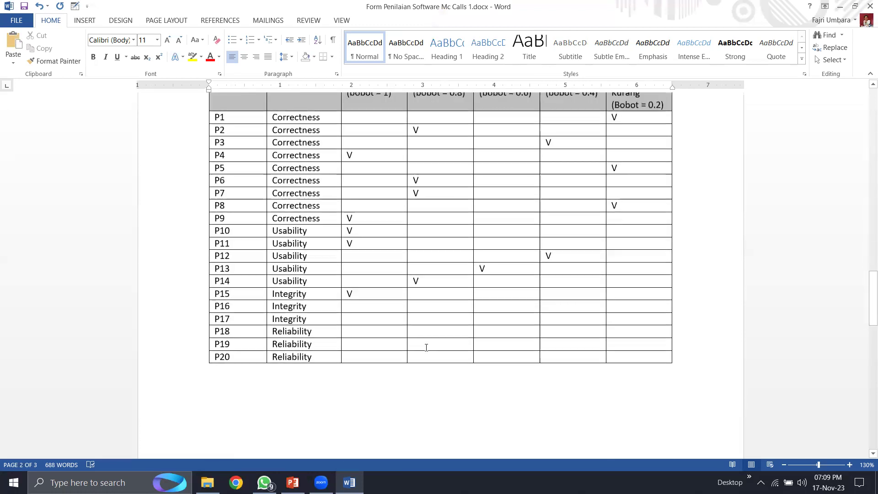
scroll(380, 298, up, 7)
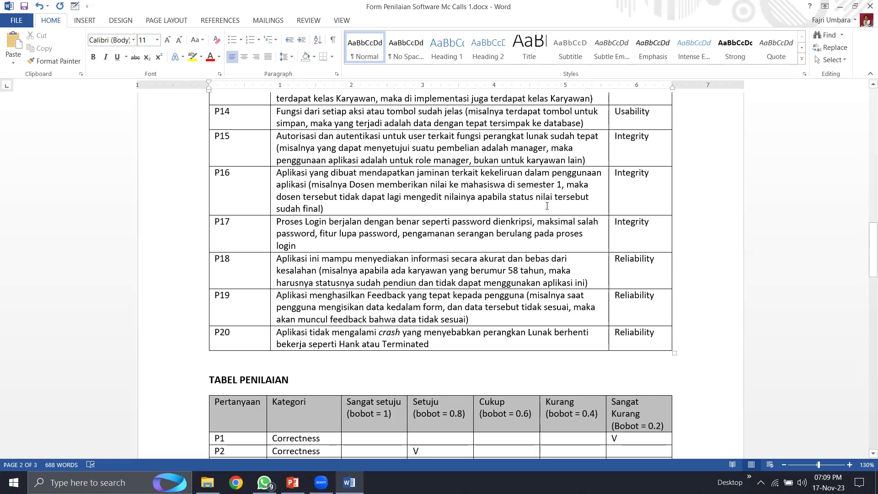
click(344, 210)
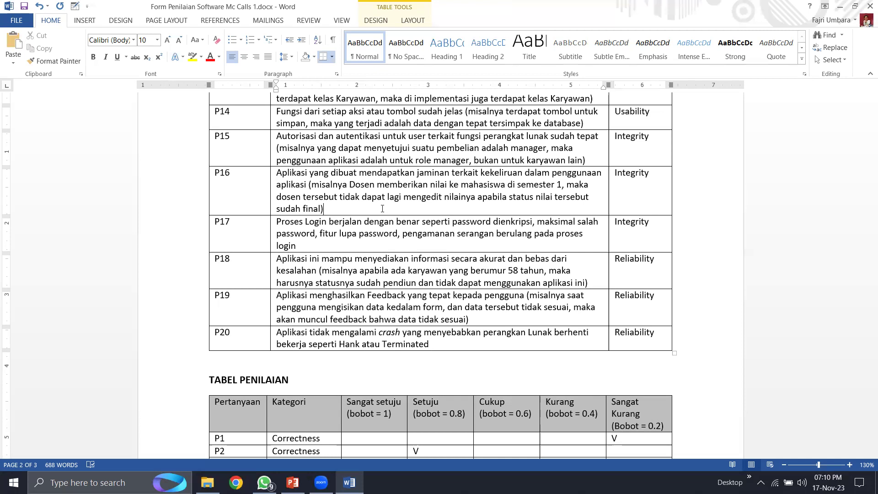
- Read the P16 Integrity question and select P16's Kurang cell in the rating table
click(368, 209)
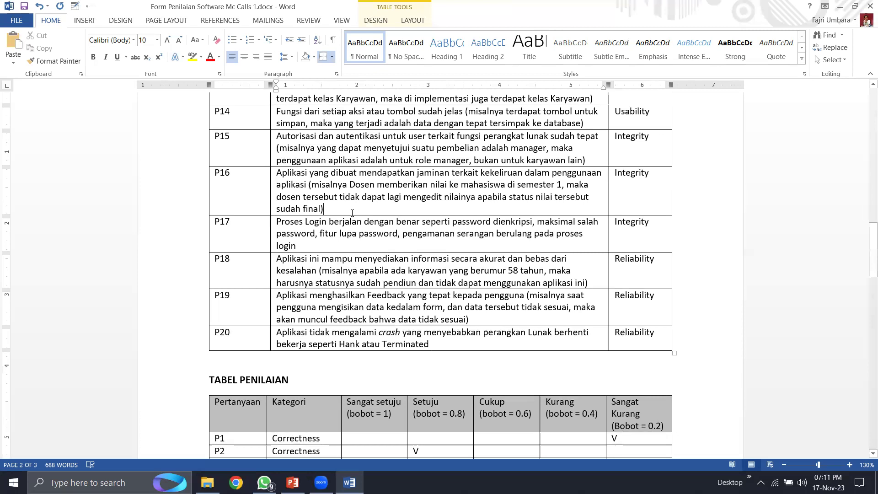
scroll(352, 229, down, 10)
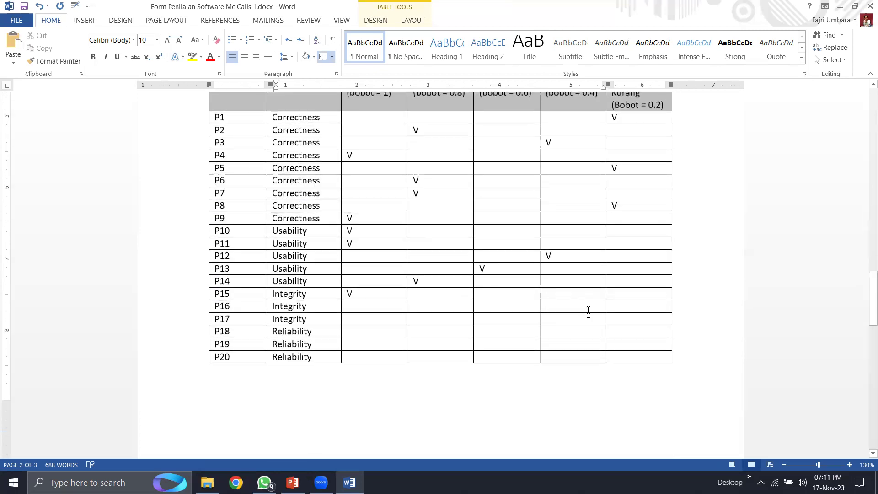
click(589, 308)
- Enter V for P16 under Kurang and V for P17 under Setuju
text(V)
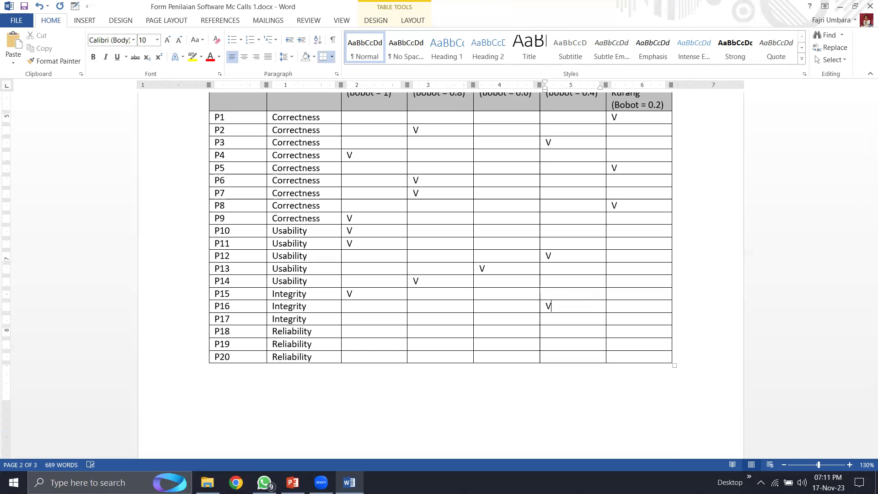
scroll(504, 303, up, 9)
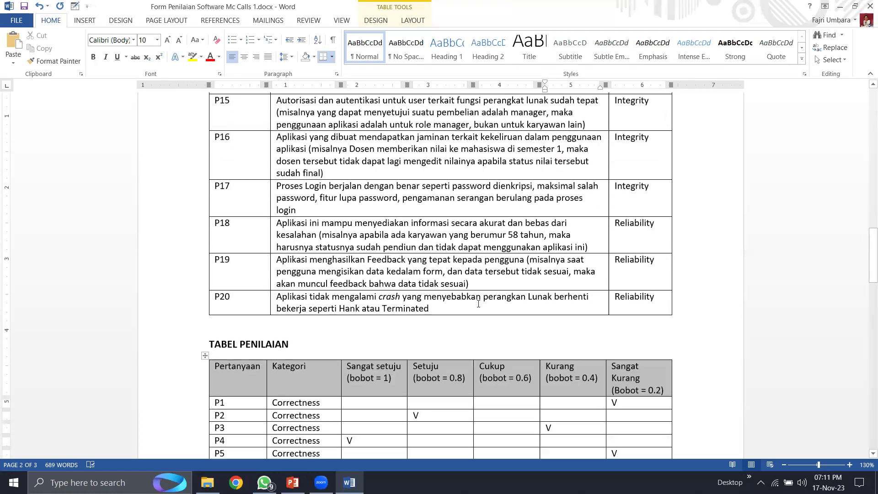
scroll(391, 211, up, 1)
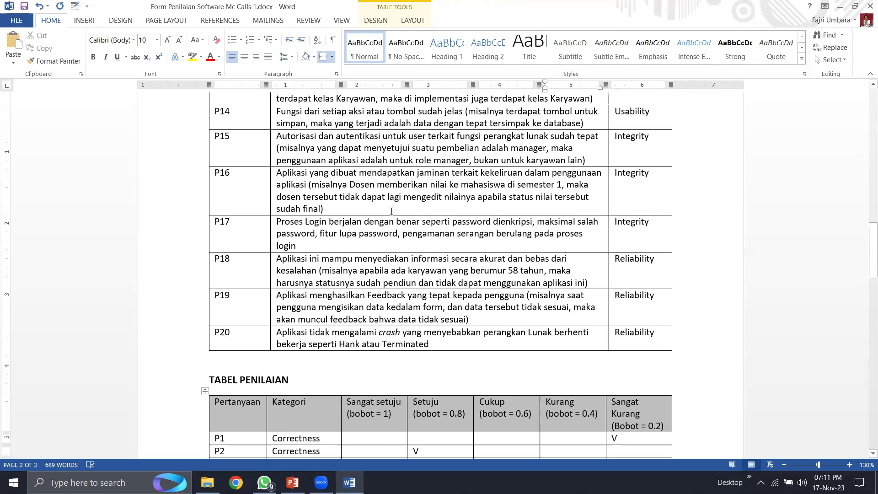
click(322, 236)
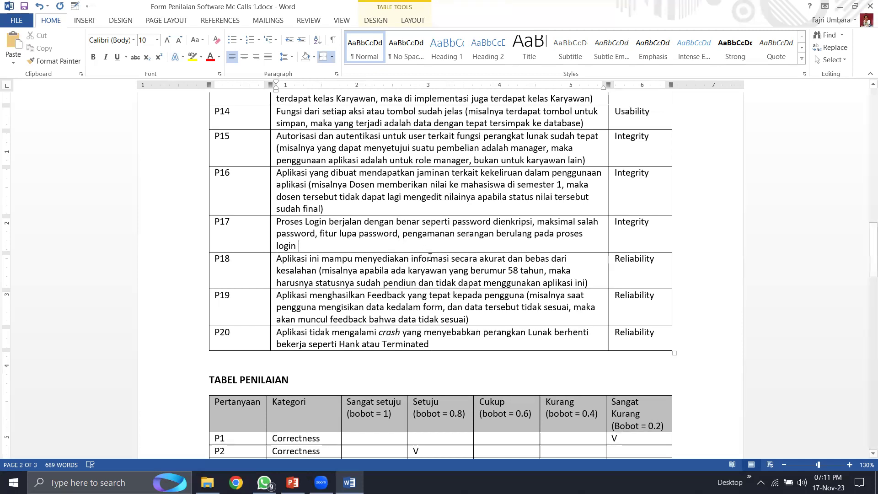
scroll(413, 262, down, 8)
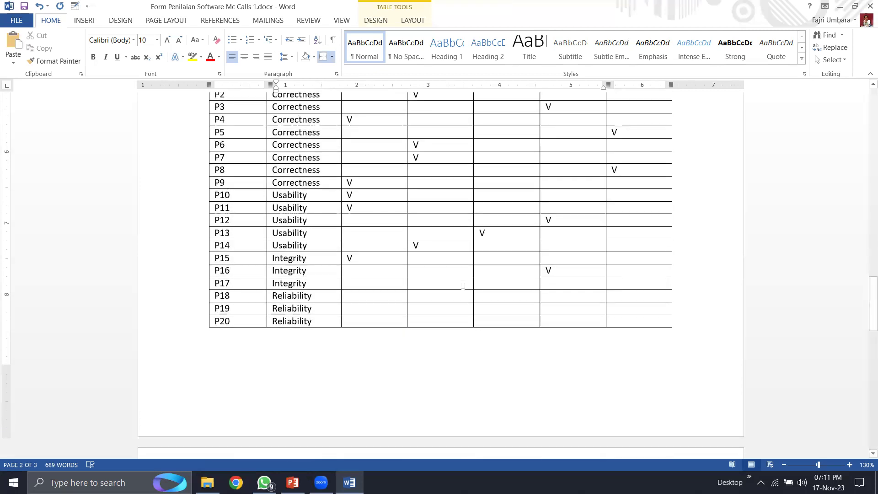
click(432, 286)
text(V)
- Correct 'pendiun' to 'pensiun' in P18's description and save the document
scroll(552, 234, up, 7)
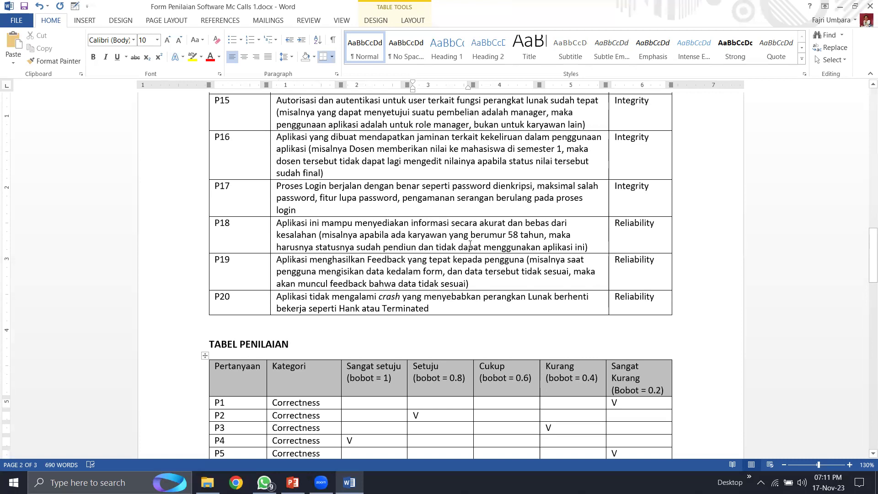
click(403, 248)
key(BackSpace)
text(s)
key(ctrl+s)
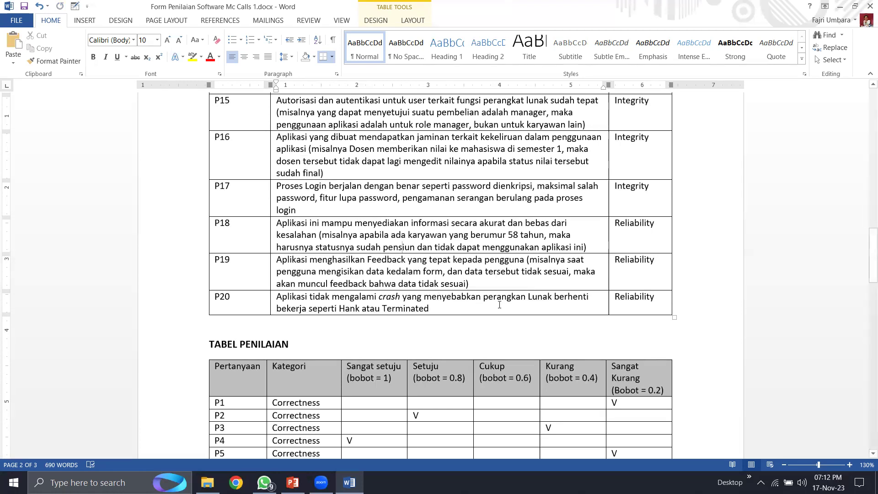
scroll(403, 300, down, 5)
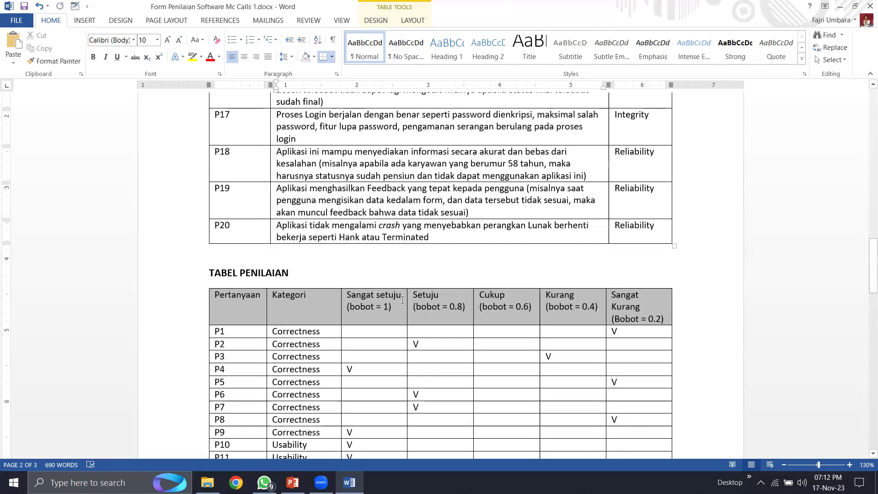
- Put a V under Setuju for both P18 and P19 in the TABEL PENILAIAN
click(459, 372)
text(V)
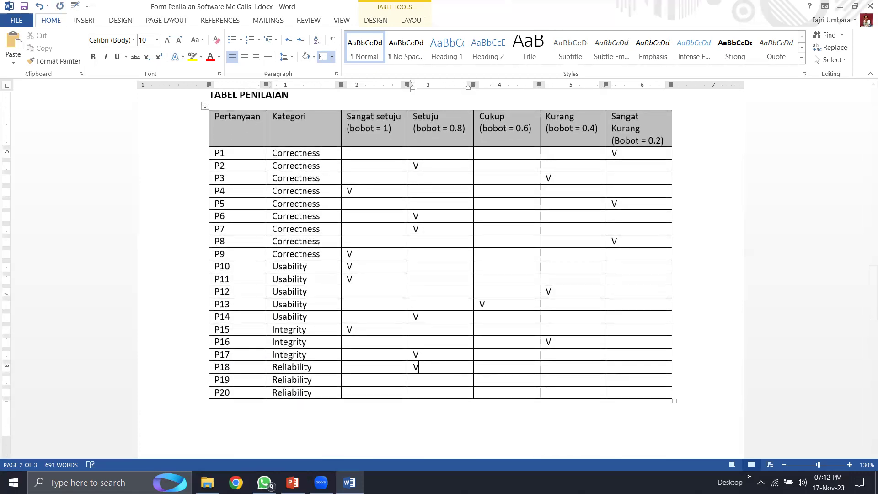
scroll(460, 366, up, 4)
scroll(460, 370, down, 3)
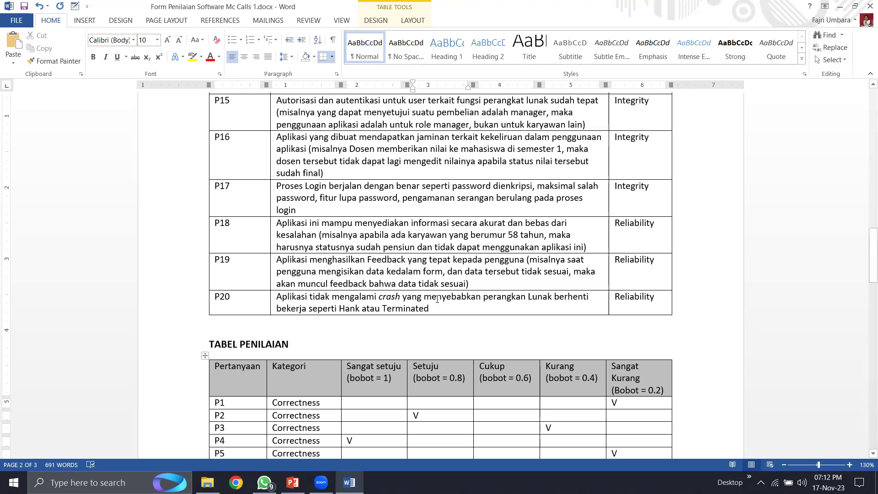
scroll(439, 300, down, 7)
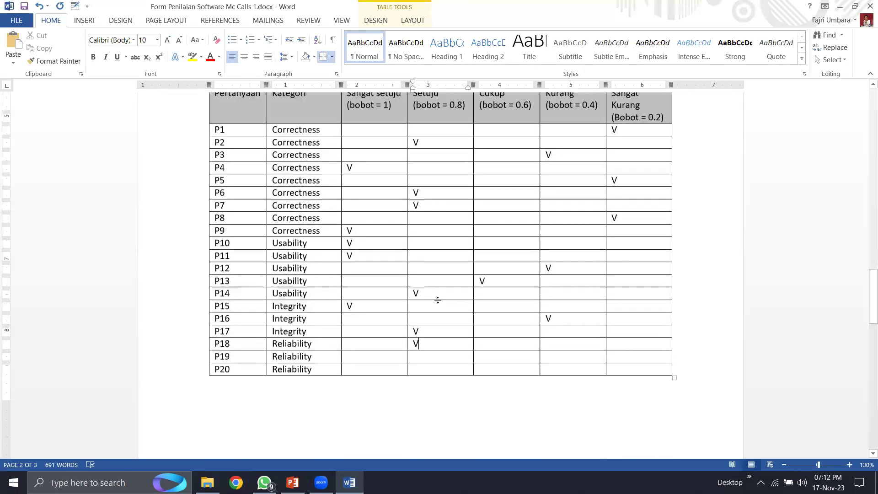
click(427, 346)
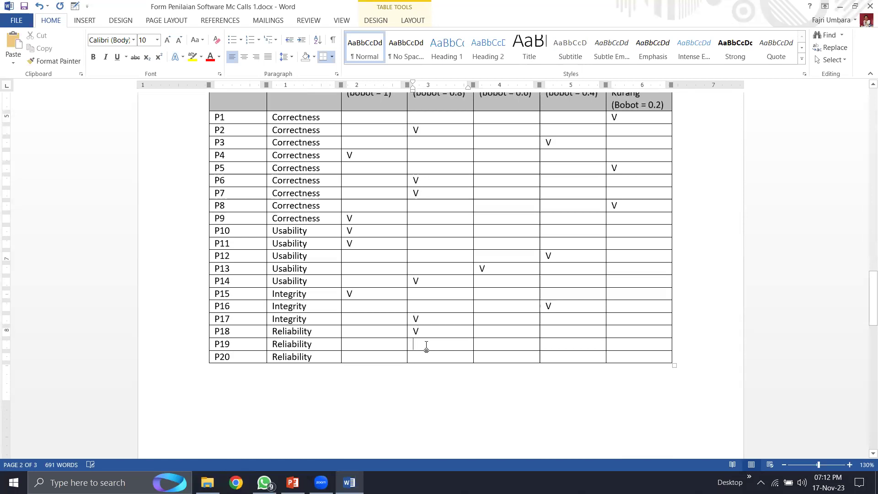
text(V)
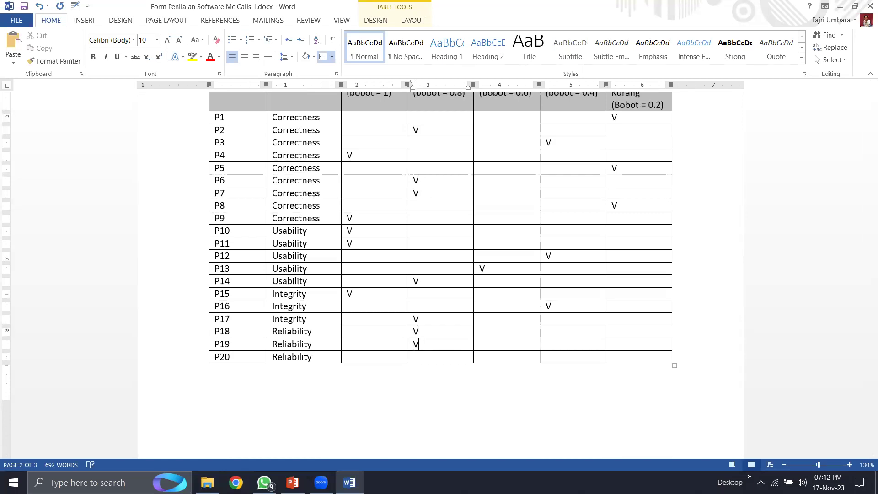
scroll(378, 317, up, 7)
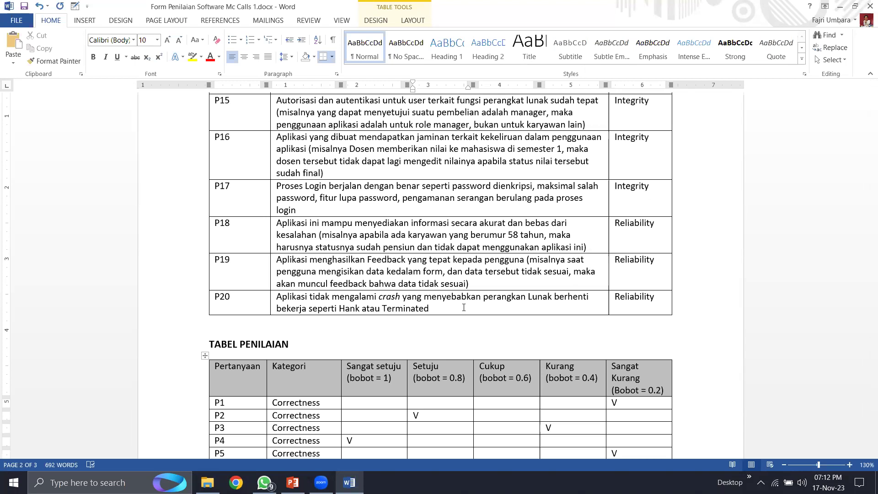
- Mark P20 with a V under Kurang, then review the completed rating table
scroll(480, 313, down, 10)
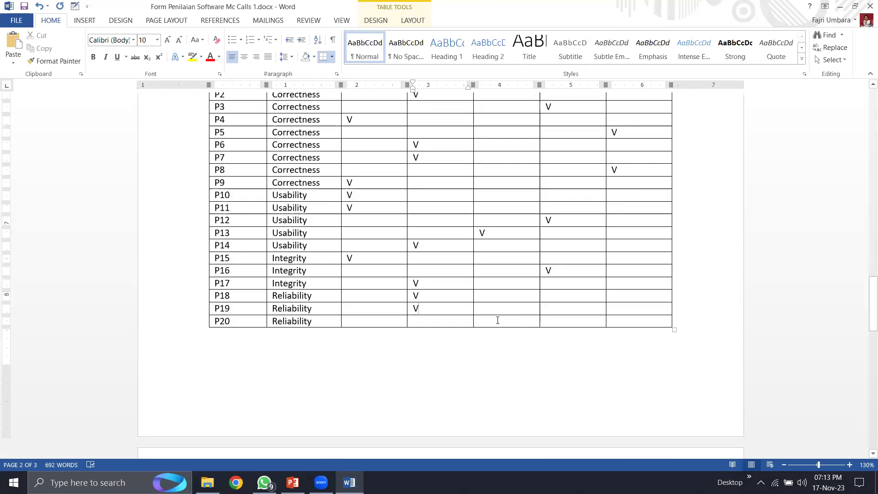
click(557, 320)
text(V)
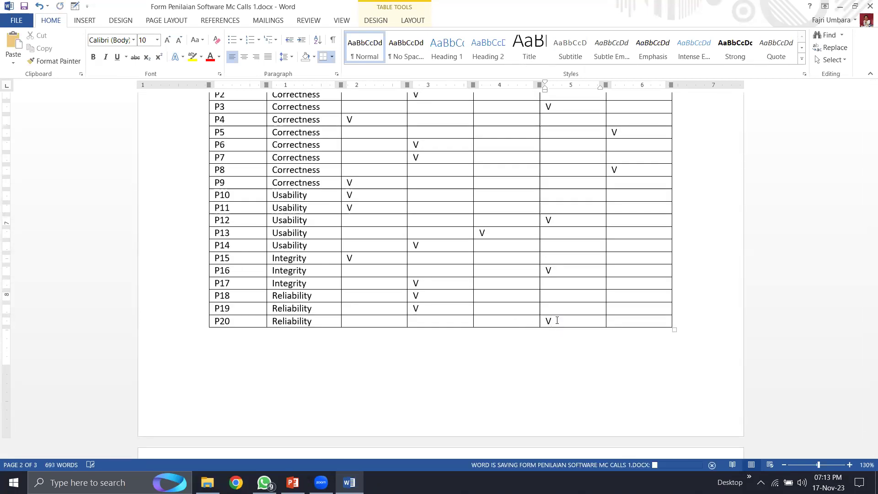
scroll(603, 349, up, 2)
scroll(602, 349, up, 5)
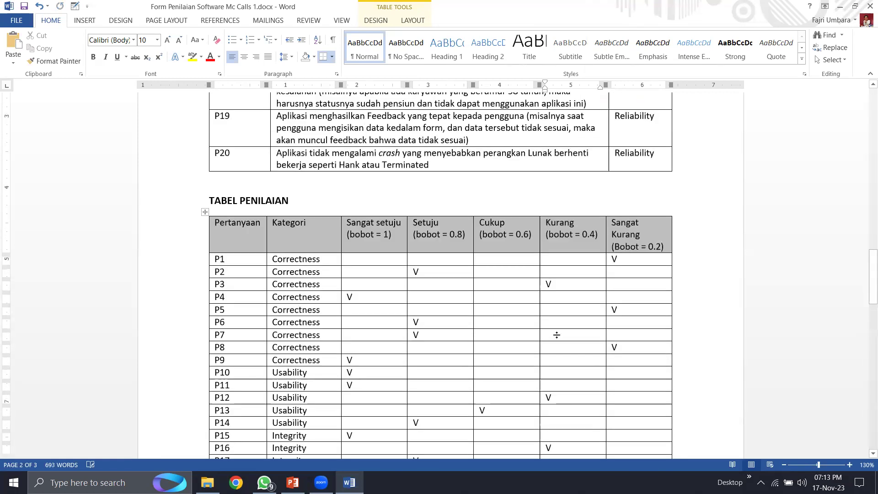
scroll(442, 226, down, 3)
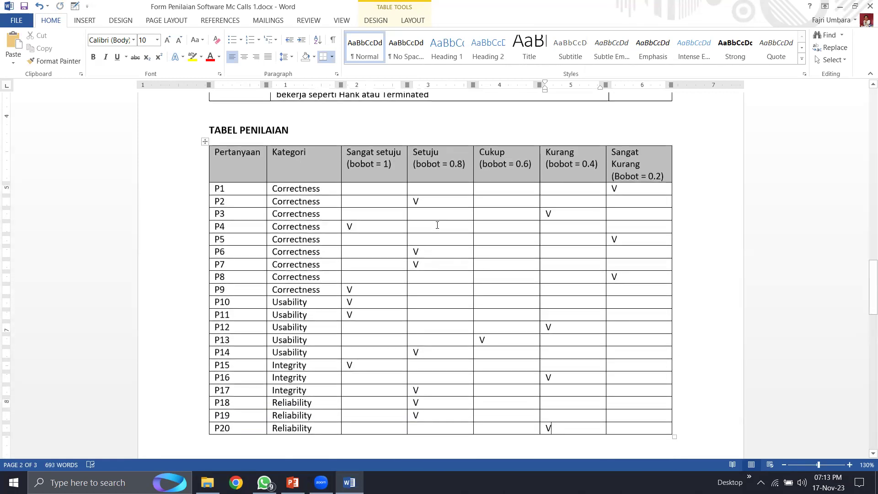
scroll(437, 225, down, 14)
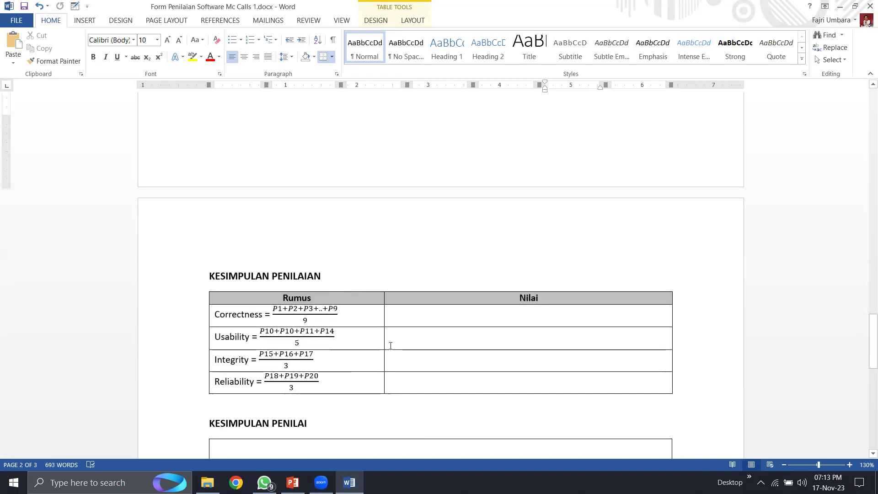
scroll(391, 344, up, 6)
scroll(485, 262, up, 1)
scroll(556, 158, up, 5)
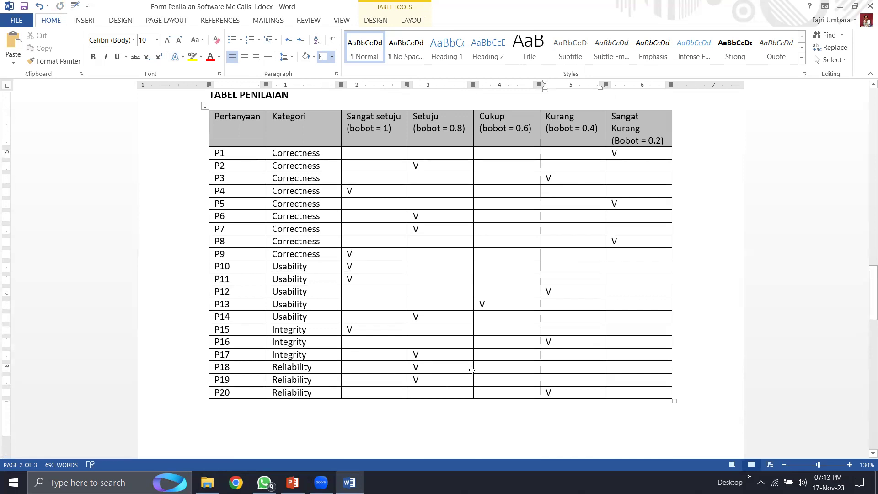
click(358, 364)
click(437, 365)
drag(559, 397, 559, 397)
scroll(482, 410, down, 10)
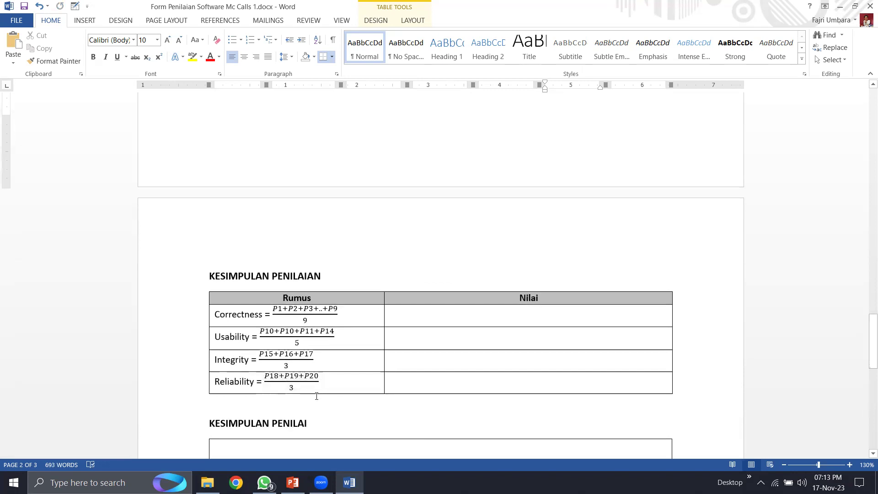
click(471, 379)
scroll(472, 376, up, 5)
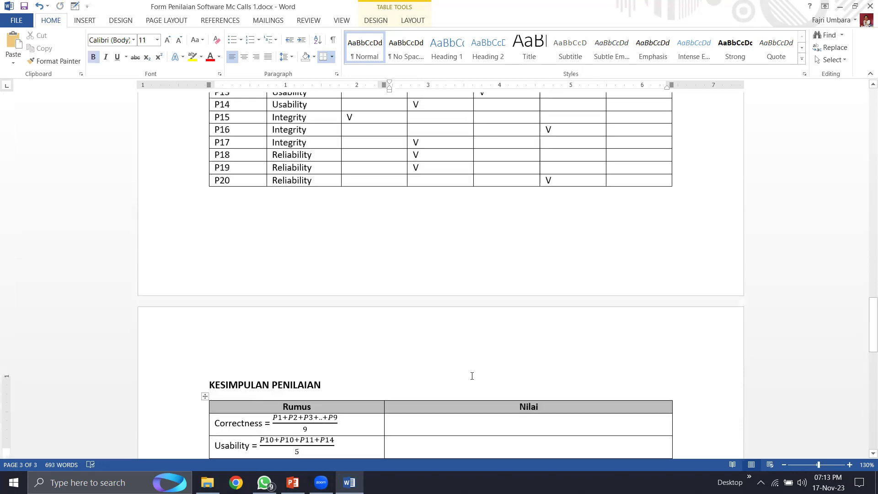
scroll(472, 376, up, 3)
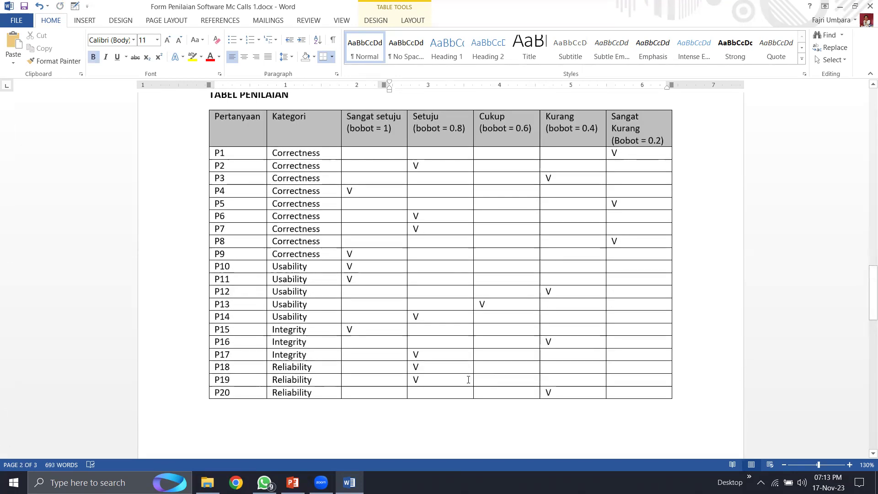
click(421, 367)
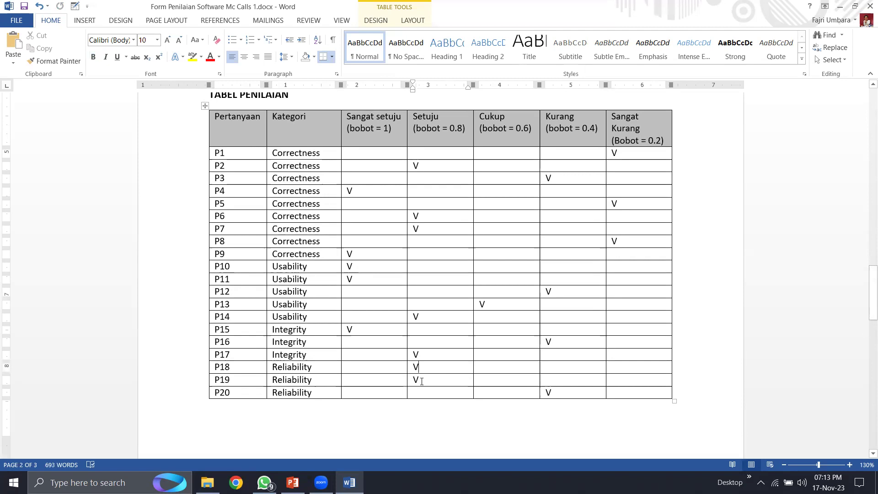
click(554, 394)
click(435, 368)
click(585, 394)
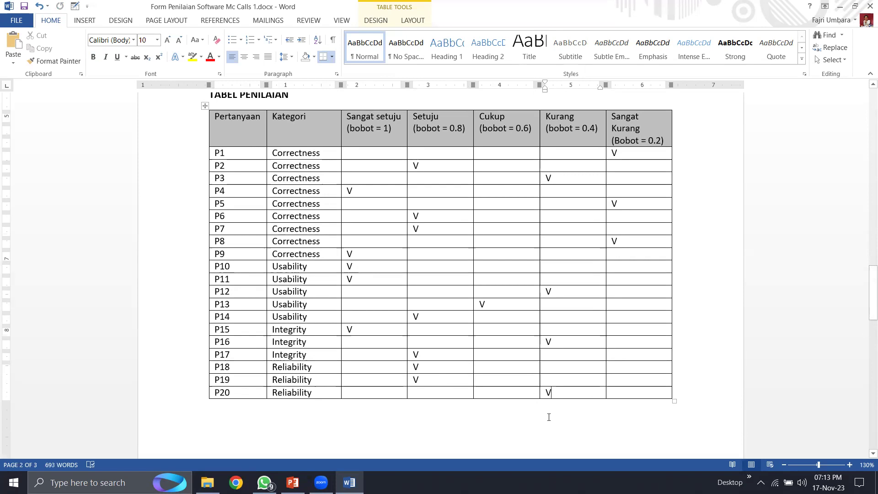
scroll(548, 402, down, 10)
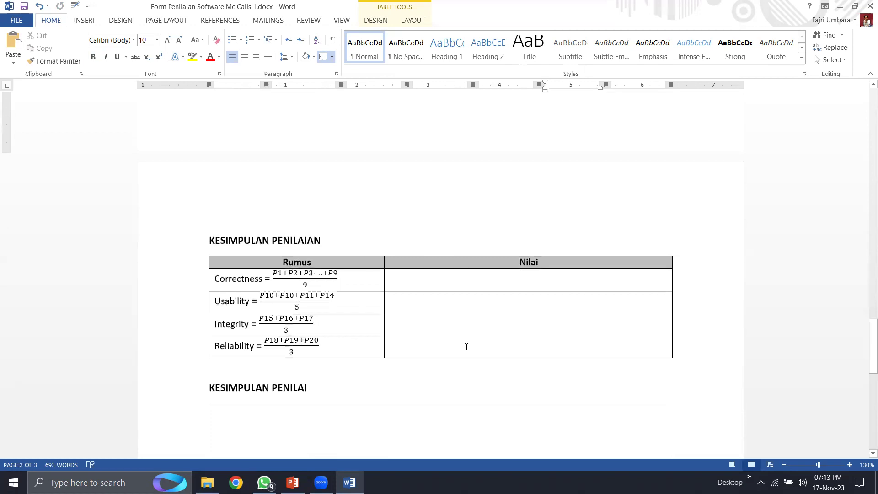
click(466, 347)
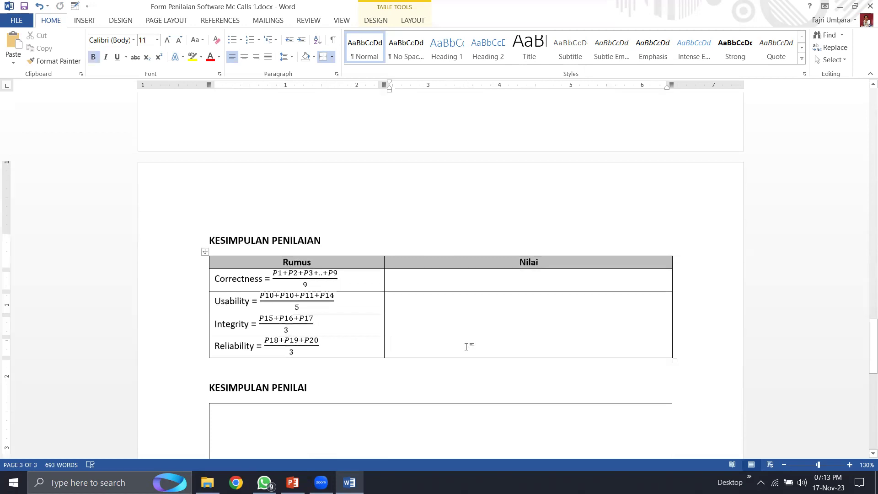
text(0.67)
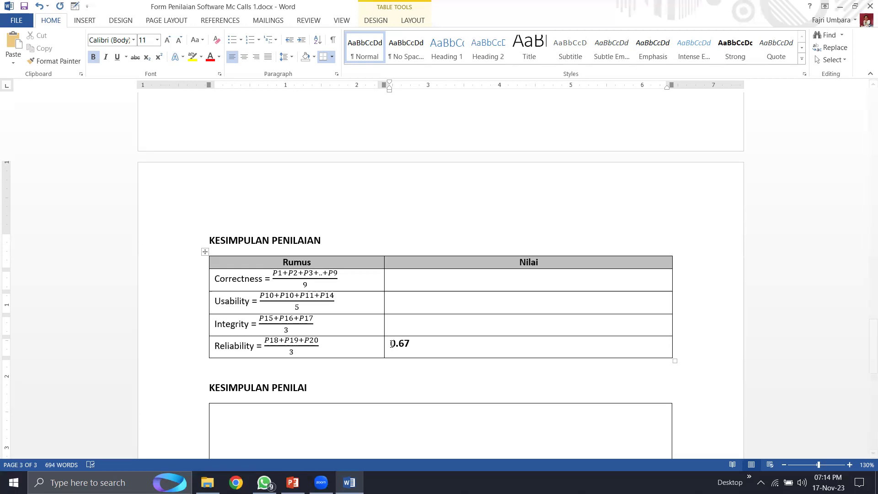
key(Tab)
key(ctrl+z)
scroll(478, 349, up, 8)
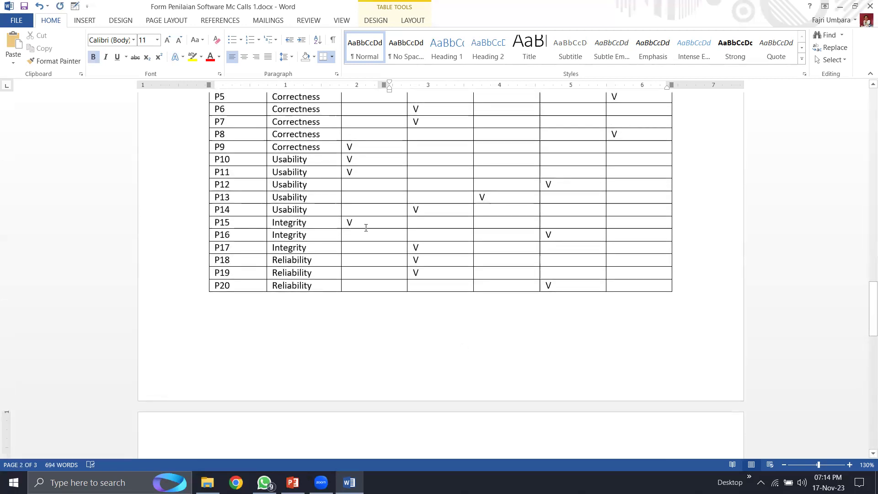
click(412, 242)
scroll(379, 273, up, 1)
click(369, 260)
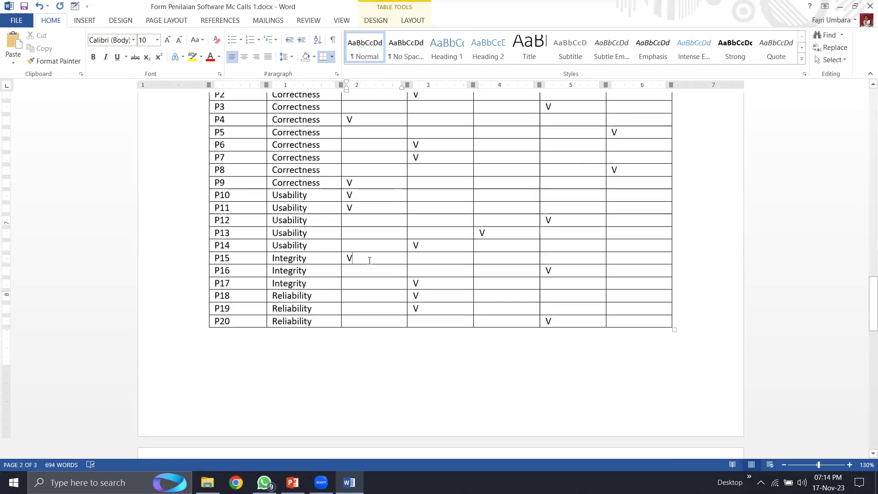
click(569, 274)
scroll(568, 270, up, 2)
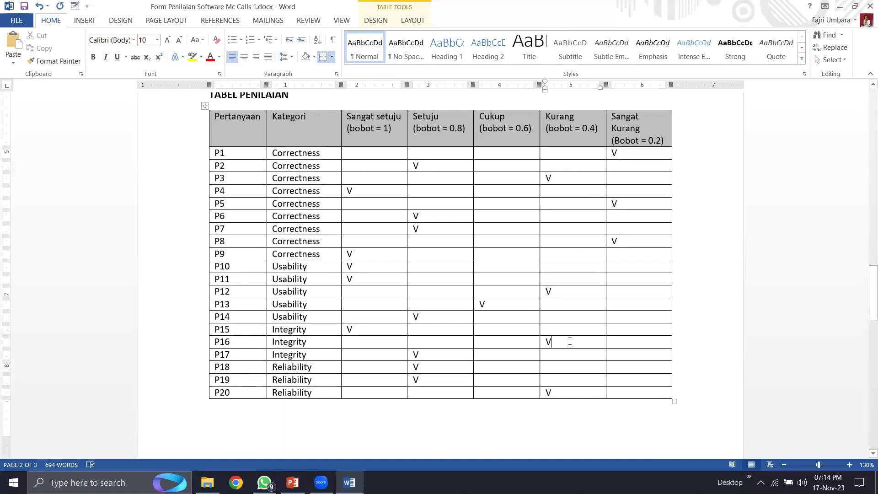
click(440, 357)
scroll(440, 356, down, 10)
click(541, 355)
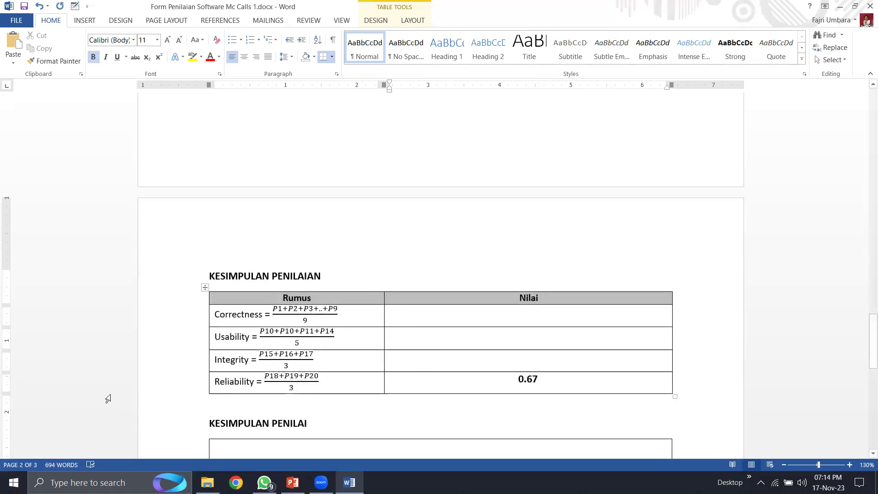
key(super)
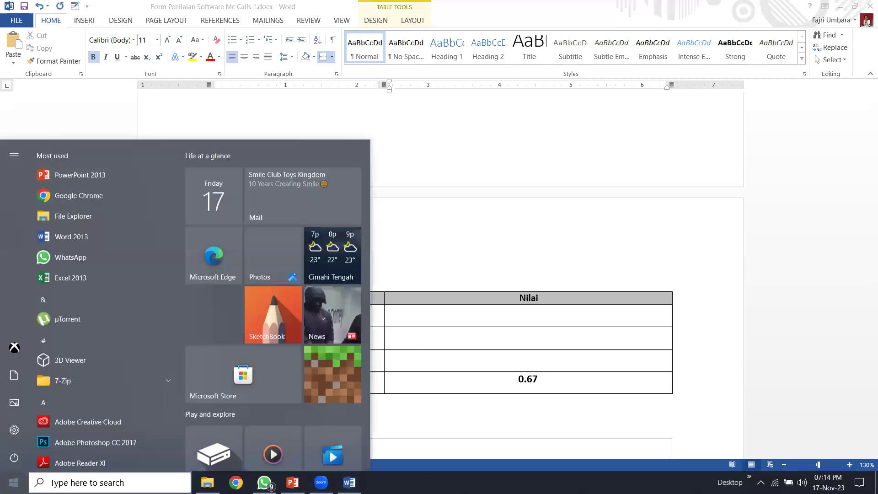
text(cal)
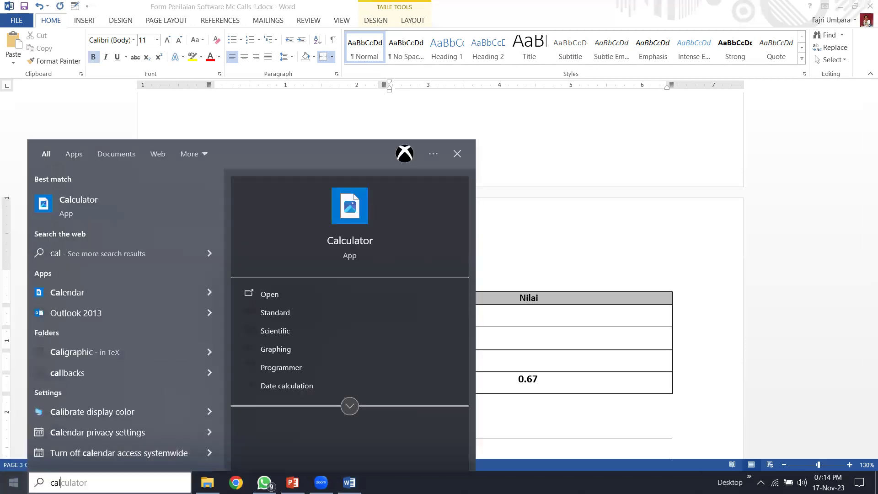
key(Escape)
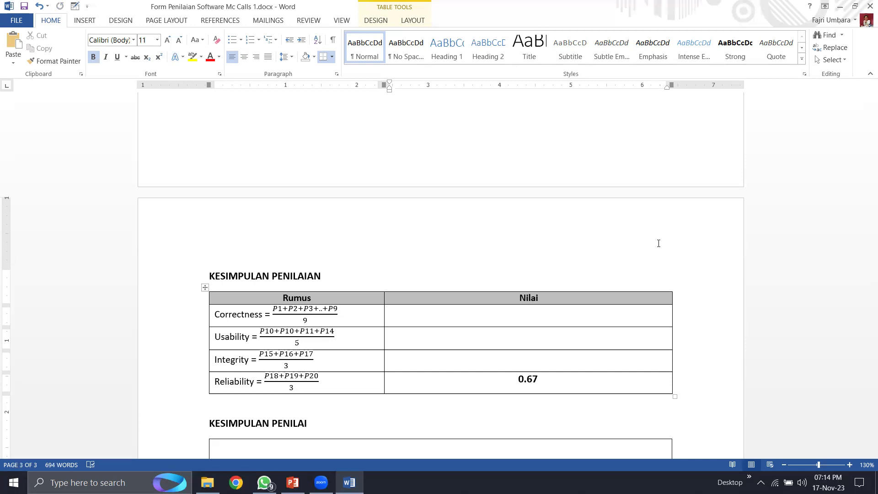
- Enter 0.73 as the Integrity score, aligned with the Reliability value
text(0)
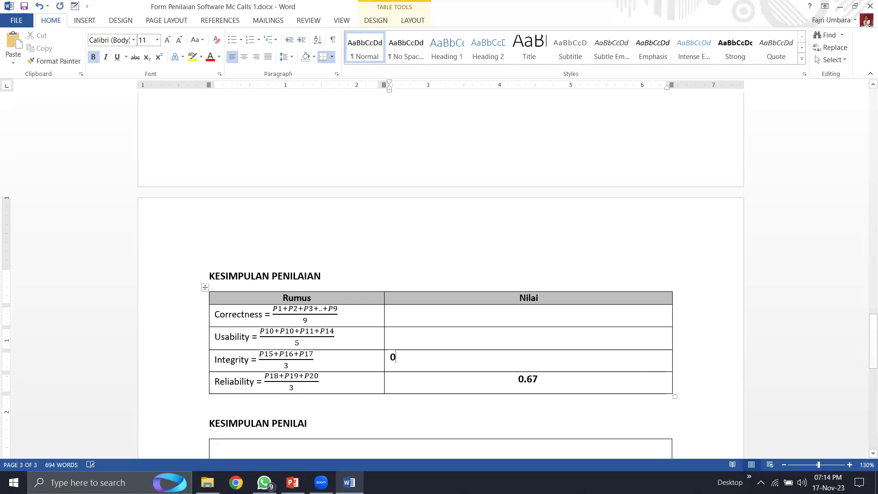
text(.73)
key(Home)
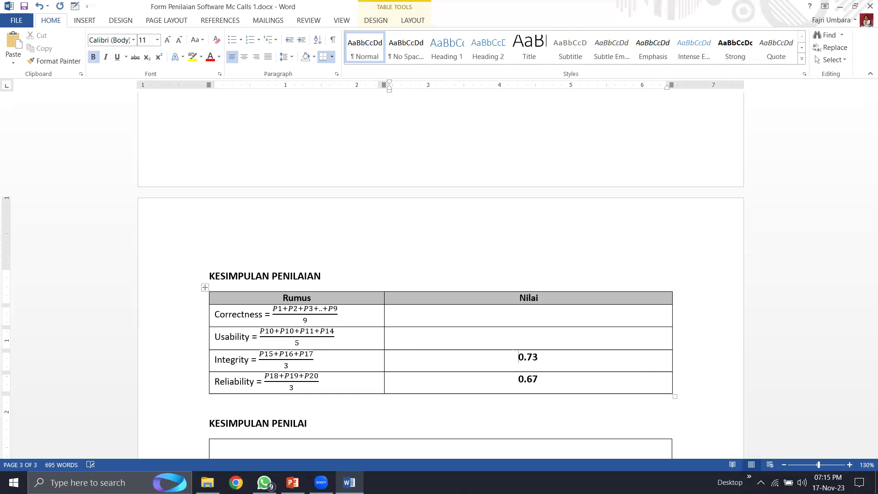
scroll(535, 341, up, 5)
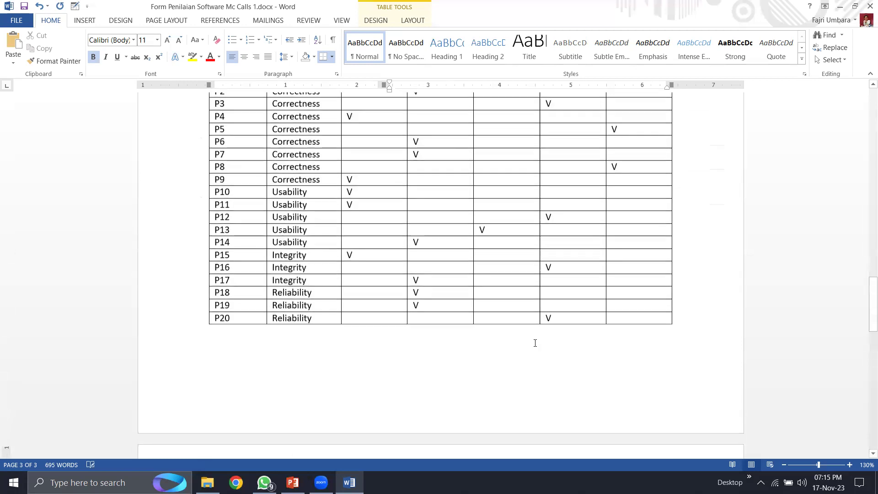
- Review the P11–P14 Usability answers in the TABEL PENILAIAN
click(359, 207)
scroll(361, 208, up, 1)
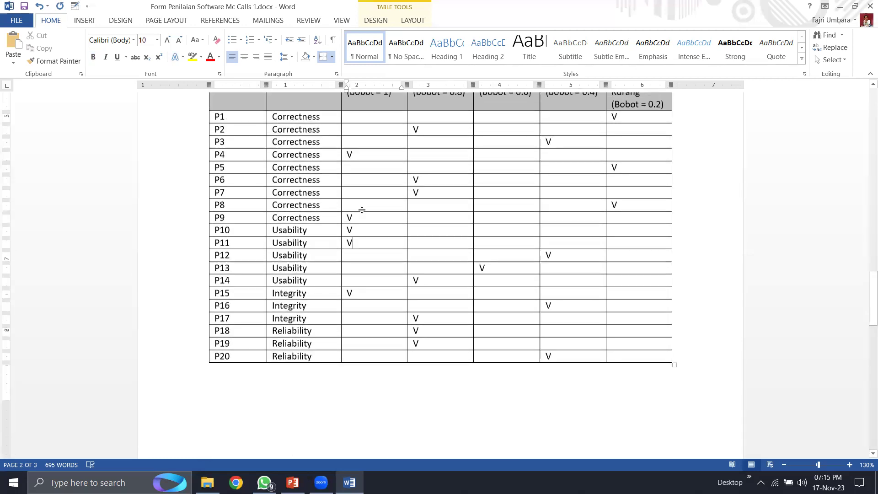
scroll(361, 210, up, 1)
click(554, 292)
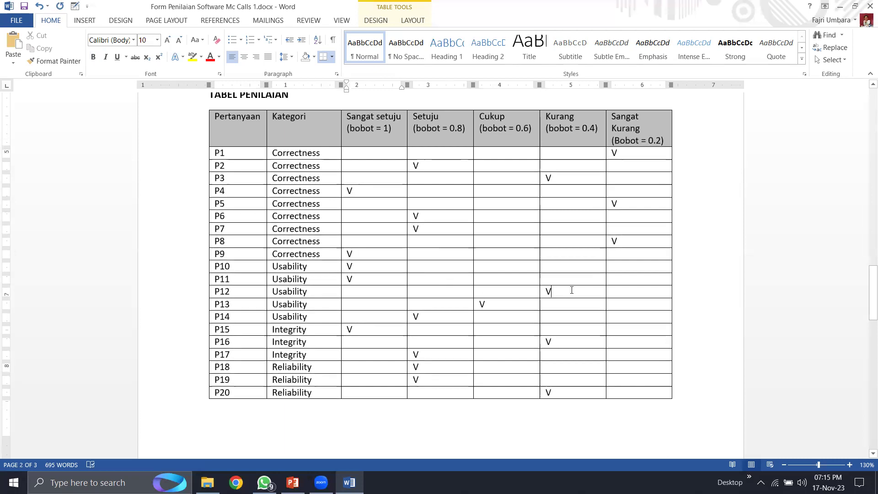
click(513, 304)
click(451, 315)
- Enter 0.76 in the Usability Nilai cell of the conclusion table
scroll(449, 386, down, 8)
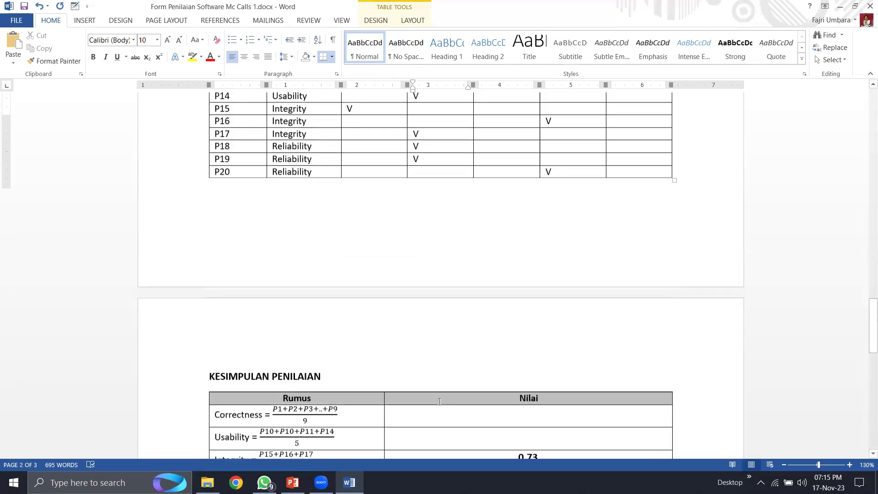
click(513, 333)
click(512, 334)
text(0.7)
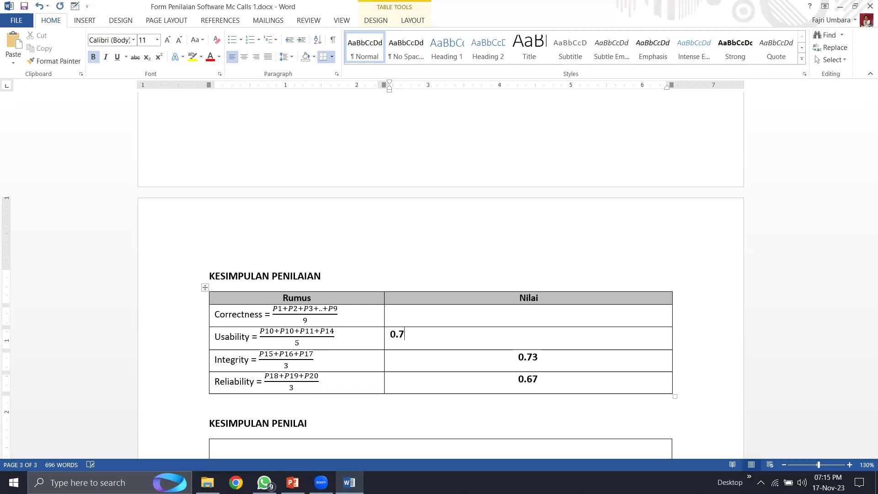
text(6)
- Review the Correctness answers P1–P9 in the TABEL PENILAIAN
scroll(452, 328, up, 10)
click(619, 236)
click(633, 223)
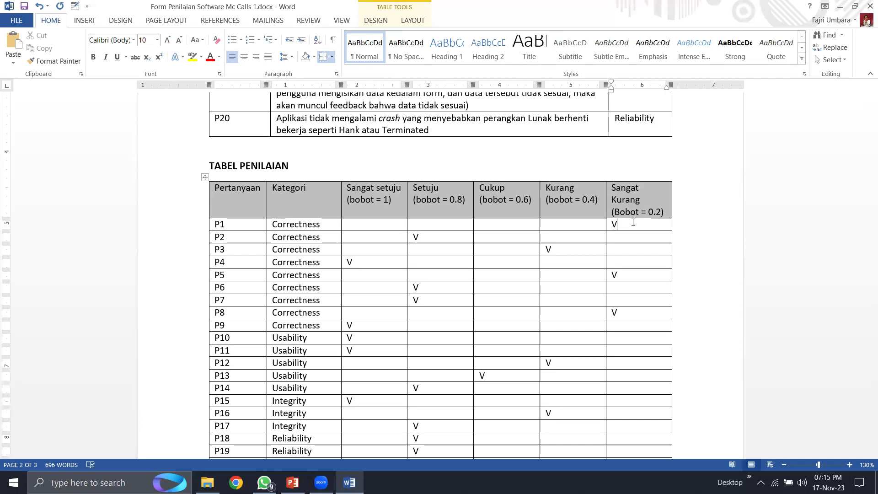
click(577, 246)
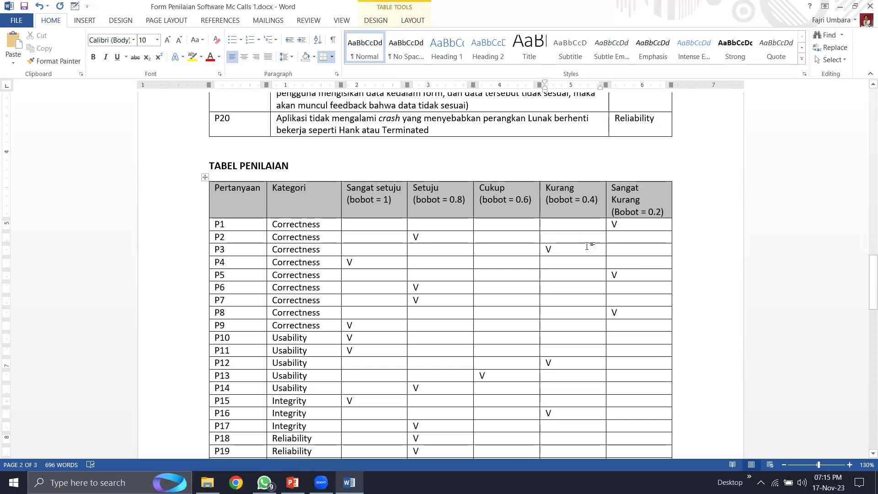
click(383, 261)
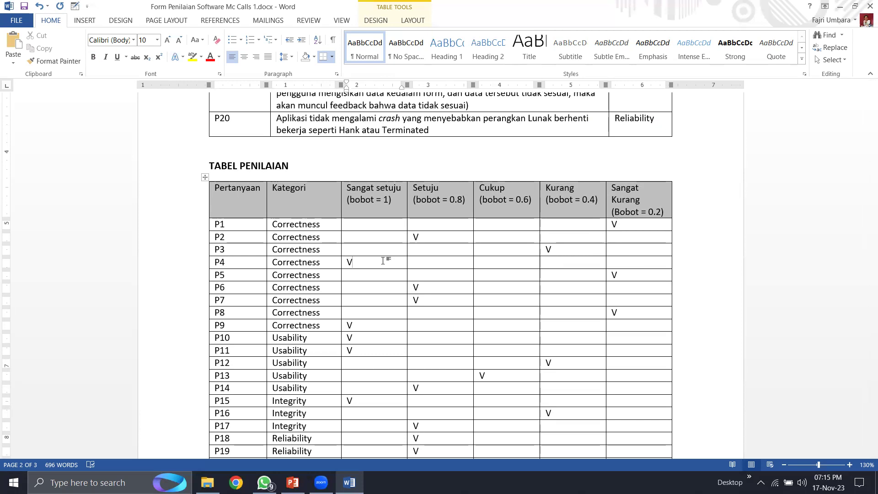
click(622, 225)
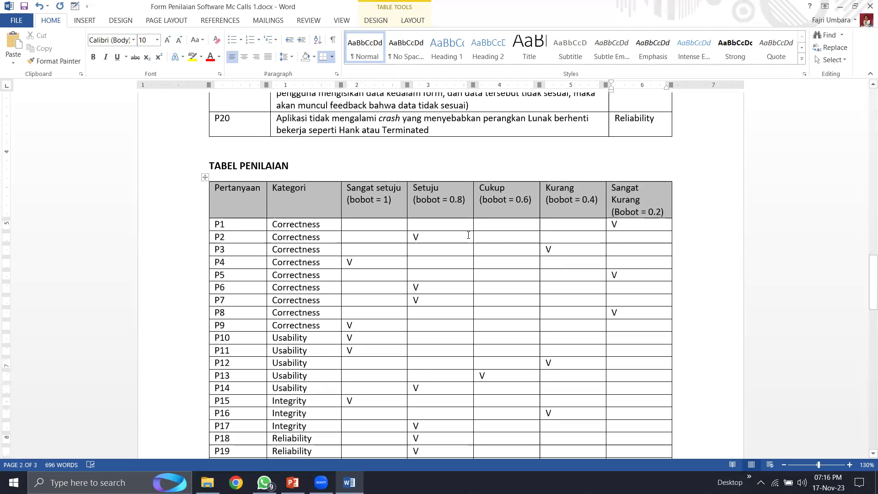
click(453, 235)
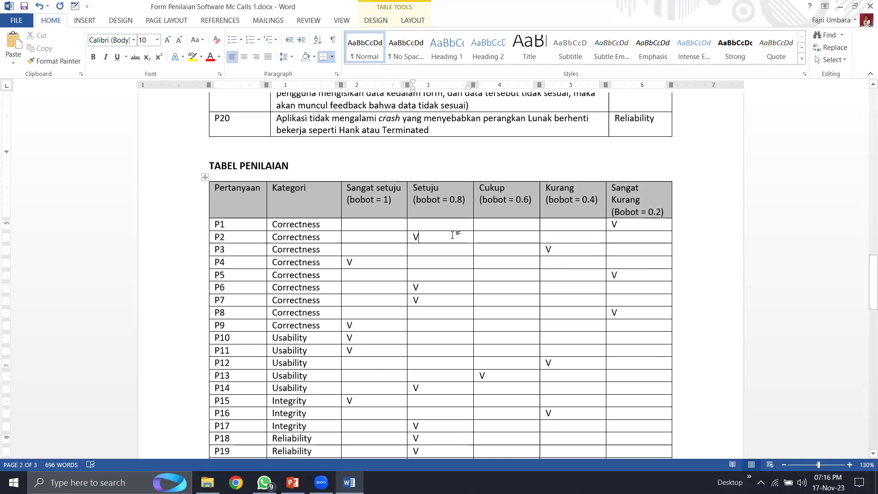
click(561, 249)
click(389, 267)
click(626, 276)
click(632, 311)
click(369, 323)
scroll(369, 323, down, 10)
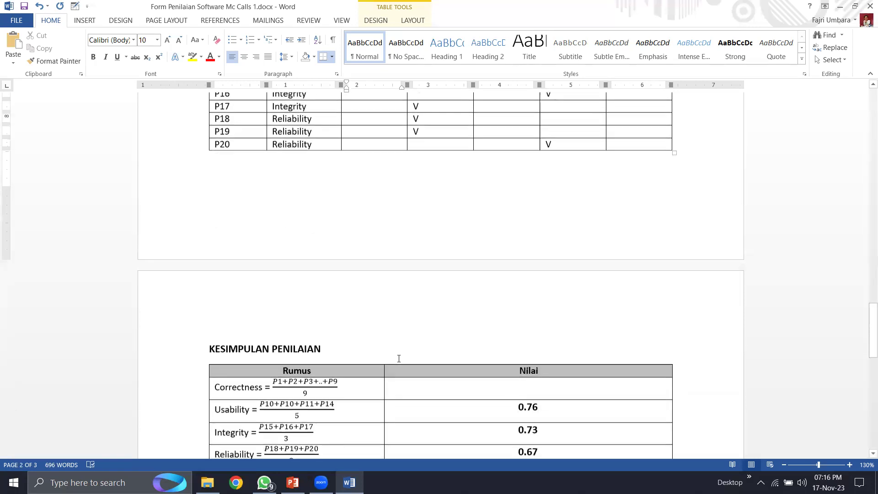
- Enter 0.60 as the centred Correctness score in the KESIMPULAN PENILAIAN table
click(540, 312)
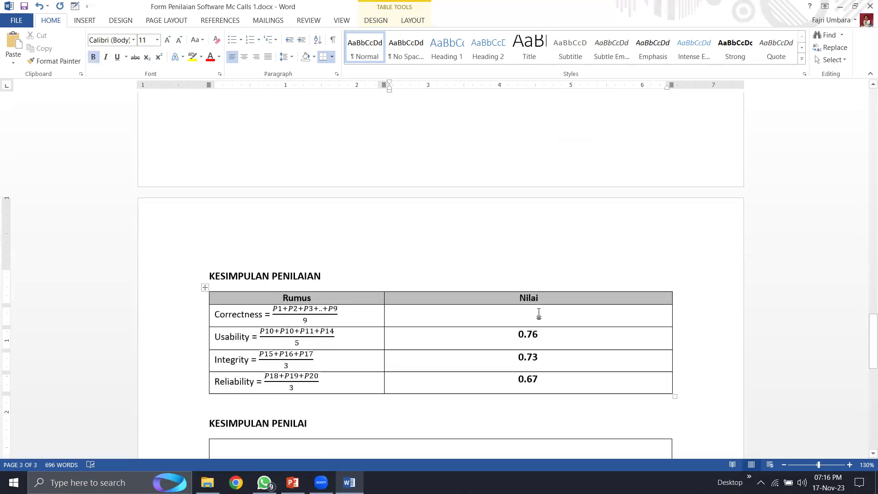
text(0.6)
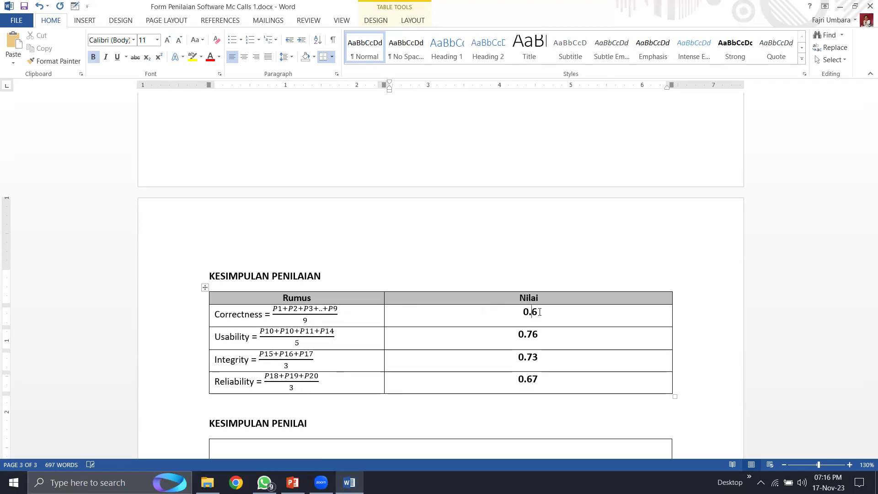
key(BackSpace)
key(BackSpace)
text(0)
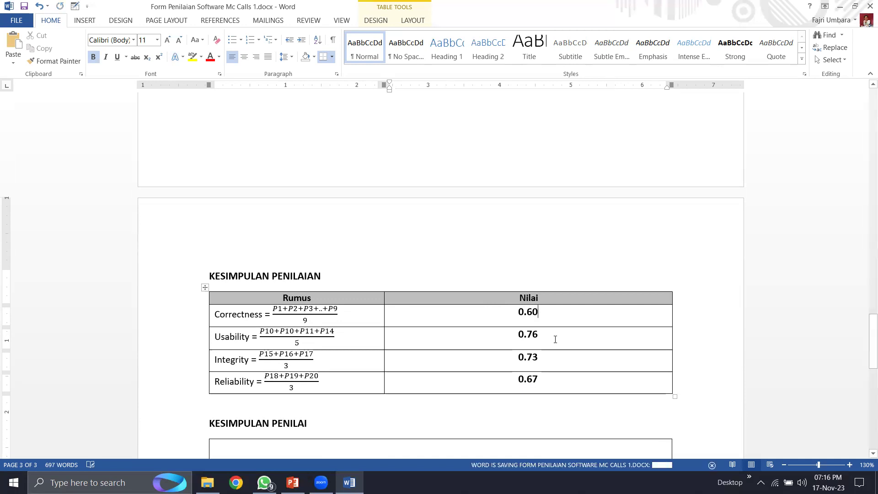
scroll(453, 343, down, 5)
scroll(454, 342, down, 2)
click(367, 242)
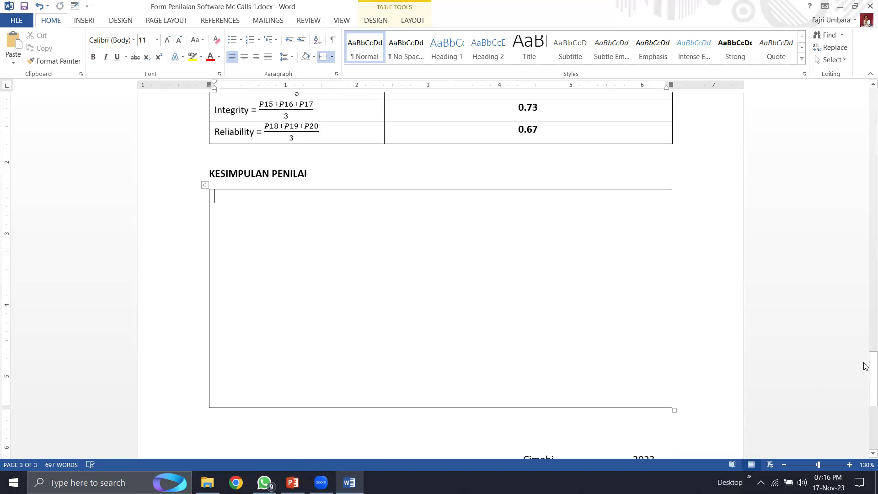
- Start the date line as 'Cimahi, 20 Nov' and add the evaluator's name after Penilai
drag(868, 364, 869, 389)
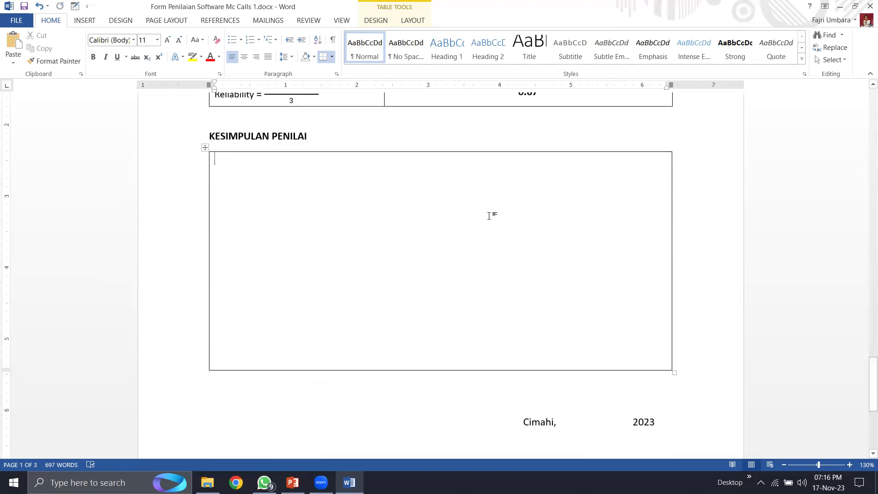
scroll(488, 215, down, 3)
click(564, 279)
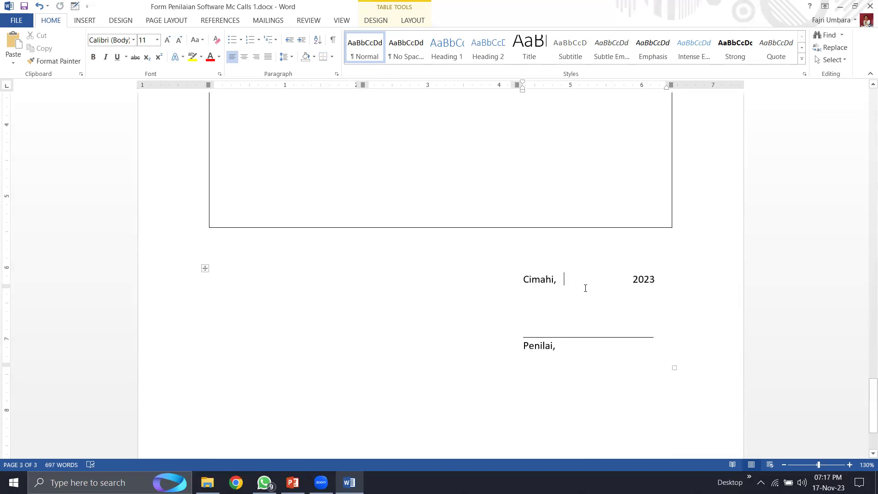
text(20 )
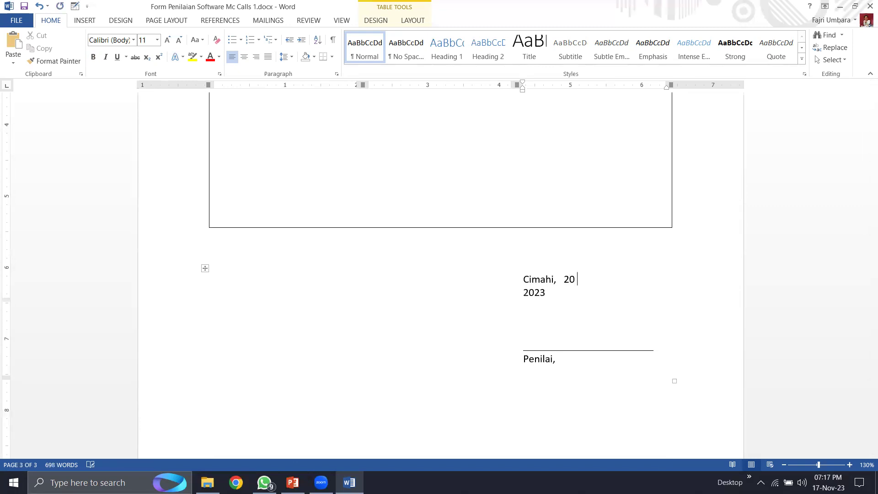
text(VO)
key(BackSpace)
key(BackSpace)
text(Nov)
key(Delete)
key(Delete)
key(Delete)
key(Delete)
key(Delete)
key(Delete)
key(Delete)
key(Delete)
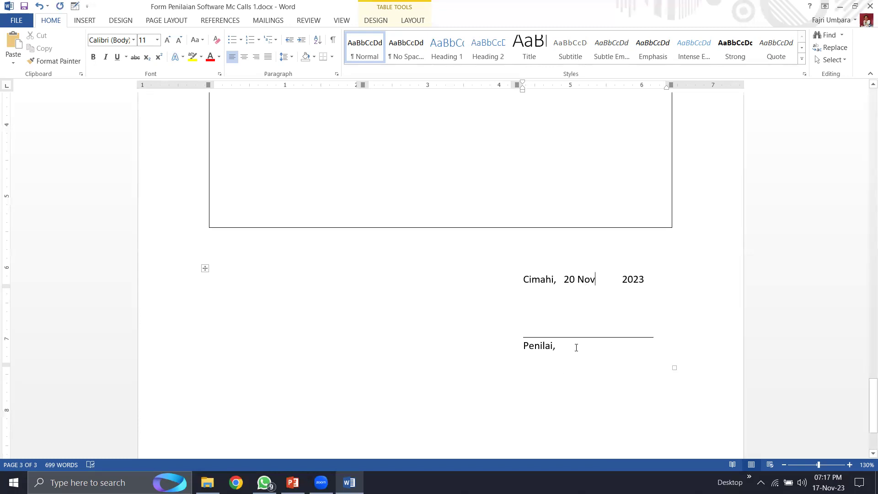
mouse_move(865, 380)
mouse_down()
mouse_move(866, 101)
mouse_move(866, 421)
mouse_up()
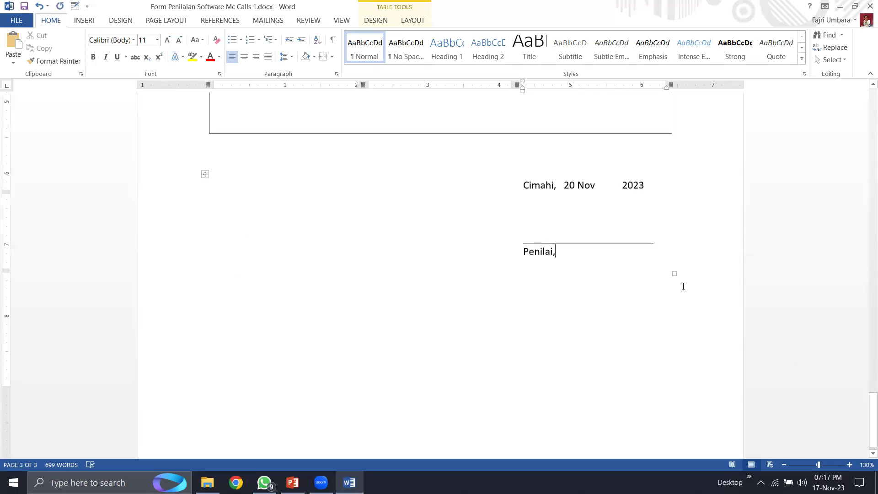
click(613, 260)
text(Agus)
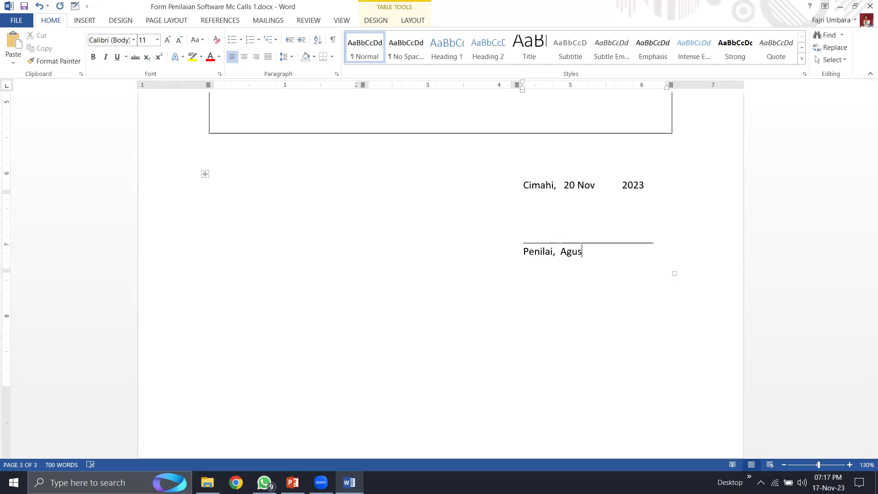
- Complete the date to 'Cimahi, 20 November 2023' by removing the extra spaces
click(569, 216)
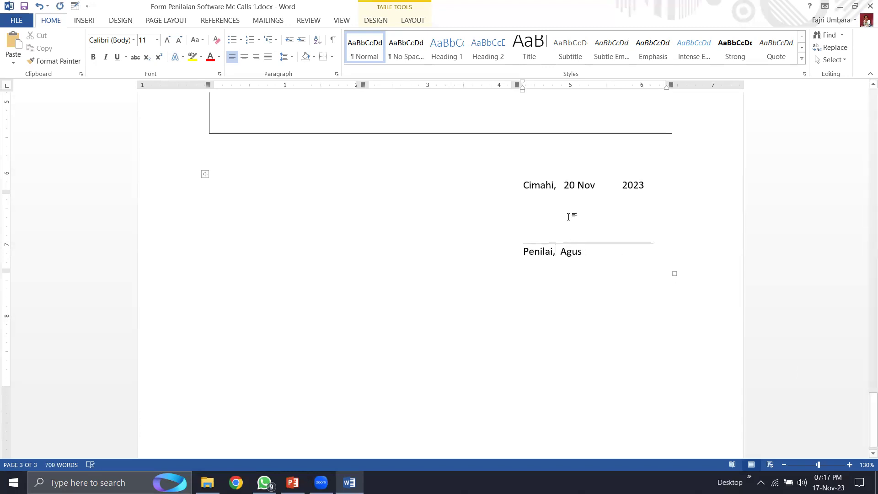
click(602, 186)
text(ember)
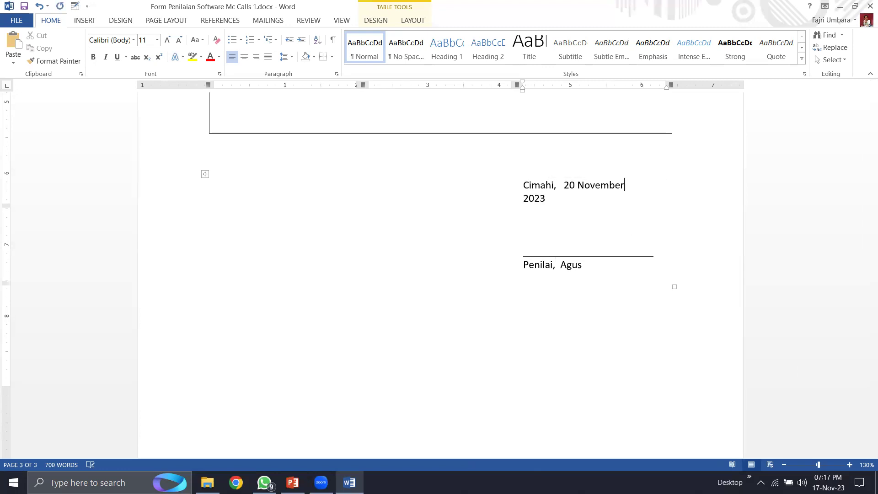
key(Delete)
key(Delete)
key(Delete)
key(Delete)
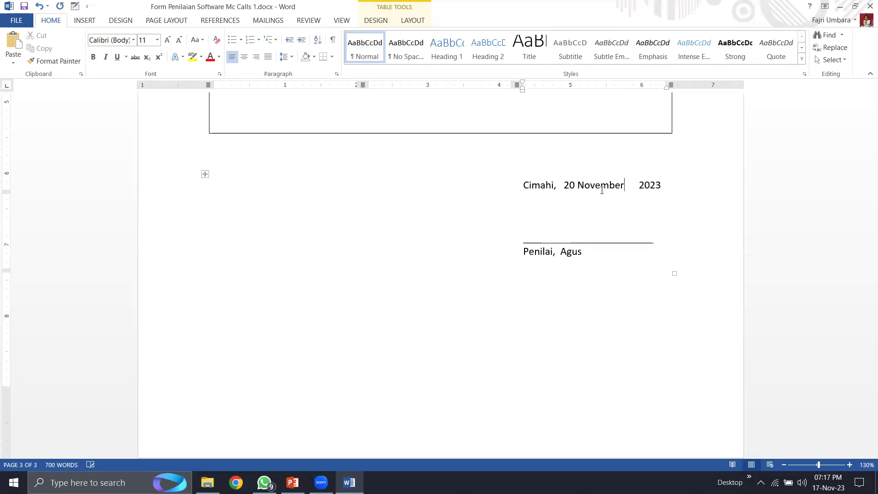
key(Delete)
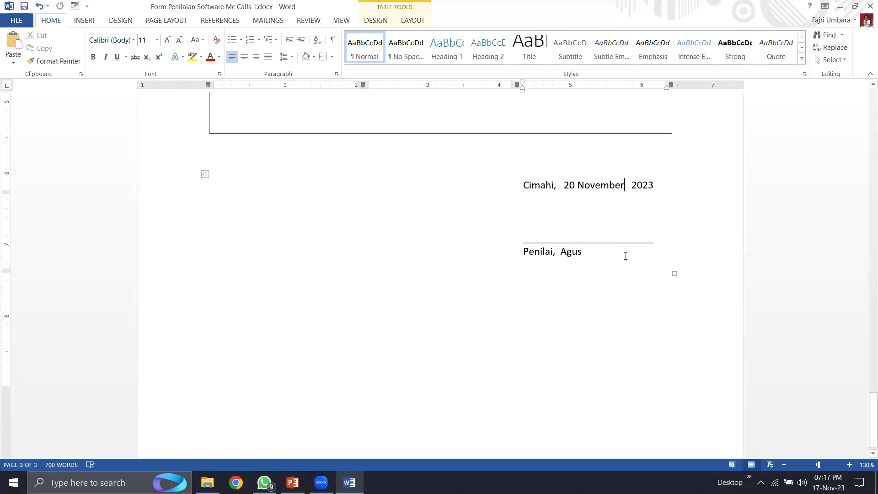
drag(873, 403, 866, 91)
click(456, 264)
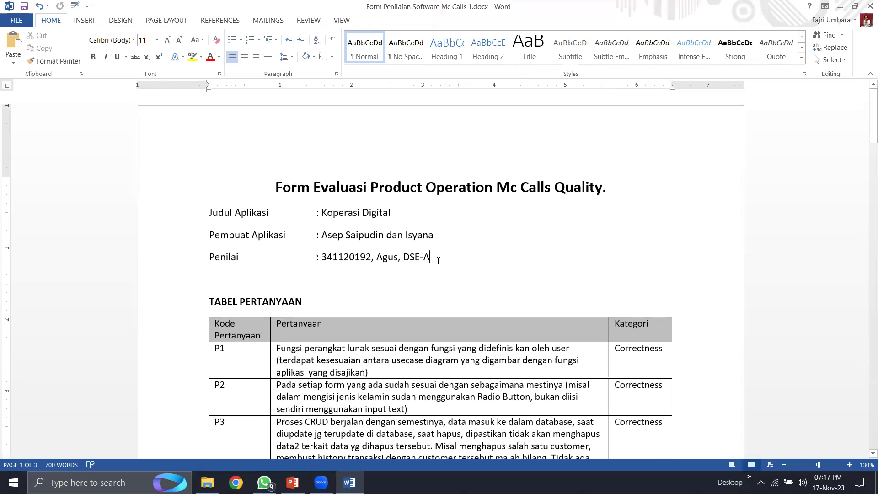
- Select the application name Koperasi Digital, then close the Word document
click(401, 214)
drag(355, 213, 391, 213)
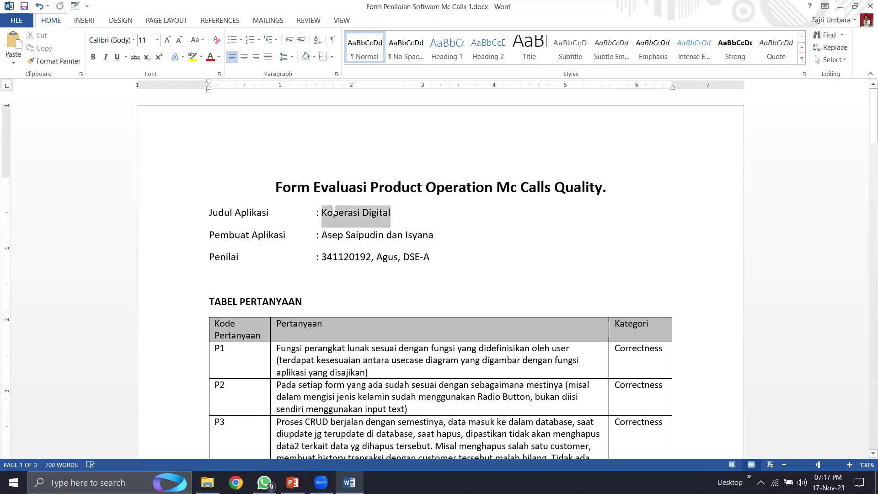
click(504, 247)
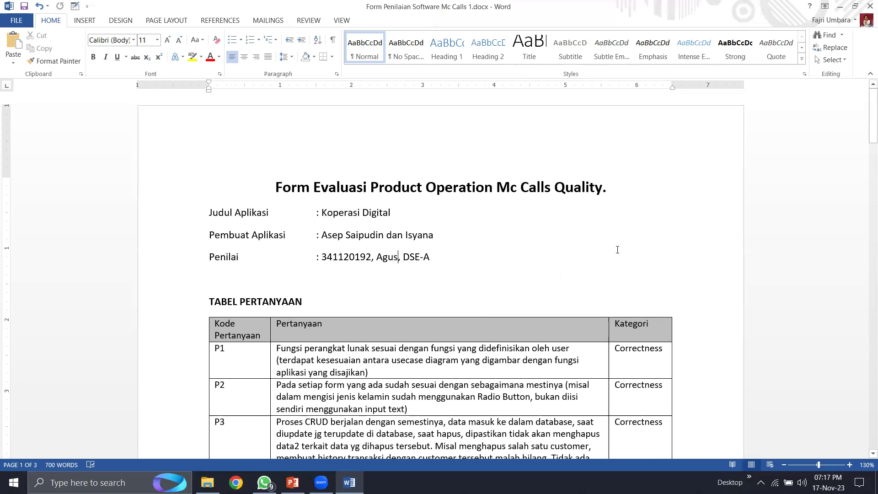
click(869, 7)
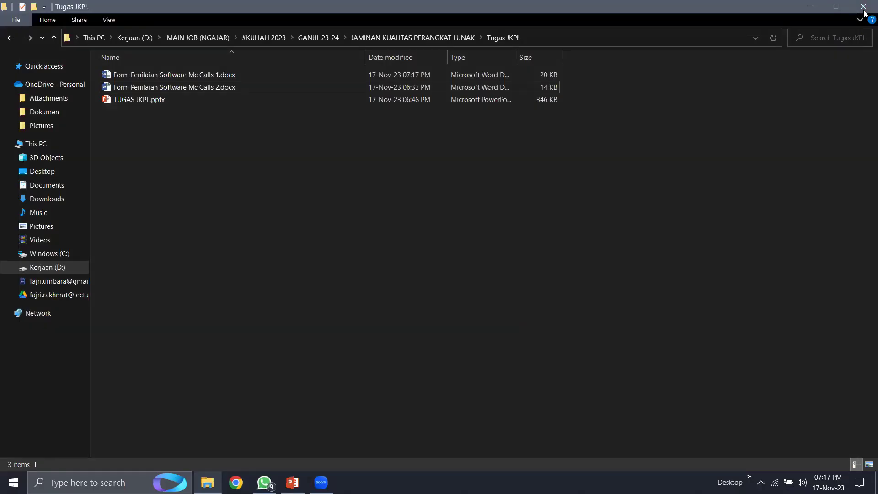
- Duplicate Form Penilaian Software Mc Calls 1.docx and rename it Koperasi Digital plus an evaluator's name
click(231, 76)
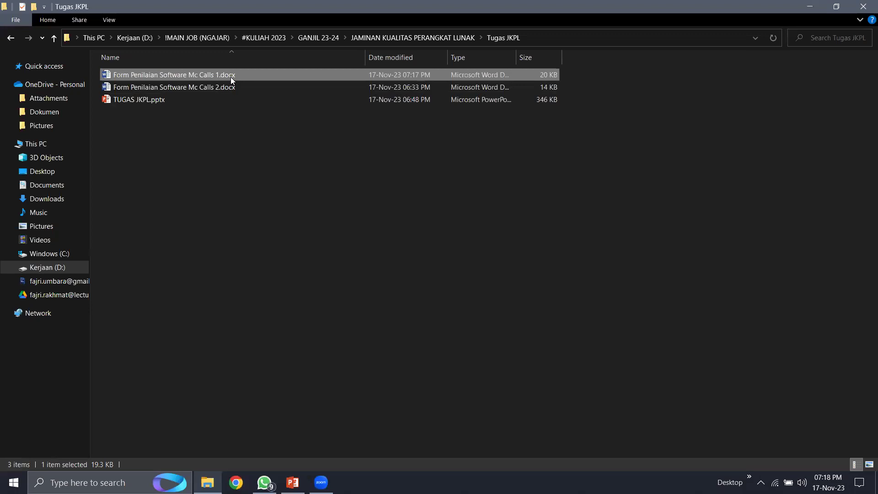
key(ctrl+v)
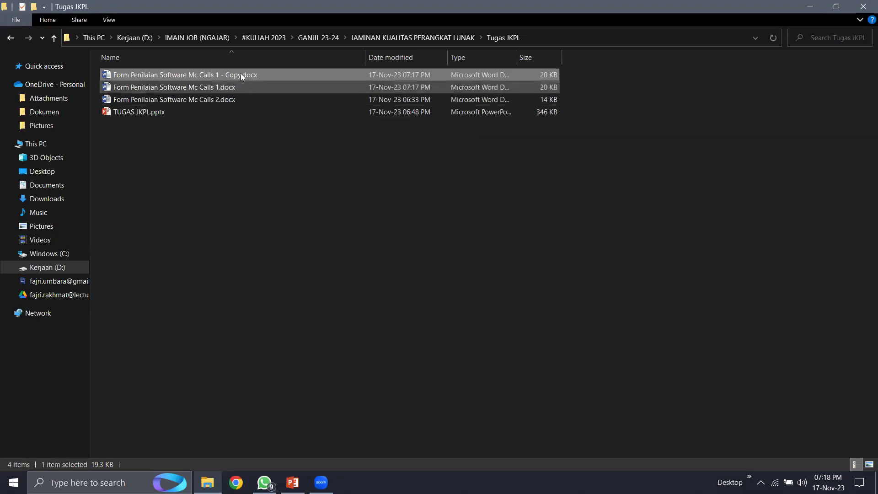
right_click(241, 70)
click(357, 355)
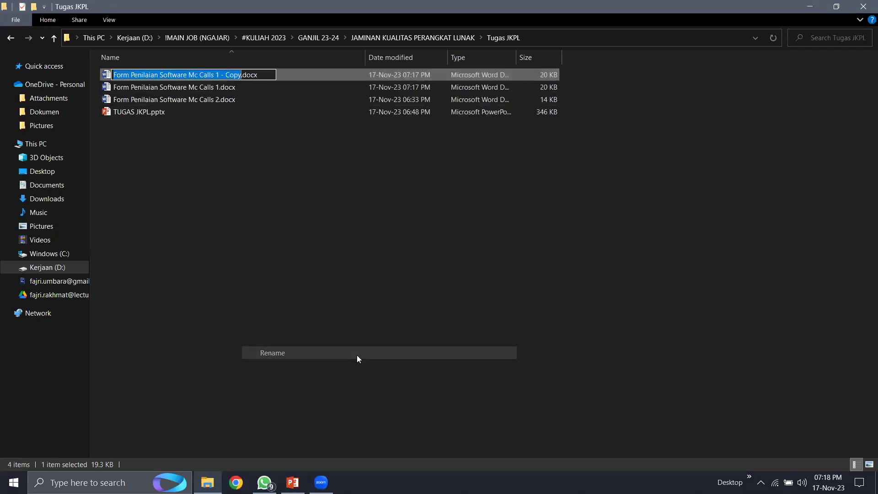
text(Koperasi Di)
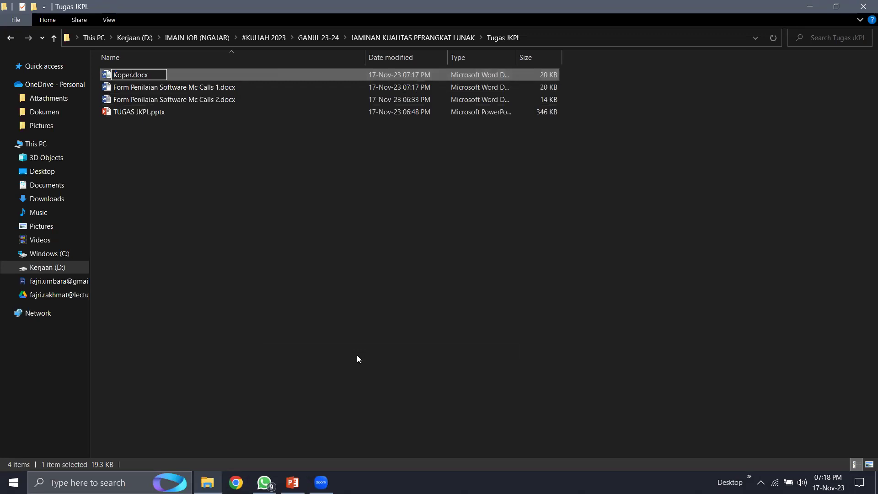
text(gital Ag)
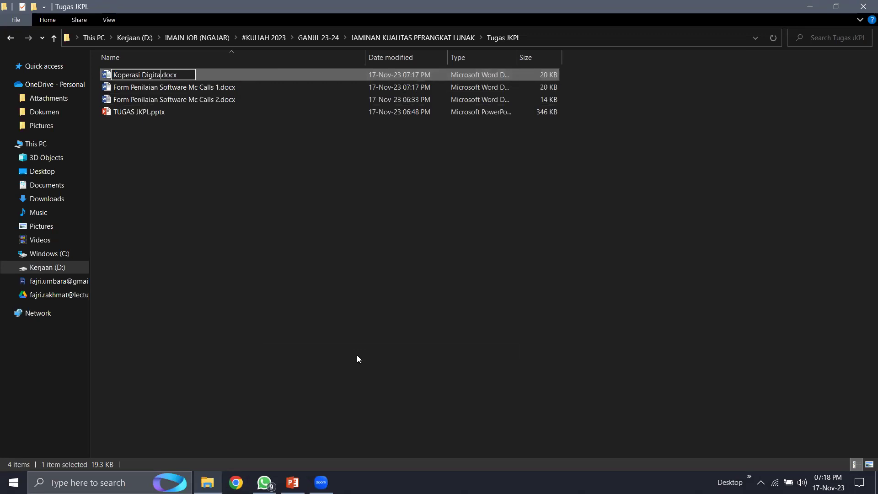
text(us)
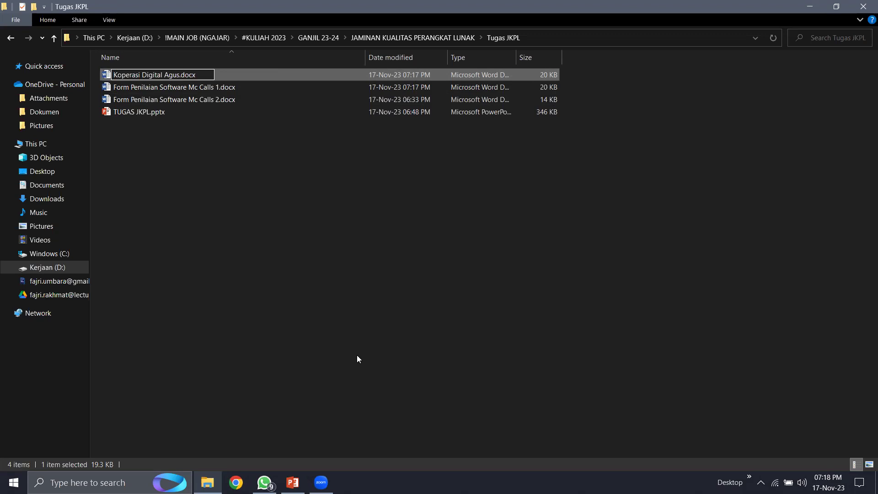
key(Return)
click(319, 197)
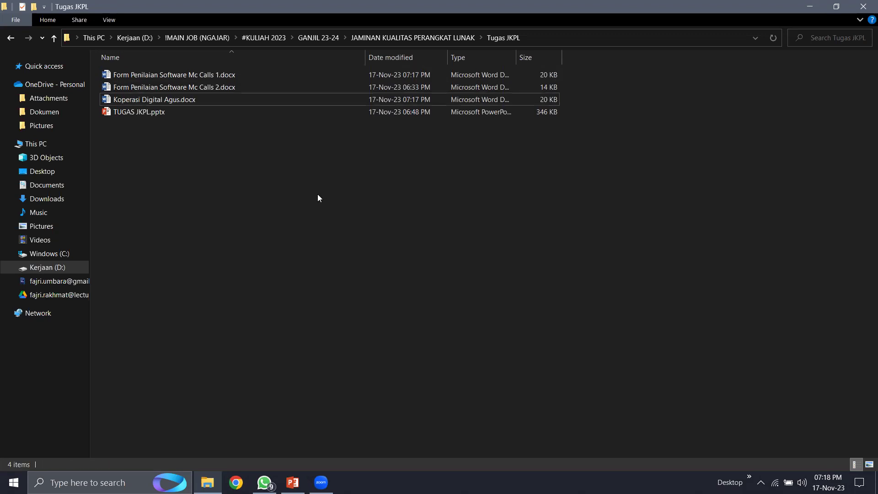
- Create a second copy named Koperasi Digital with another evaluator's name
click(195, 100)
key(ctrl+c)
key(ctrl+v)
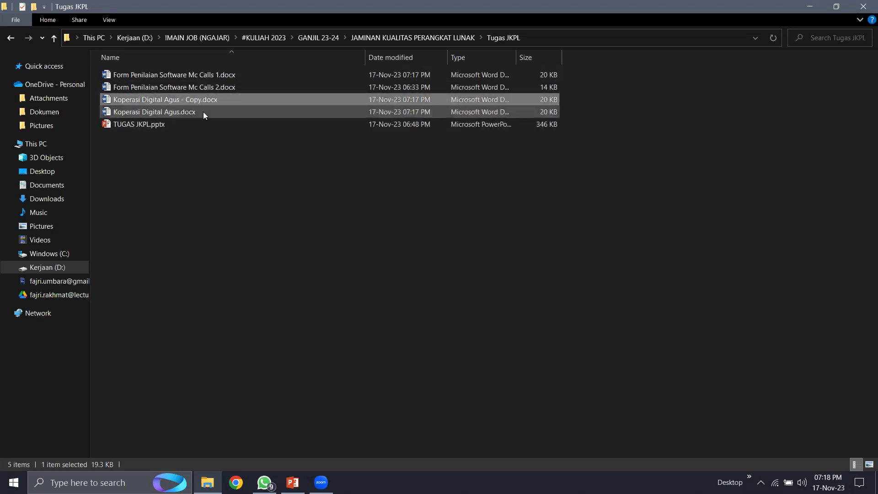
right_click(203, 97)
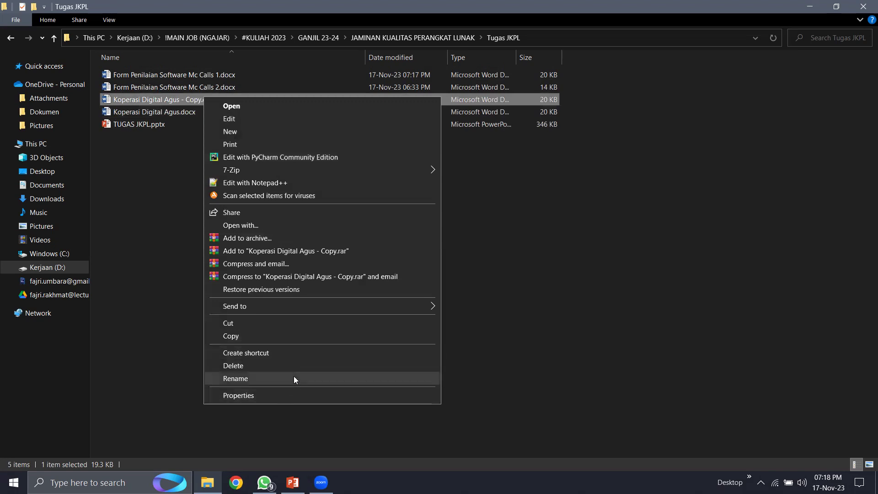
click(293, 376)
key(End)
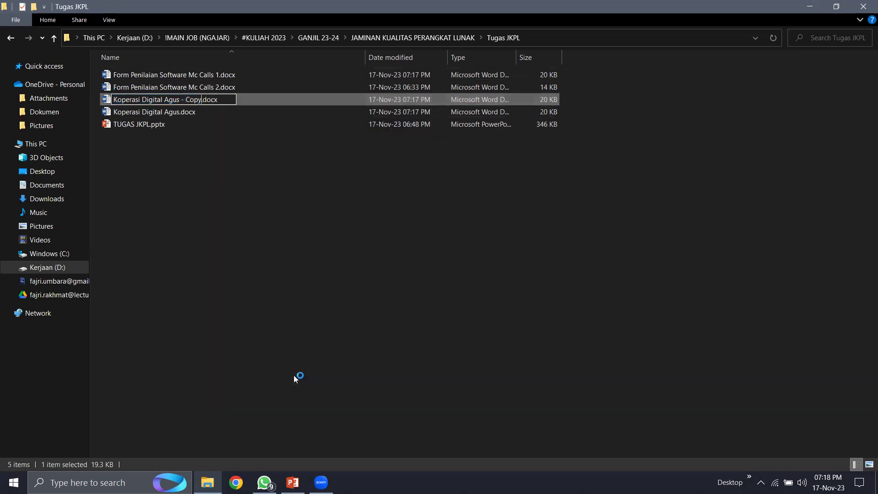
key(BackSpace)
key(BackSpace)
key(BackSpace)
key(BackSpace)
key(BackSpace)
key(BackSpace)
key(BackSpace)
key(BackSpace)
key(BackSpace)
key(BackSpace)
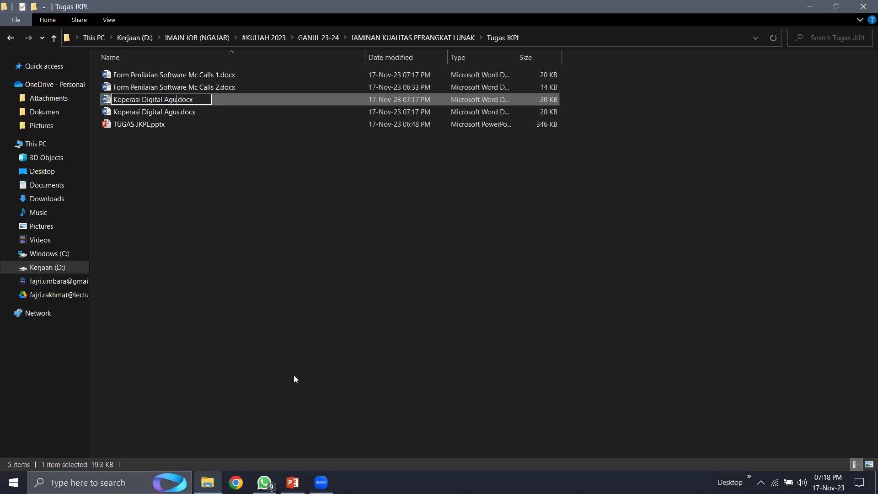
key(BackSpace)
text(Rohim)
click(298, 339)
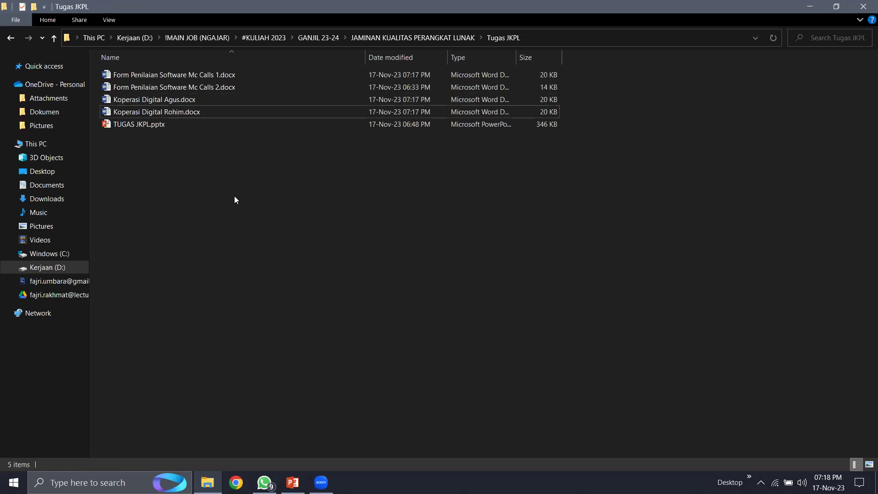
- Create a third copy named Koperasi Digital with a third evaluator's name
click(191, 115)
key(ctrl+c)
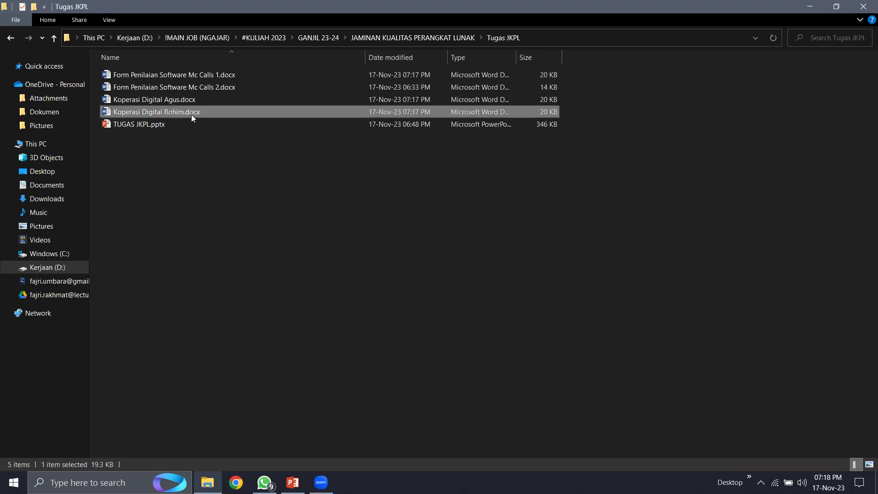
key(ctrl+v)
right_click(191, 108)
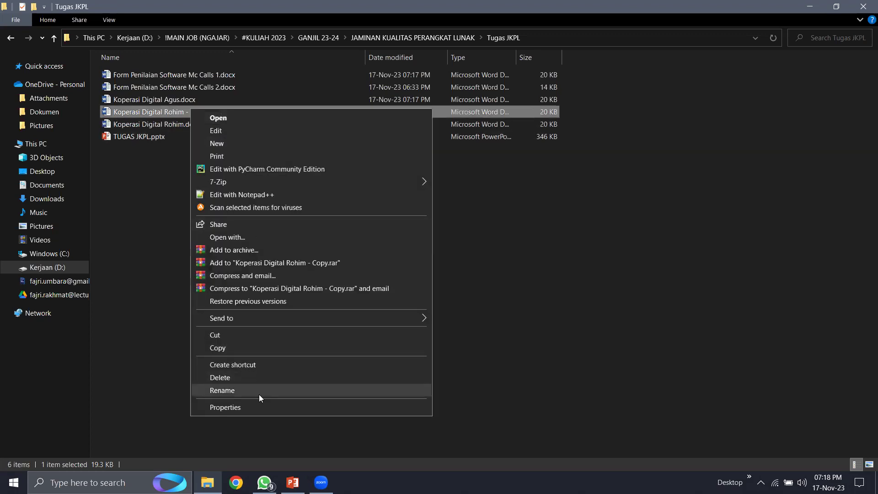
click(259, 391)
key(Right)
key(BackSpace)
key(BackSpace)
key(BackSpace)
key(BackSpace)
key(BackSpace)
key(BackSpace)
key(BackSpace)
key(BackSpace)
key(BackSpace)
key(BackSpace)
key(BackSpace)
key(BackSpace)
text(Usman)
key(Return)
click(259, 398)
- Create a fourth copy named Koperasi Digital with a fourth evaluator's name
key(ctrl+v)
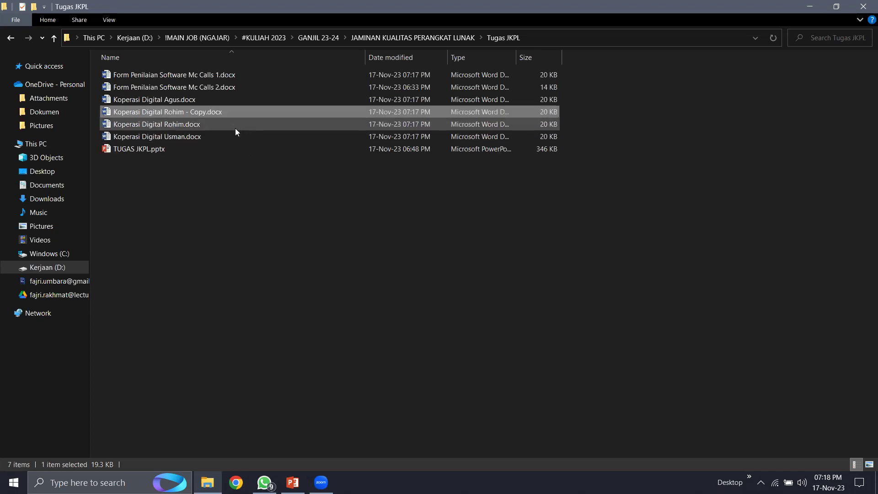
right_click(229, 111)
click(284, 390)
key(Right)
key(BackSpace)
key(BackSpace)
key(BackSpace)
key(BackSpace)
key(BackSpace)
key(BackSpace)
key(BackSpace)
key(BackSpace)
key(BackSpace)
key(BackSpace)
key(BackSpace)
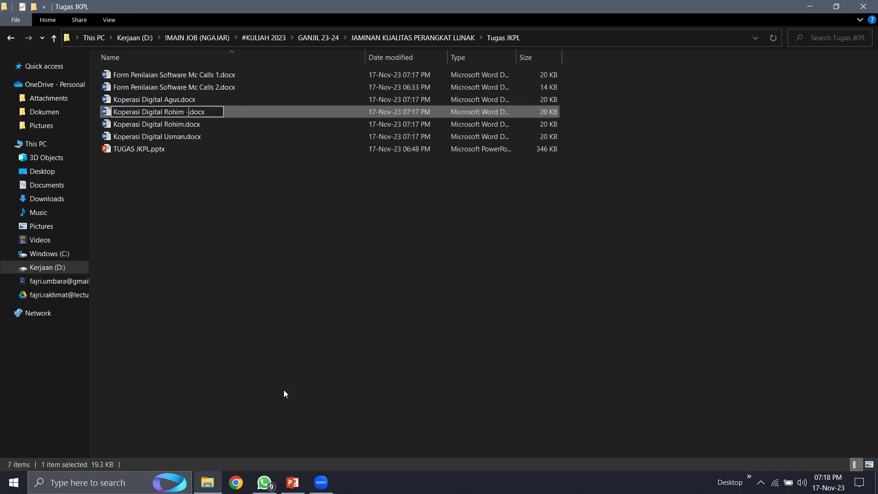
key(BackSpace)
text(Ani)
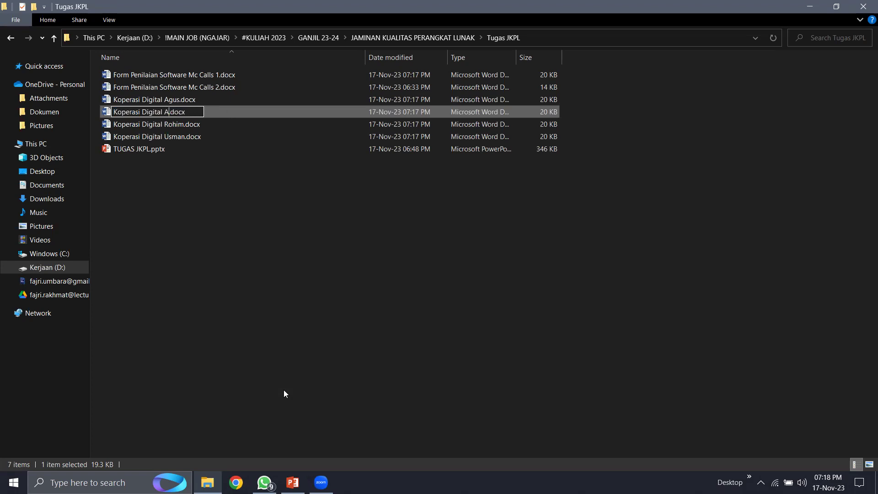
key(Return)
click(272, 341)
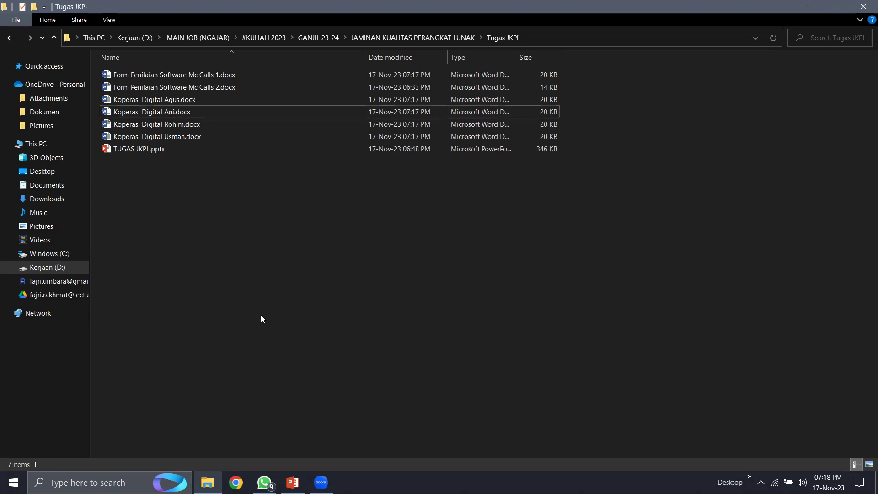
- Check the four evaluator copies alongside the Mc Calls 1 and Mc Calls 2 forms
click(201, 98)
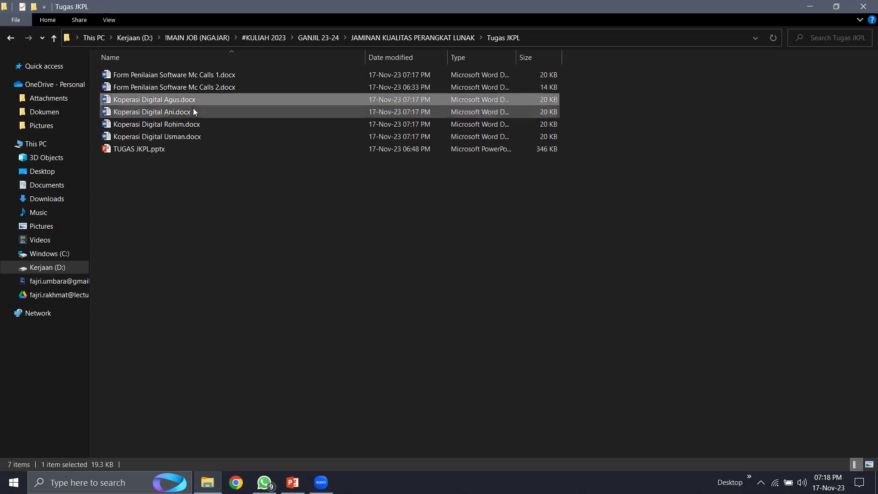
click(192, 112)
click(190, 124)
click(190, 101)
click(187, 138)
click(222, 100)
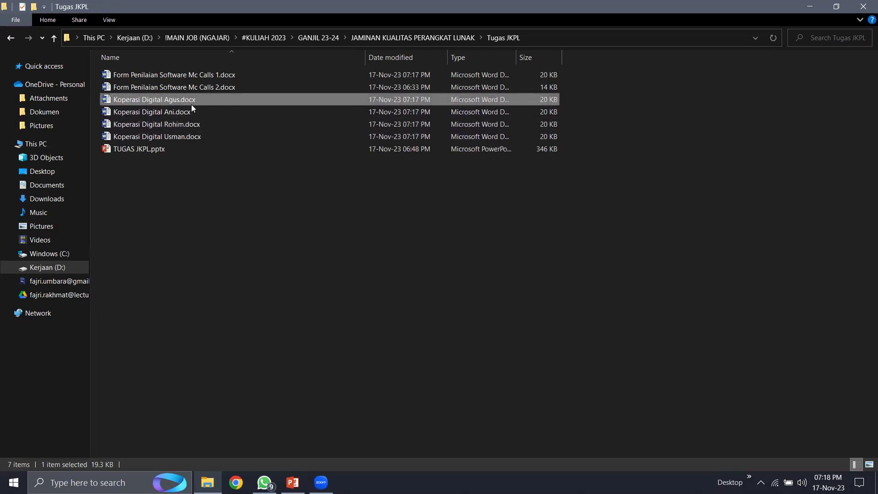
click(217, 77)
click(214, 251)
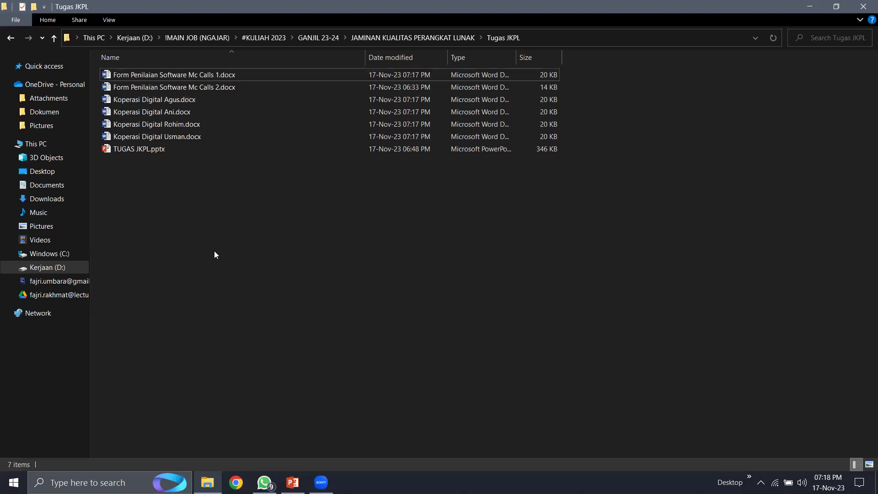
click(223, 88)
- Open the Mc Calls 2 form and enter the first two evaluators' student numbers and names
double_click(223, 88)
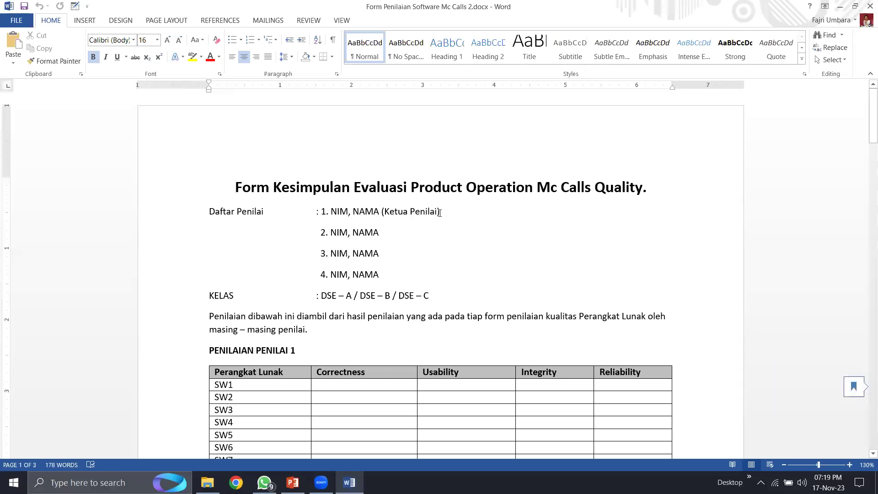
click(349, 212)
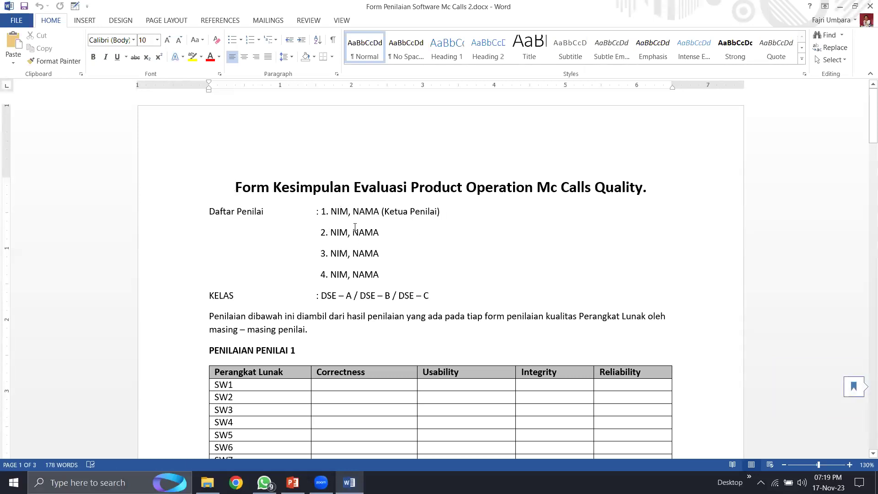
key(BackSpace)
key(BackSpace)
key(BackSpace)
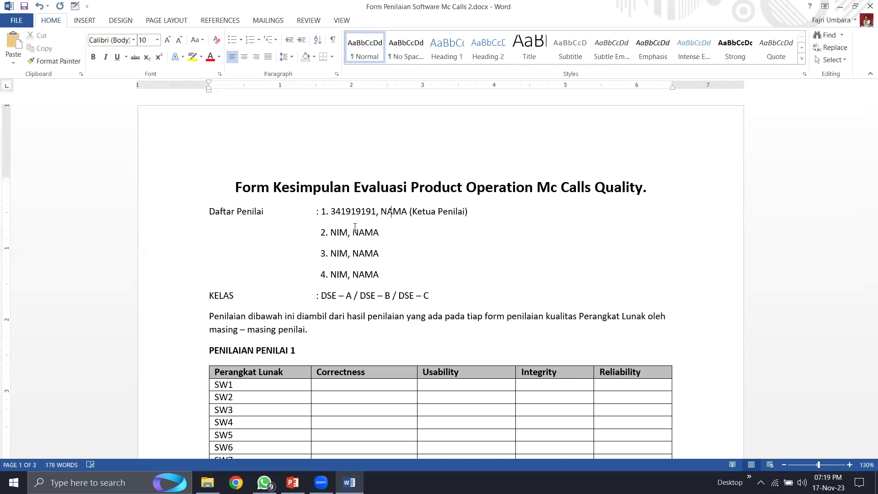
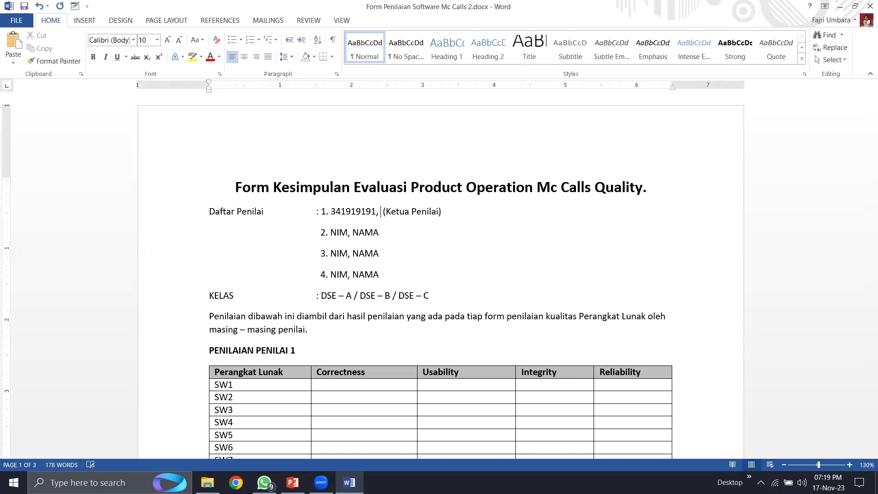
text(Agus)
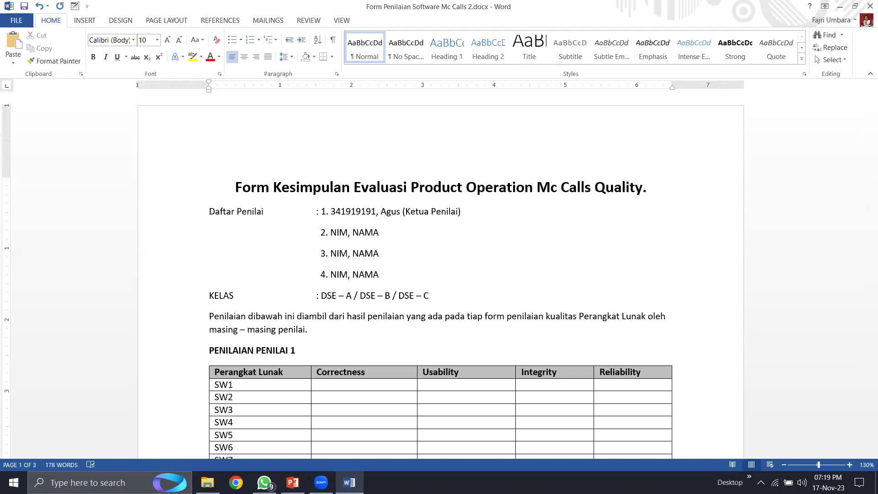
key(BackSpace)
key(BackSpace)
key(BackSpace)
text(An)
- Replace the NAMA and NIM placeholders on the third and fourth evaluator lines
key(BackSpace)
key(BackSpace)
key(BackSpace)
key(BackSpace)
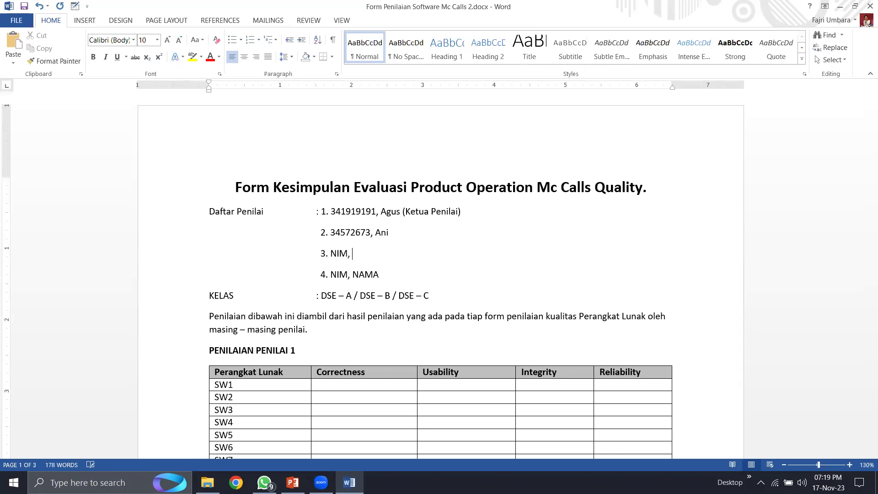
text(Rohim)
key(BackSpace)
key(BackSpace)
key(BackSpace)
key(BackSpace)
text(Usman)
key(BackSpace)
key(BackSpace)
key(BackSpace)
key(BackSpace)
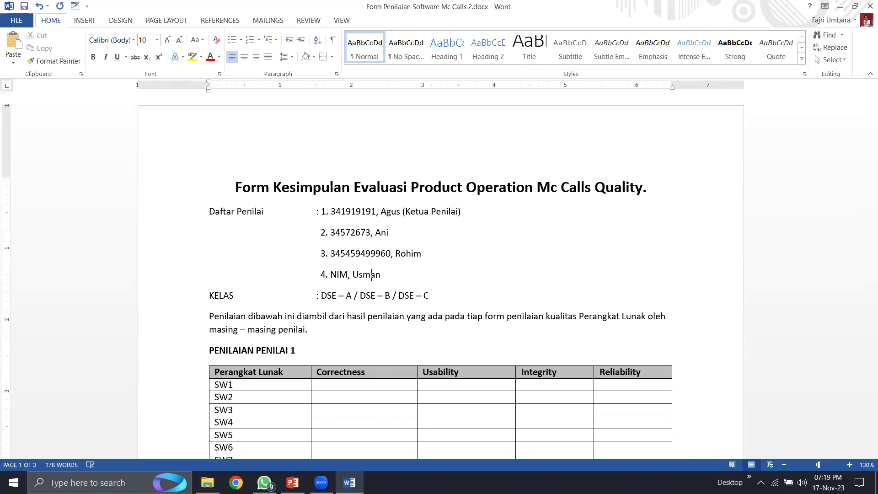
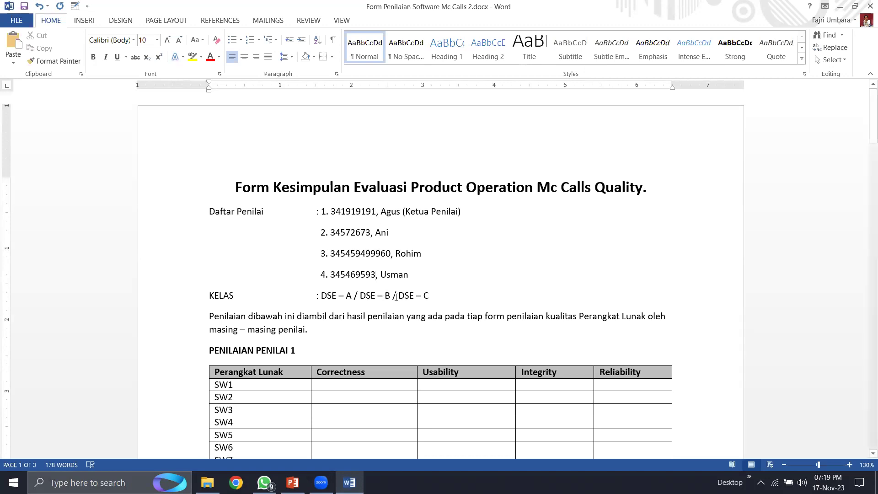
- Trim the KELAS line to only DSE – C and save the form
key(BackSpace)
key(BackSpace)
key(BackSpace)
key(BackSpace)
key(BackSpace)
key(BackSpace)
key(BackSpace)
key(BackSpace)
key(BackSpace)
key(BackSpace)
key(BackSpace)
key(BackSpace)
key(BackSpace)
key(BackSpace)
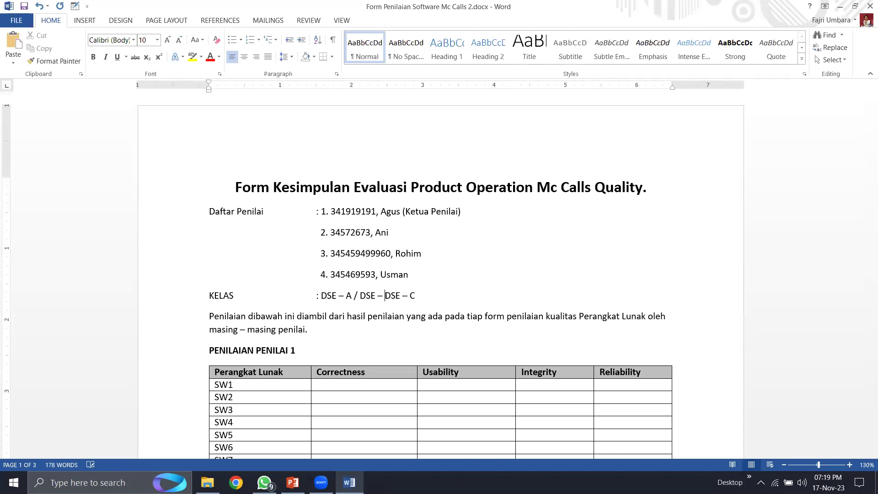
key(BackSpace)
key(BackSpace)
key(BackSpace)
key(BackSpace)
key(BackSpace)
key(BackSpace)
key(ctrl+s)
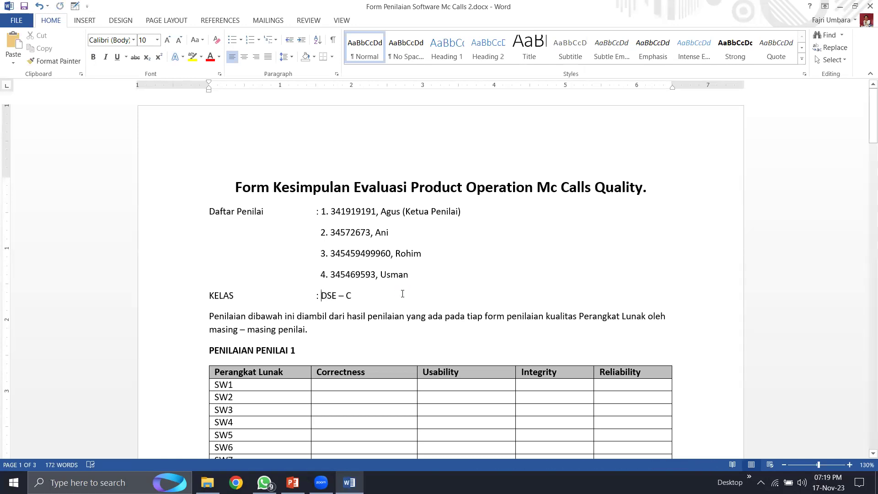
- Replace SW1 with 'Koperasi Digital' in the first row of the Penilai 1 table
scroll(370, 291, down, 3)
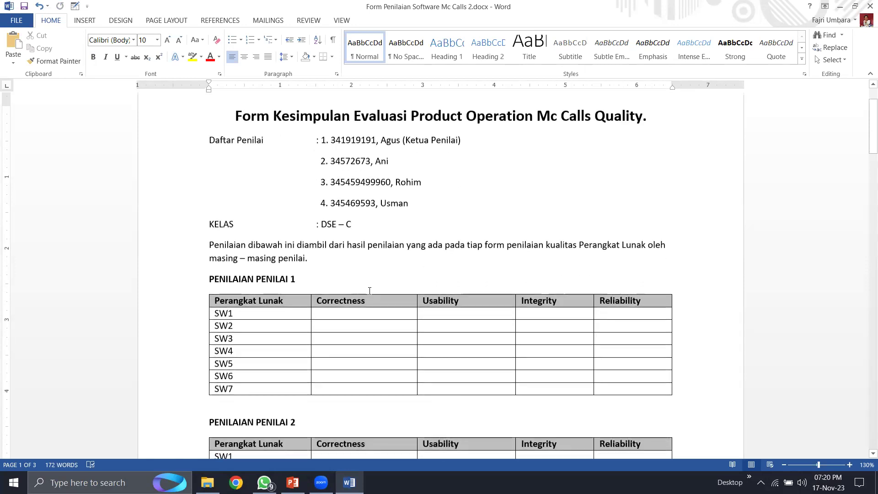
click(239, 280)
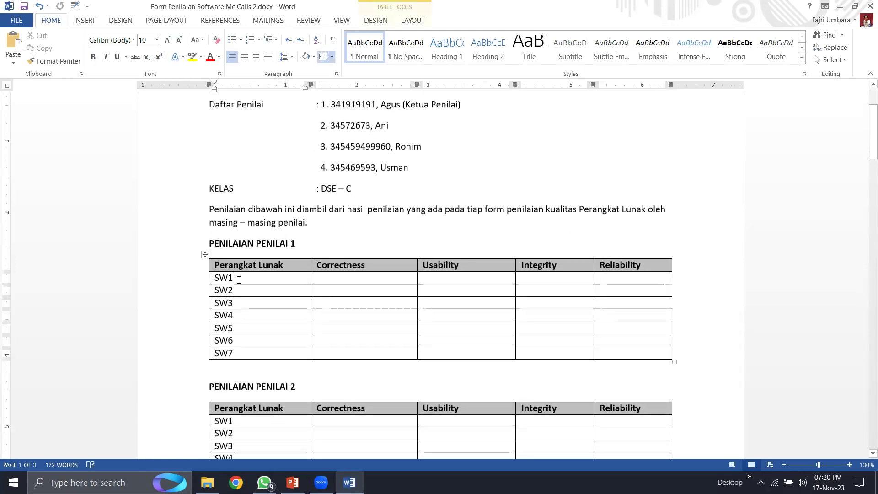
key(BackSpace)
key(BackSpace)
key(BackSpace)
text(Koperasi Digital)
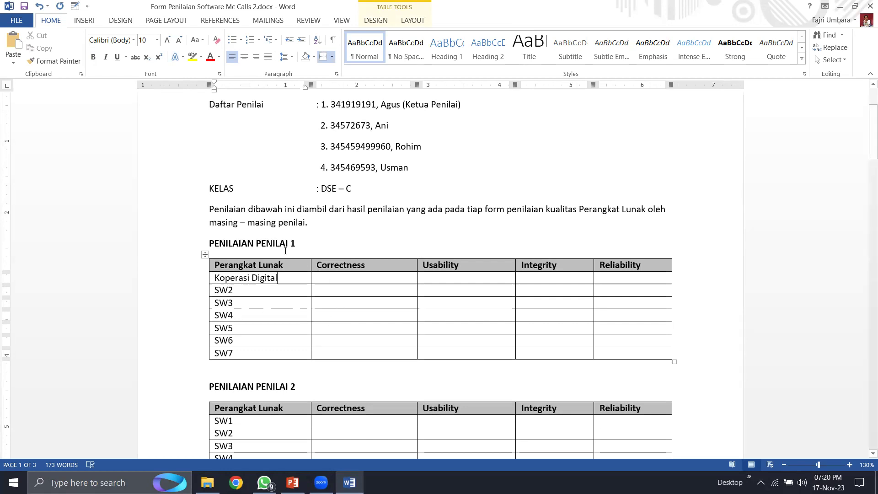
- Open Koperasi Digital Agus.docx and copy its Correctness score 0.60 into row 1
click(356, 278)
click(207, 483)
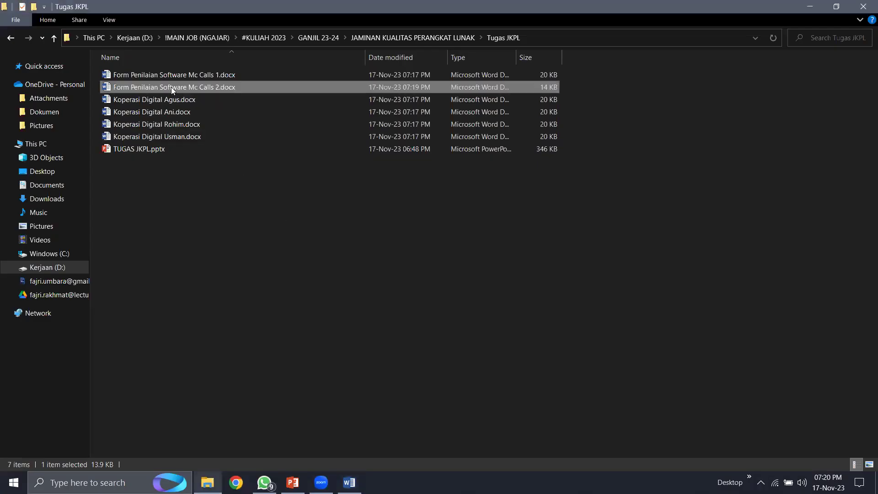
double_click(166, 101)
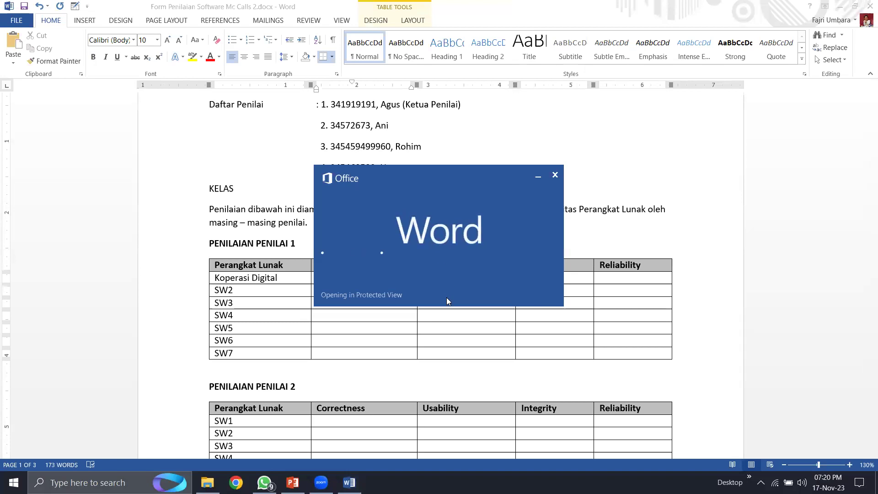
scroll(445, 315, down, 15)
scroll(445, 338, down, 20)
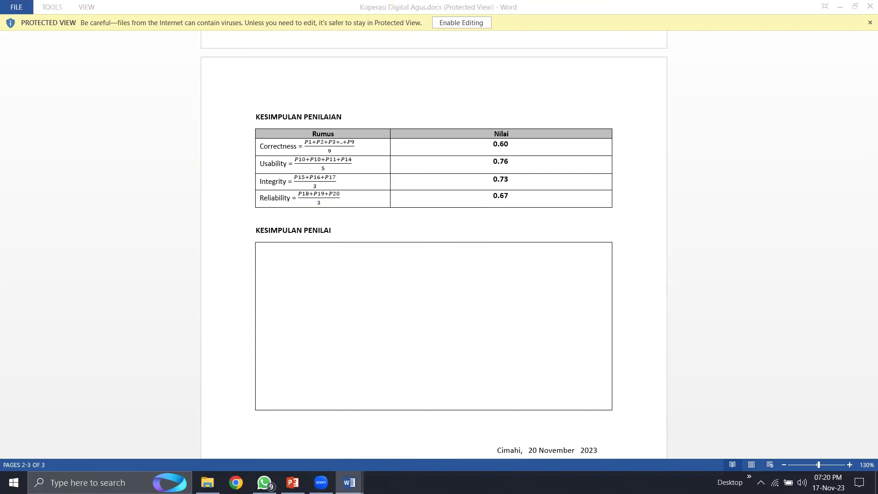
mouse_move(349, 483)
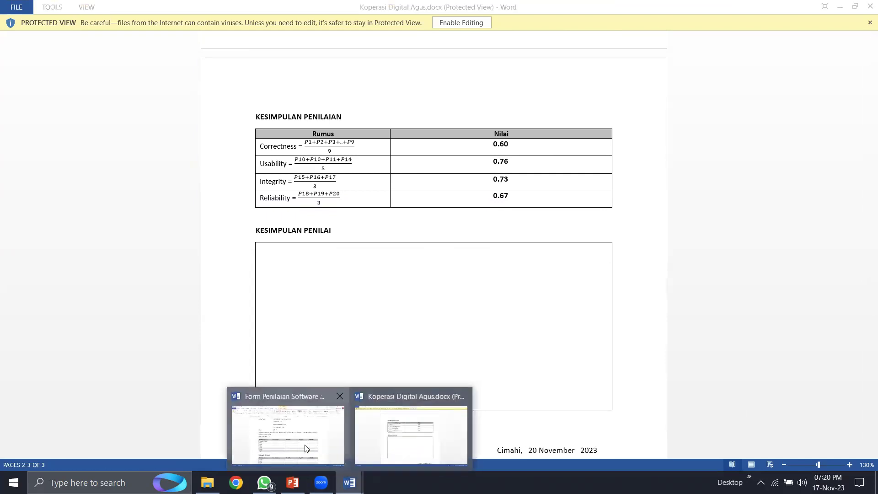
click(293, 425)
text(0)
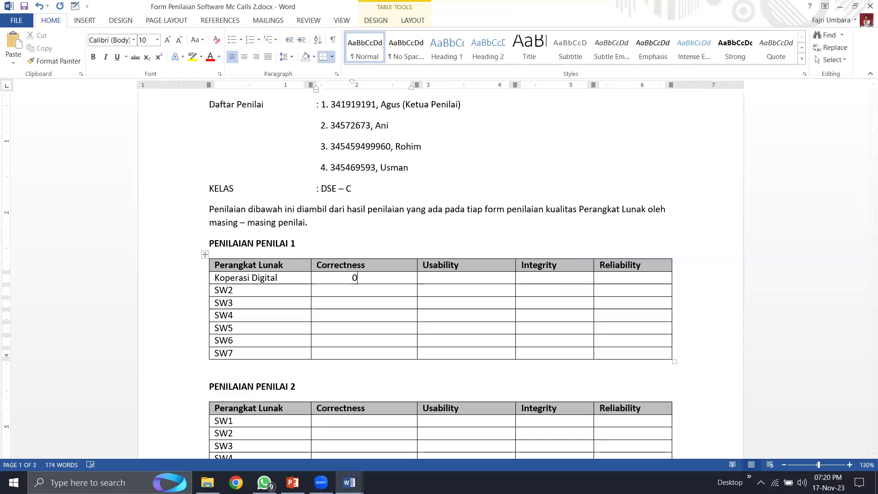
text(.60)
- Enter the Usability score 0.76 from the source document into row 1
click(349, 482)
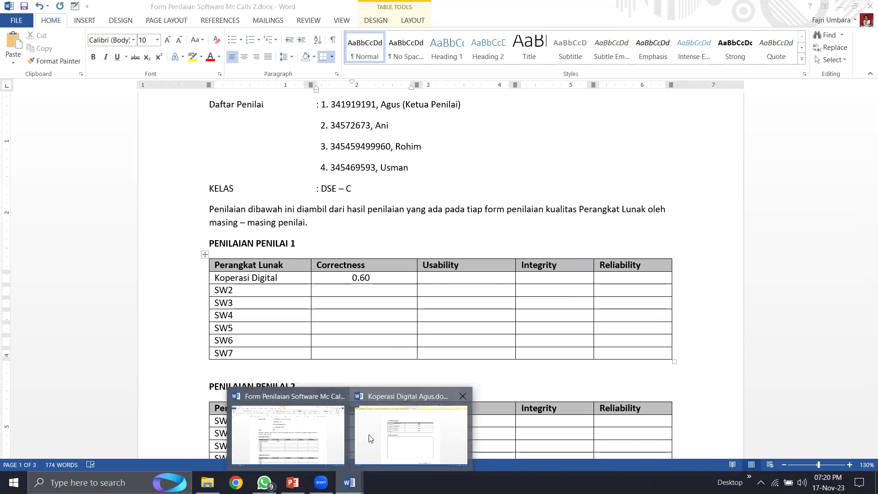
click(389, 438)
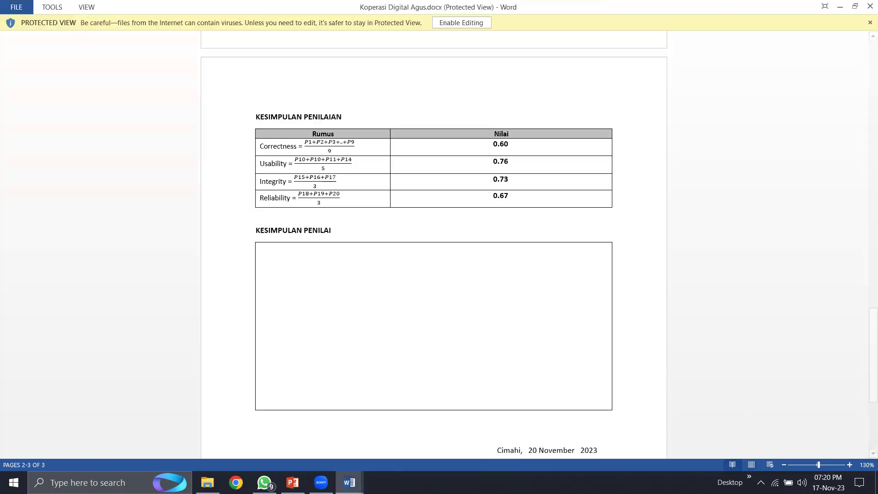
click(349, 483)
click(287, 421)
click(451, 278)
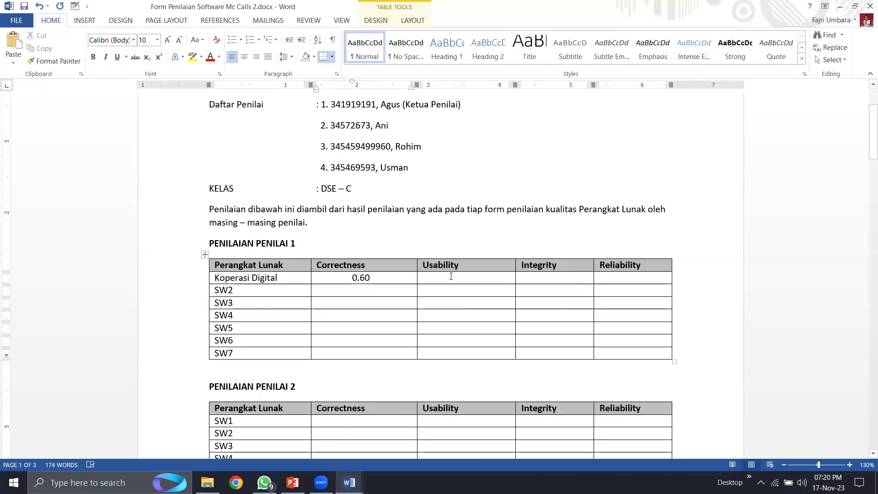
text(0)
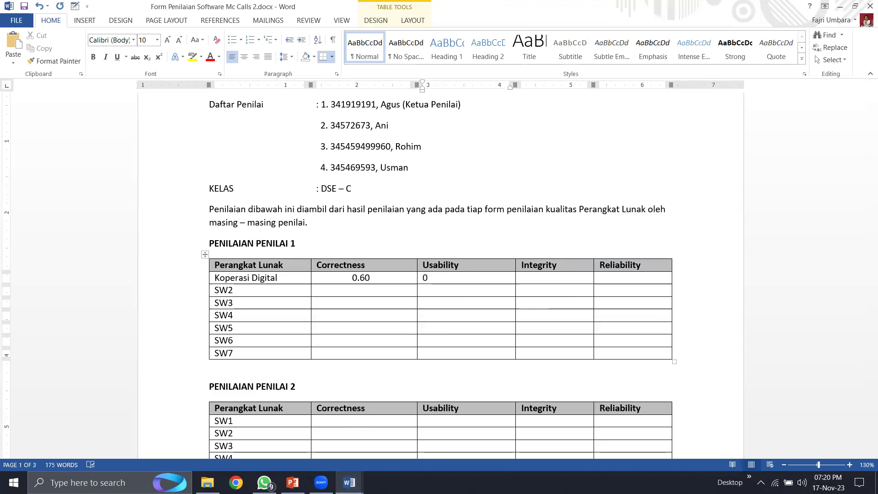
key(BackSpace)
text(0.76)
- Enter the Integrity score 0.73 from the source document into row 1
click(349, 482)
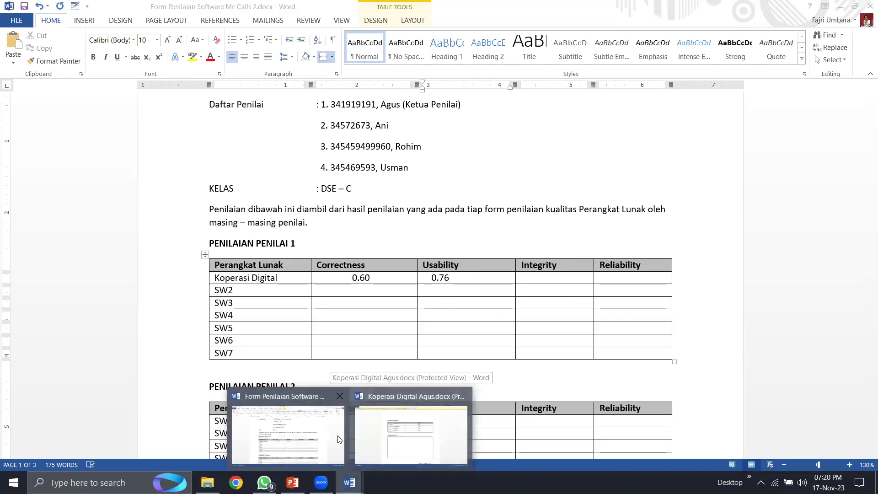
click(407, 442)
click(349, 483)
click(284, 428)
click(536, 278)
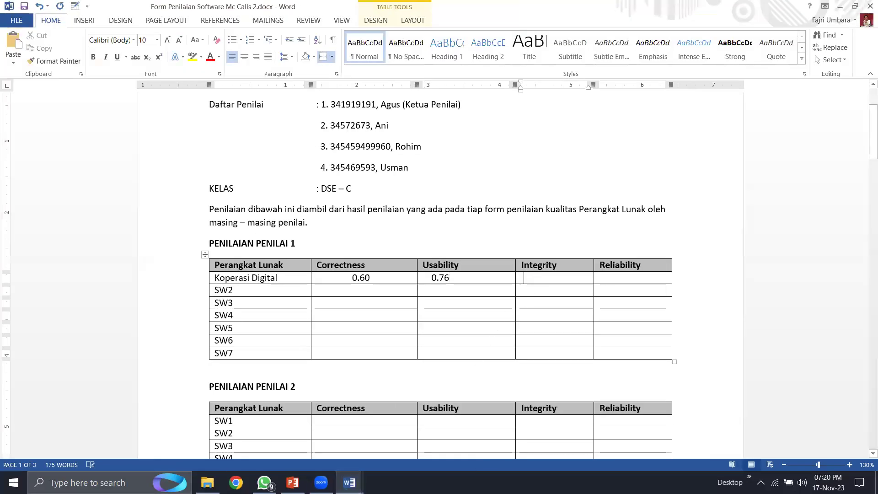
text(0.73)
- Enter the Reliability score 0.67 into row 1 and review the completed row
mouse_move(349, 482)
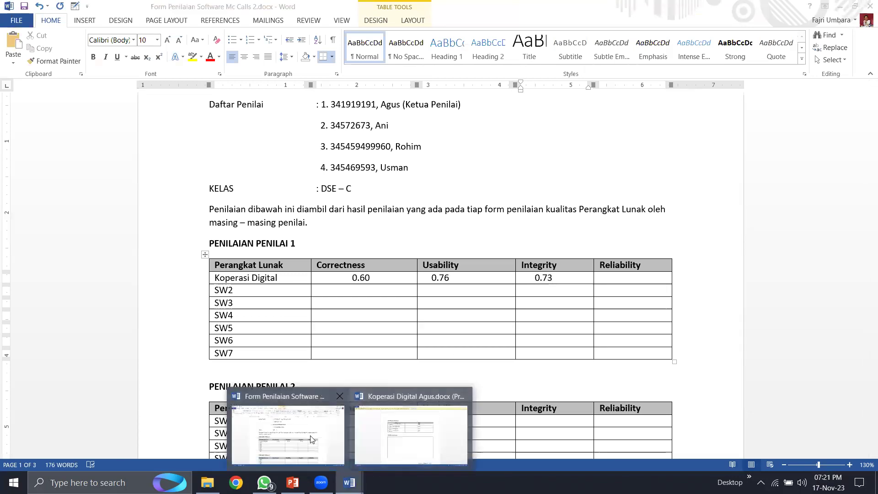
click(406, 430)
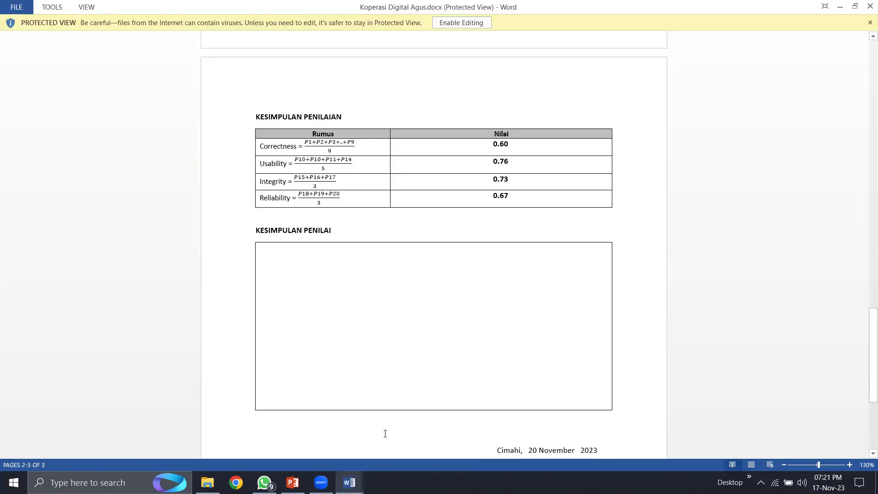
mouse_move(349, 483)
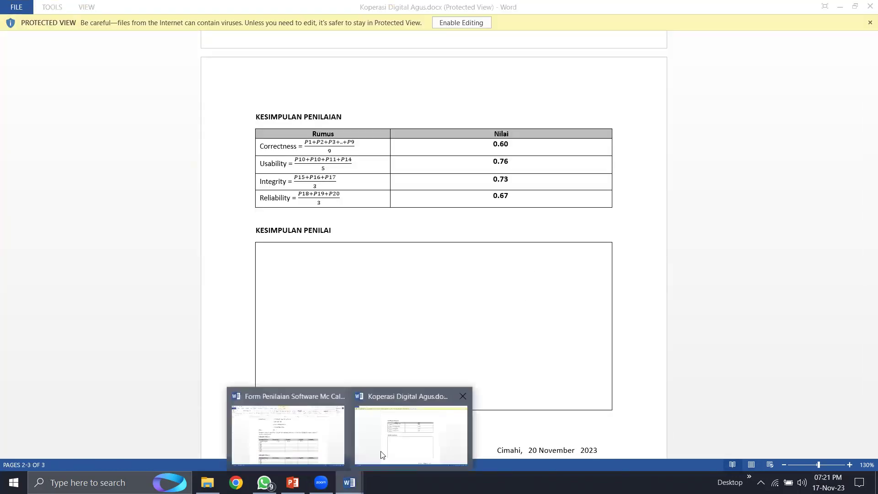
click(294, 444)
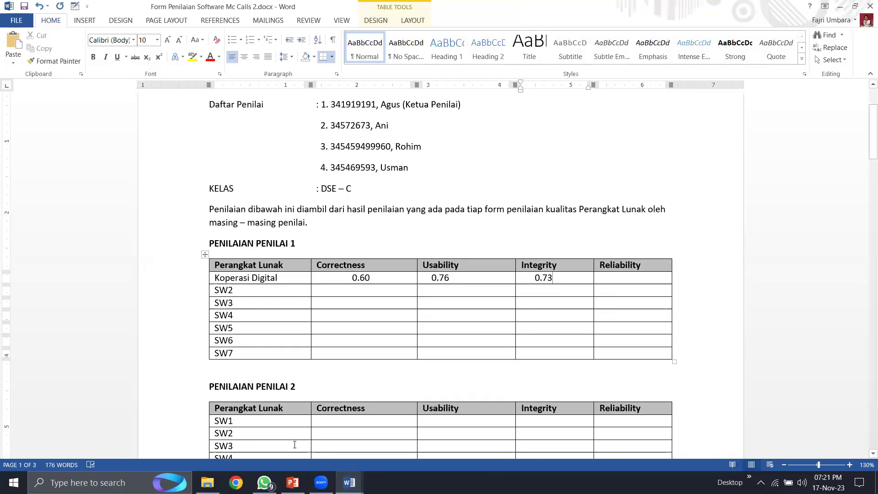
click(610, 279)
text(0.67)
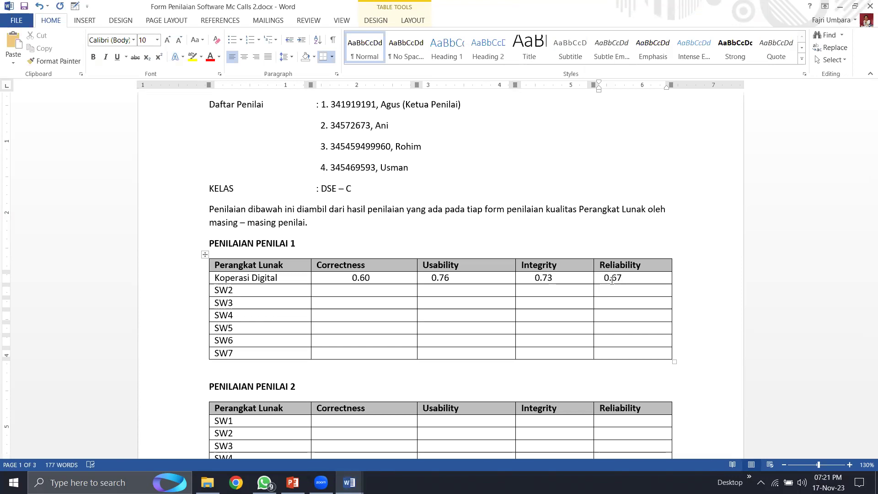
scroll(388, 318, down, 2)
scroll(388, 317, up, 4)
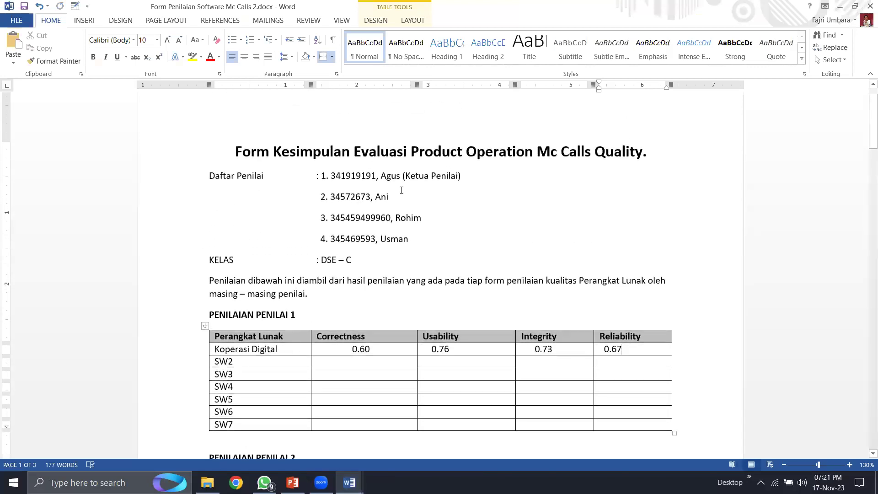
click(402, 190)
scroll(304, 278, down, 4)
click(304, 278)
- Enter Correctness 0.56 in the Penilai 2 table and 0.81 in the Penilai 3 table
click(363, 315)
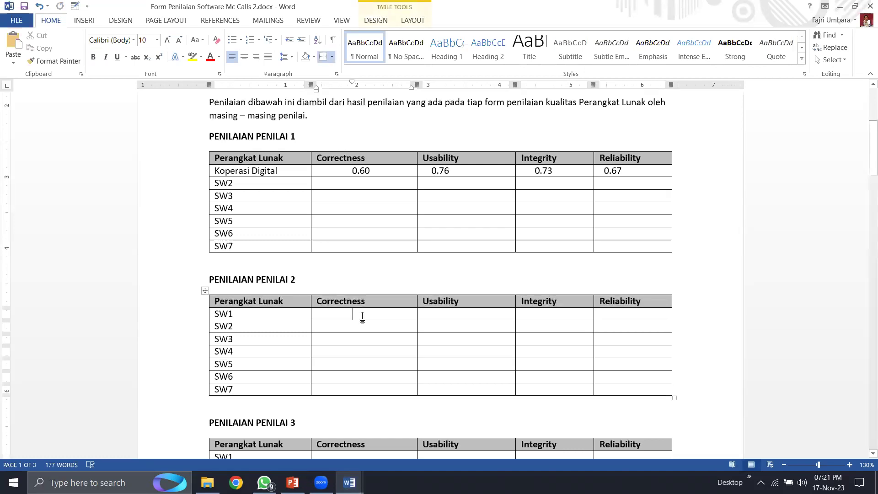
text(0.56)
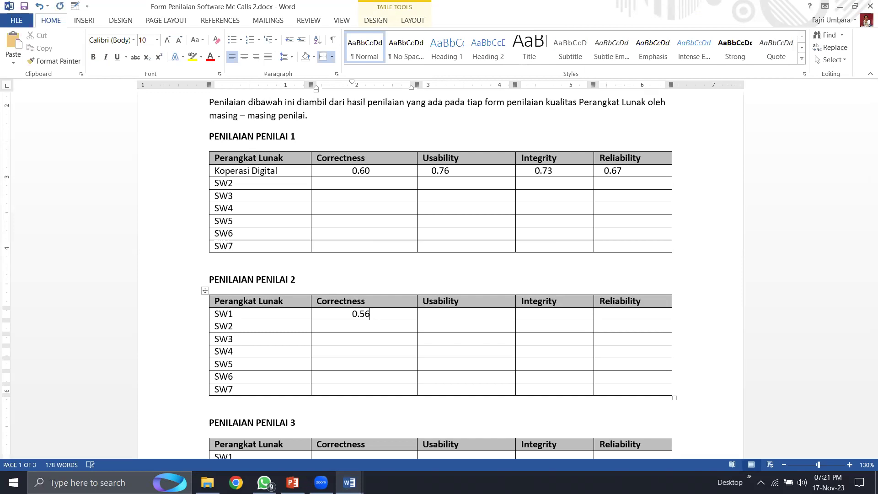
scroll(362, 313, down, 3)
click(378, 352)
scroll(377, 351, up, 8)
scroll(378, 351, down, 5)
scroll(378, 350, down, 1)
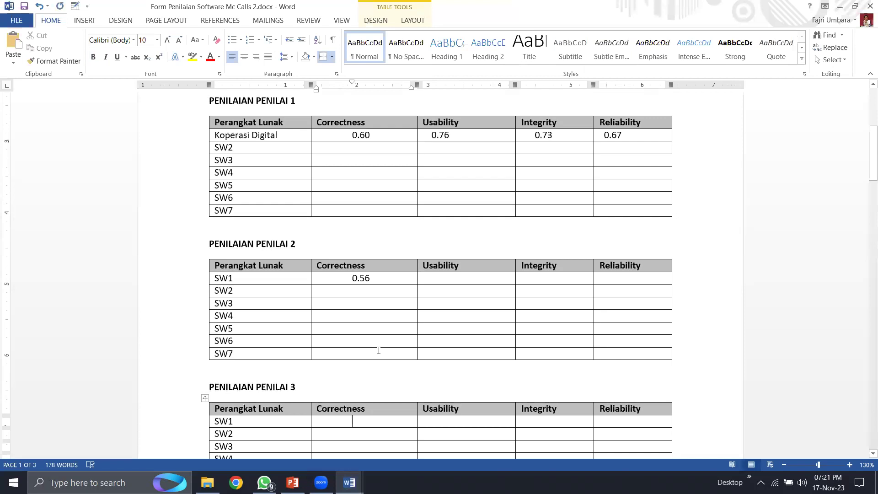
text(0.81)
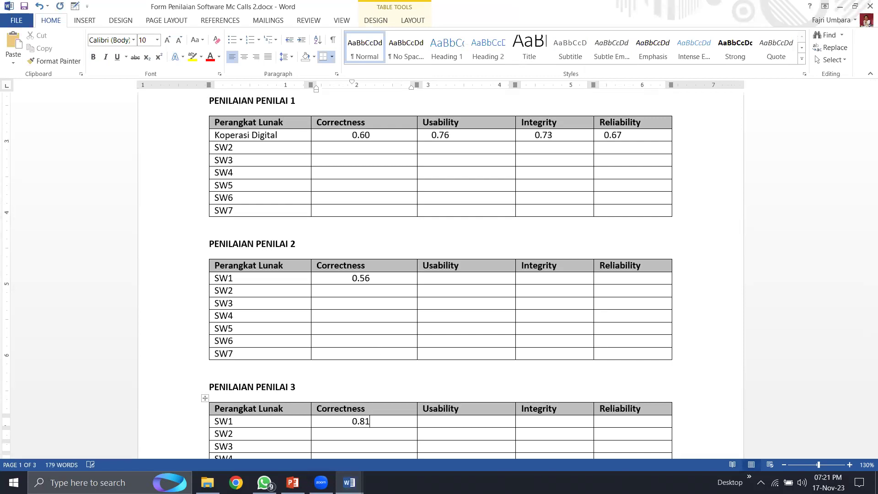
- Enter Correctness 0.72 in the Penilai 4 table, then select 'Koperasi Digital' in table 1
scroll(373, 364, down, 8)
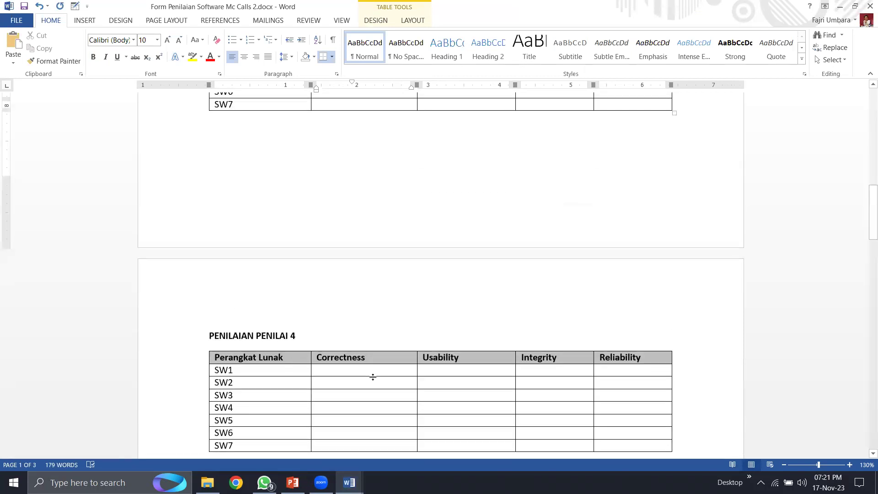
scroll(375, 377, up, 13)
scroll(374, 377, down, 5)
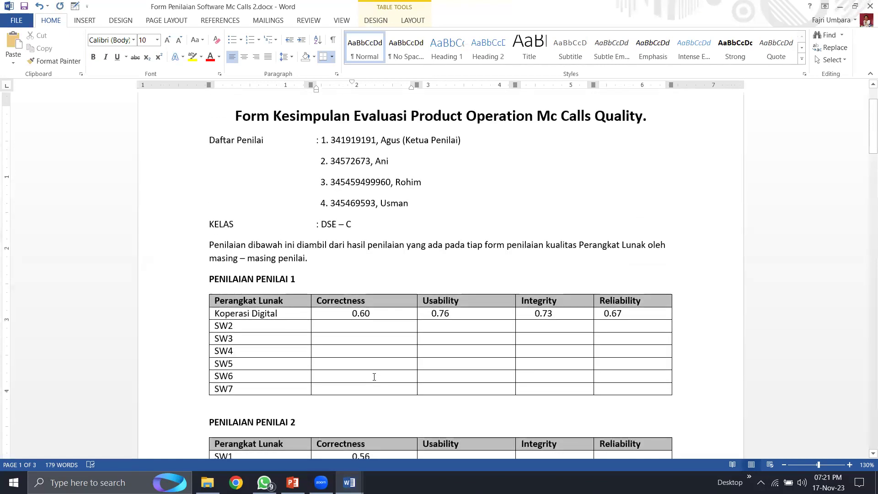
scroll(374, 377, down, 5)
click(364, 337)
text(0)
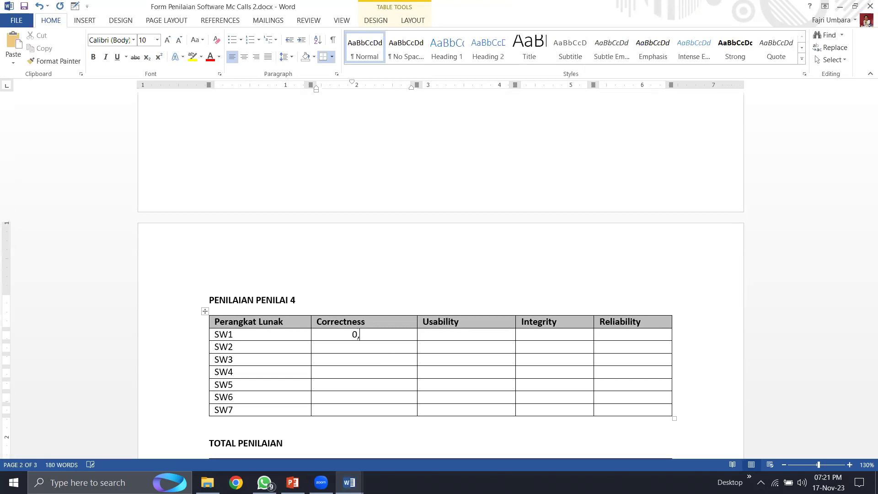
text(.72)
scroll(369, 364, down, 5)
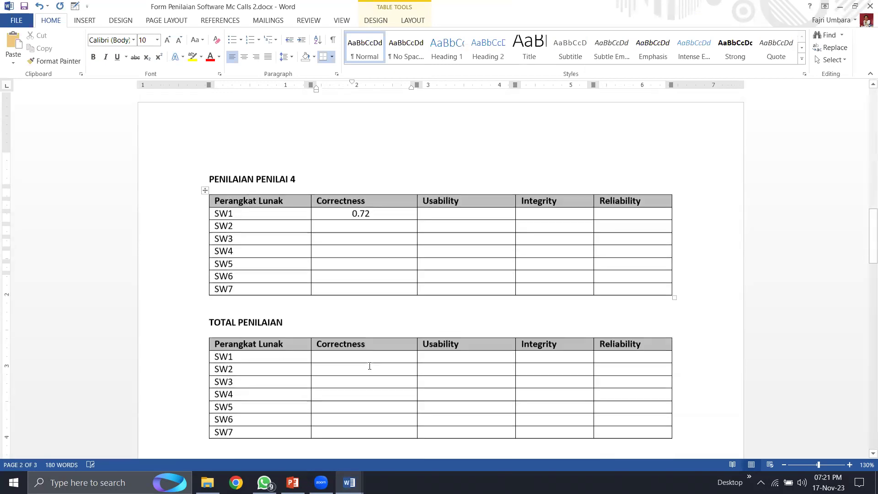
click(369, 338)
scroll(300, 364, up, 10)
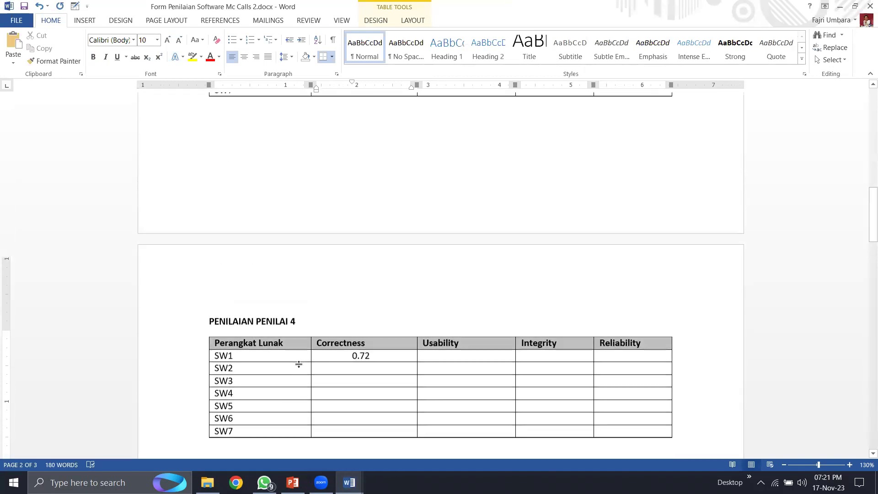
drag(278, 203, 214, 204)
key(ctrl+c)
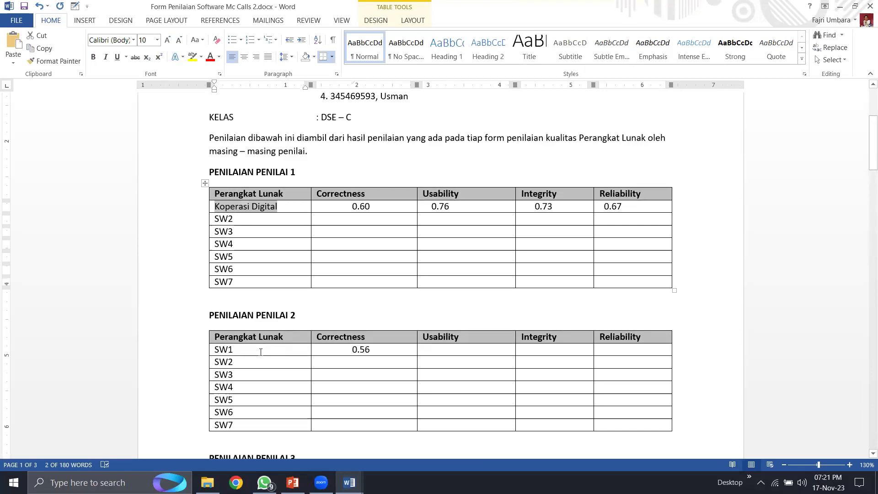
- Replace SW1 with the pasted 'Koperasi Digital' in the Penilai 2 and Penilai 3 tables
double_click(223, 349)
key(BackSpace)
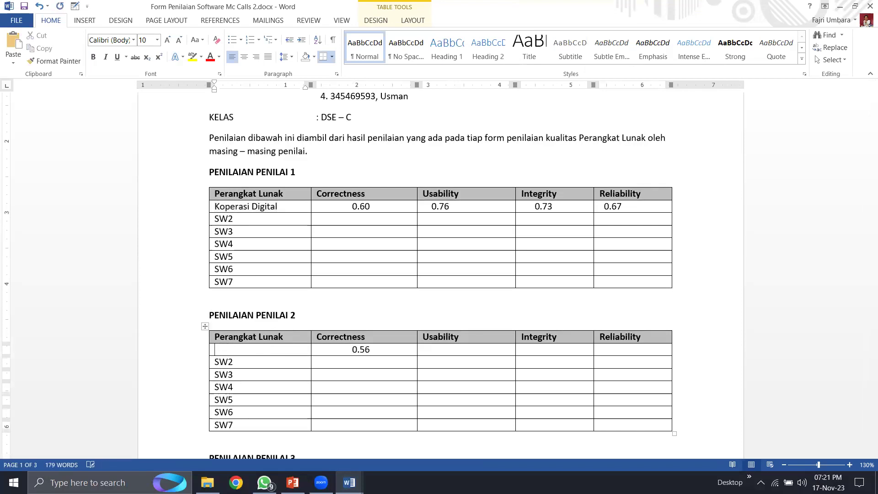
key(ctrl+v)
key(Down)
key(Down)
key(Down)
key(Down)
key(Down)
key(Down)
key(Down)
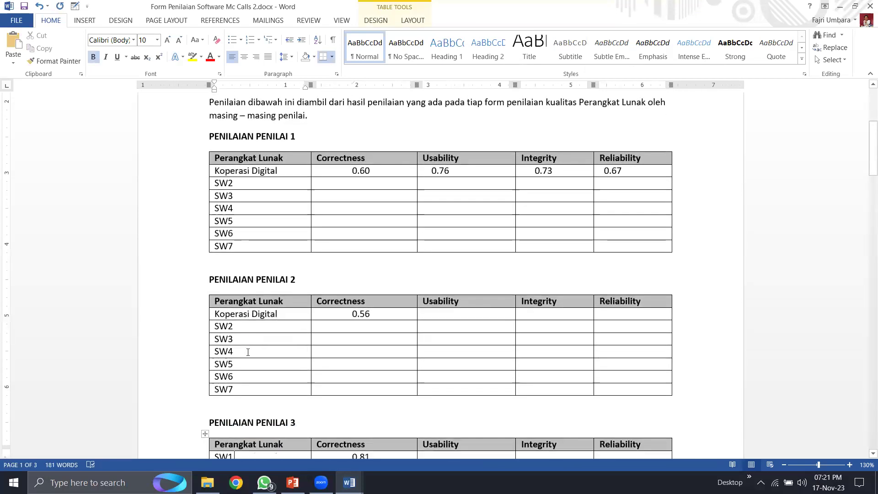
key(BackSpace)
key(BackSpace)
key(BackSpace)
key(ctrl+v)
key(Down)
key(Down)
key(Down)
key(Down)
key(Down)
key(Down)
key(Down)
key(Down)
key(Down)
key(Down)
key(Down)
key(Down)
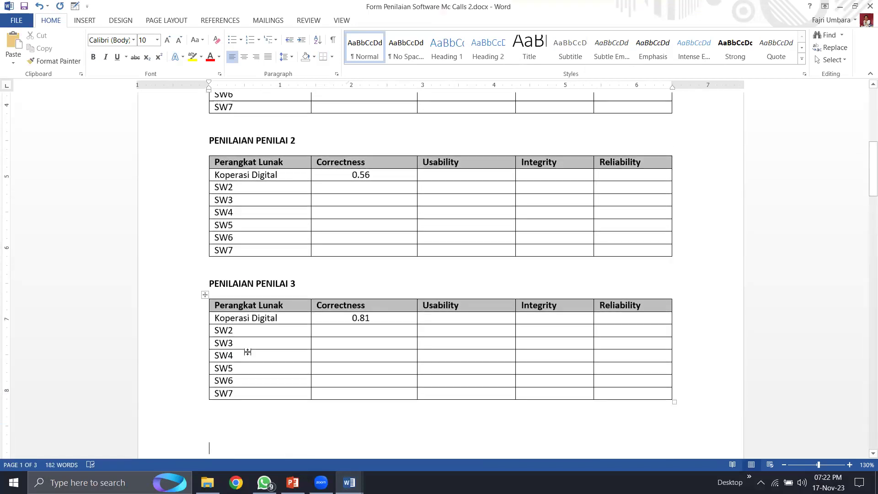
- Paste 'Koperasi Digital' over SW1 in the Penilai 4 and TOTAL PENILAIAN tables
key(Up)
key(BackSpace)
key(BackSpace)
key(BackSpace)
key(ctrl+v)
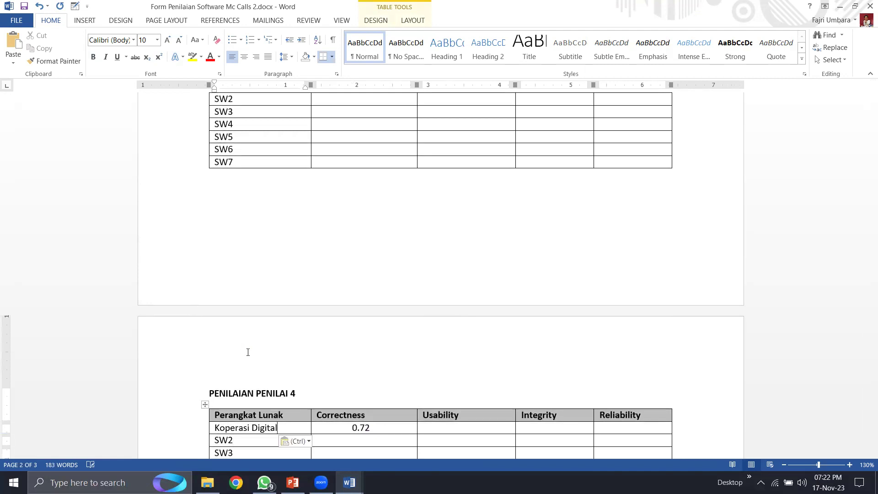
scroll(247, 359, down, 5)
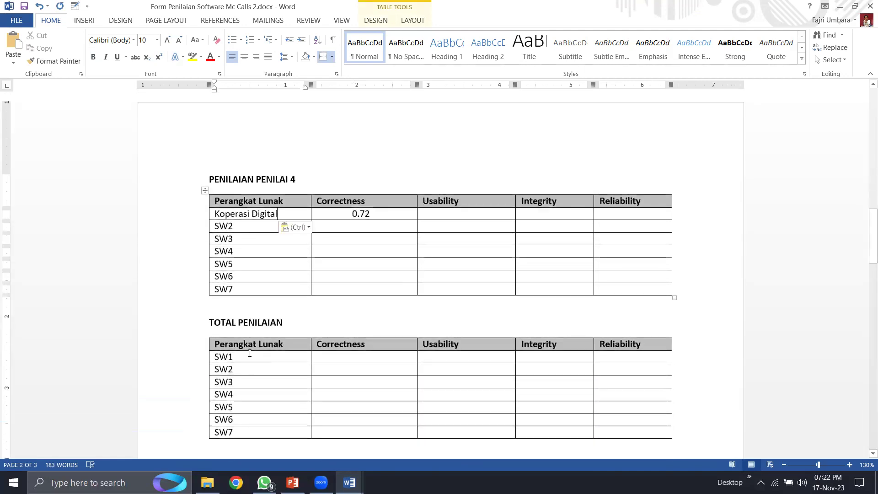
click(242, 358)
key(BackSpace)
key(BackSpace)
key(BackSpace)
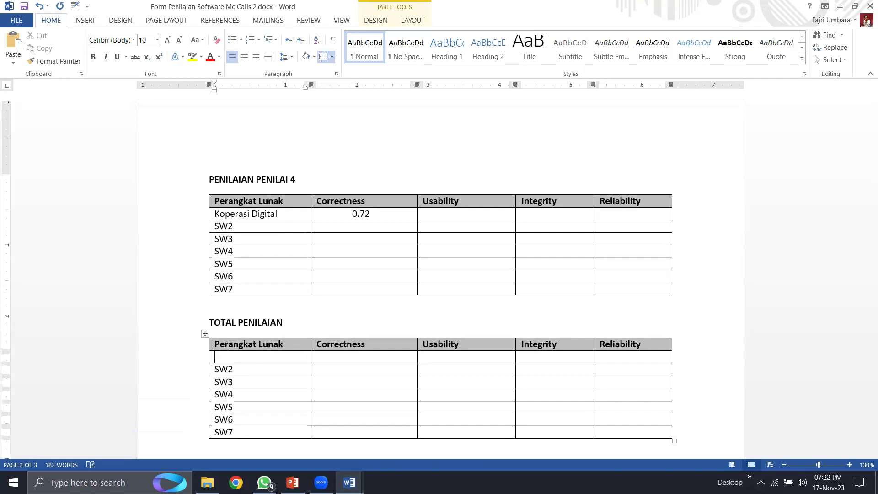
key(ctrl+v)
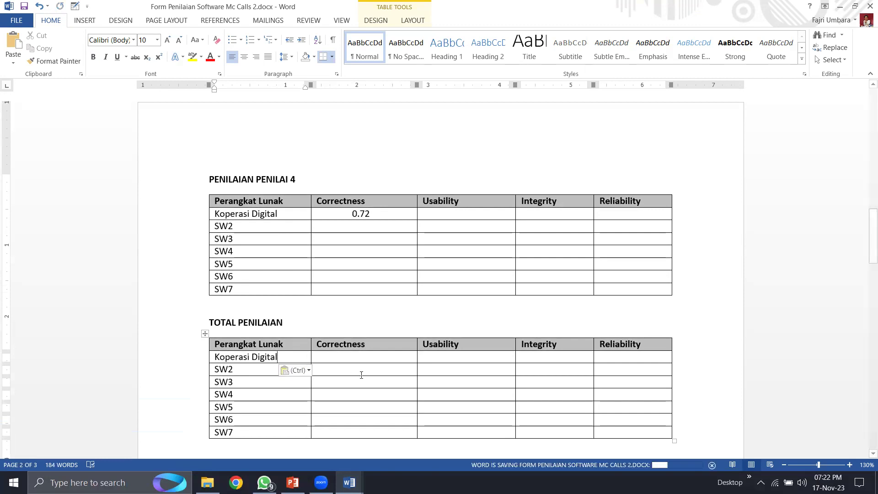
click(369, 359)
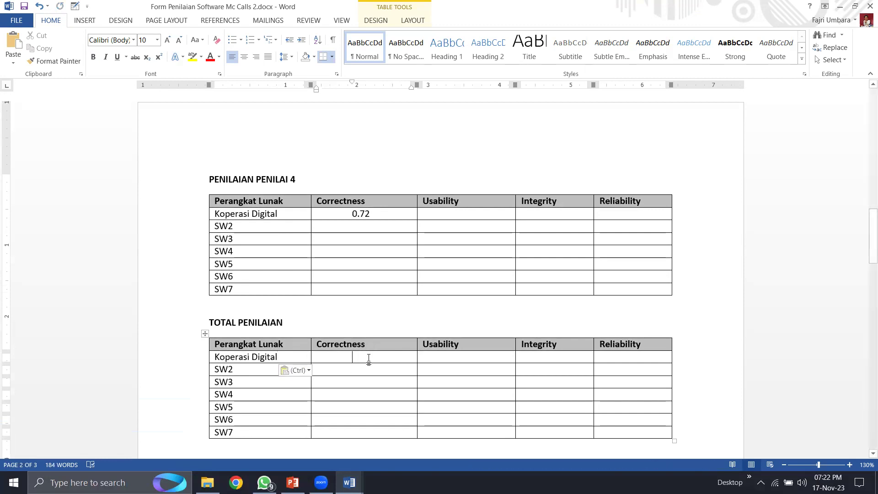
- Review the evaluators' Correctness scores (0.60, 0.56, 0.81, 0.72) and enter 0.67 as the total
scroll(369, 359, up, 10)
scroll(369, 357, up, 8)
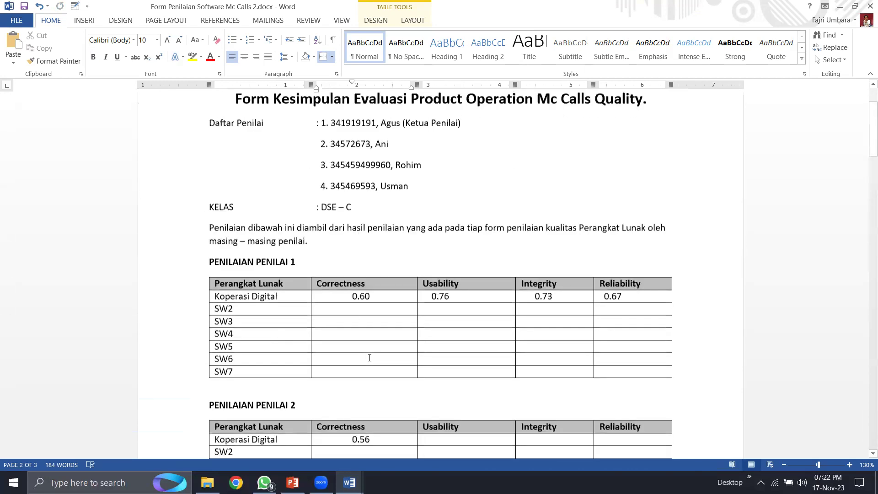
scroll(370, 201, down, 3)
click(370, 198)
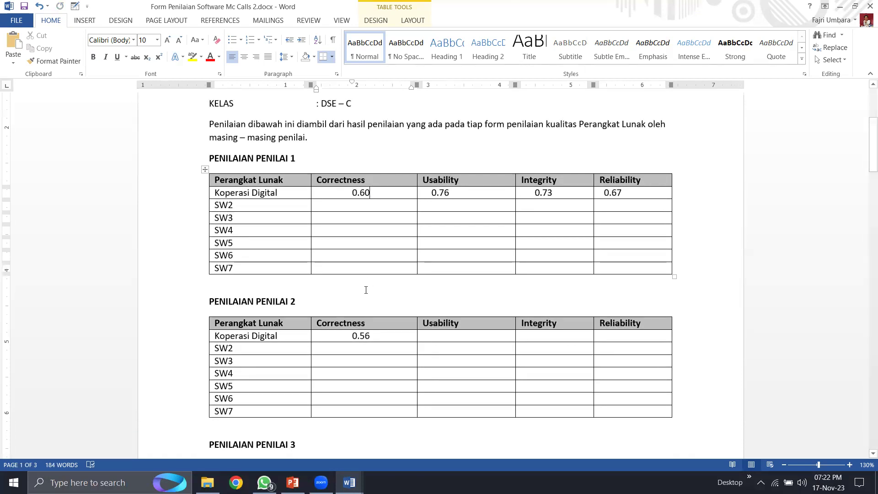
scroll(350, 272, down, 3)
click(381, 228)
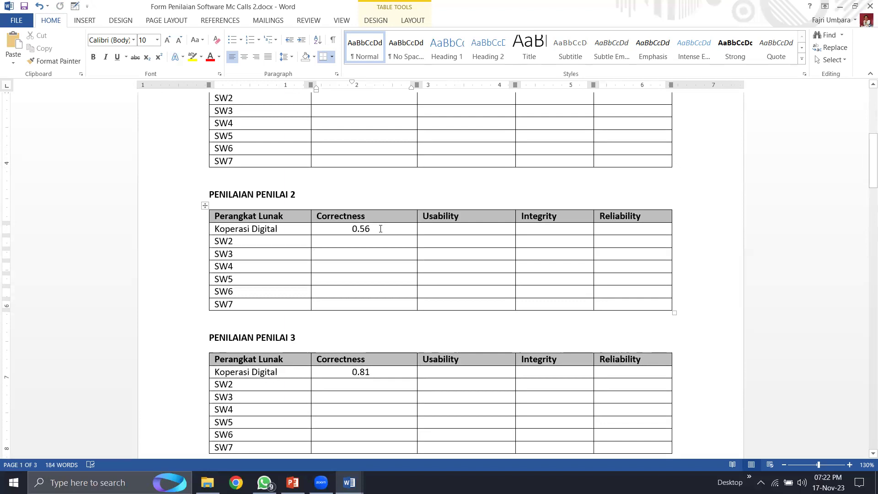
scroll(341, 316, down, 3)
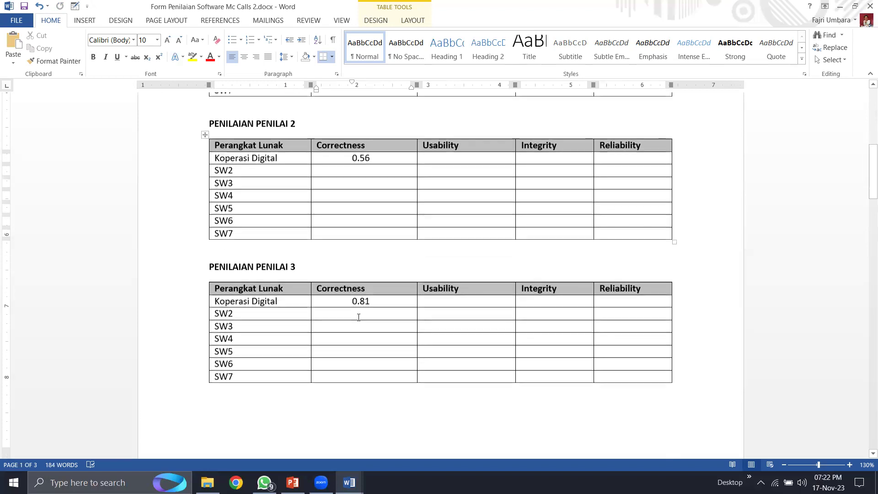
click(377, 304)
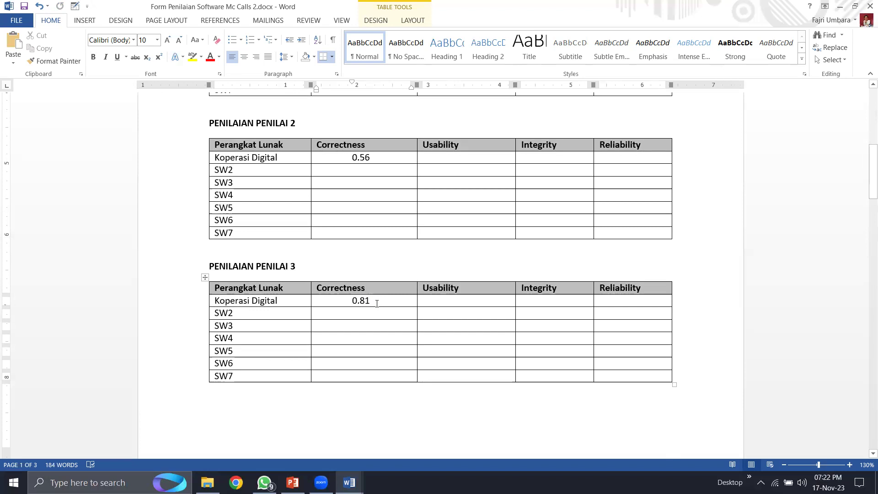
scroll(377, 303, down, 15)
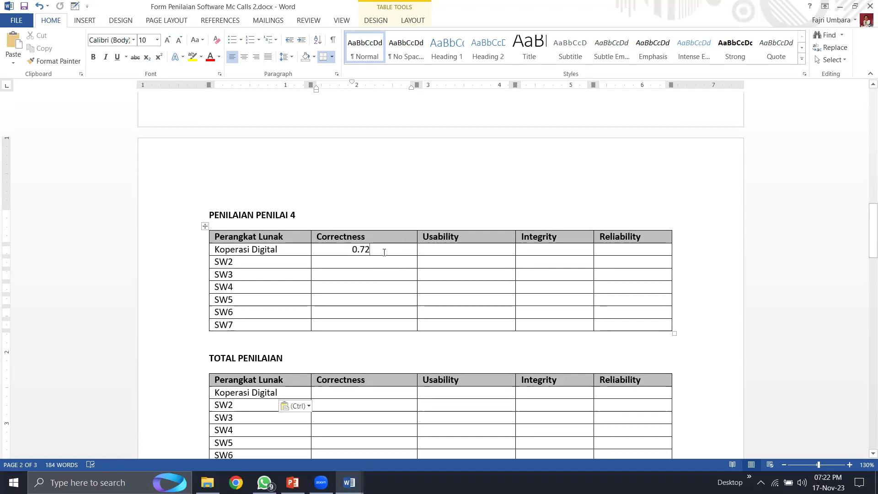
scroll(384, 252, down, 3)
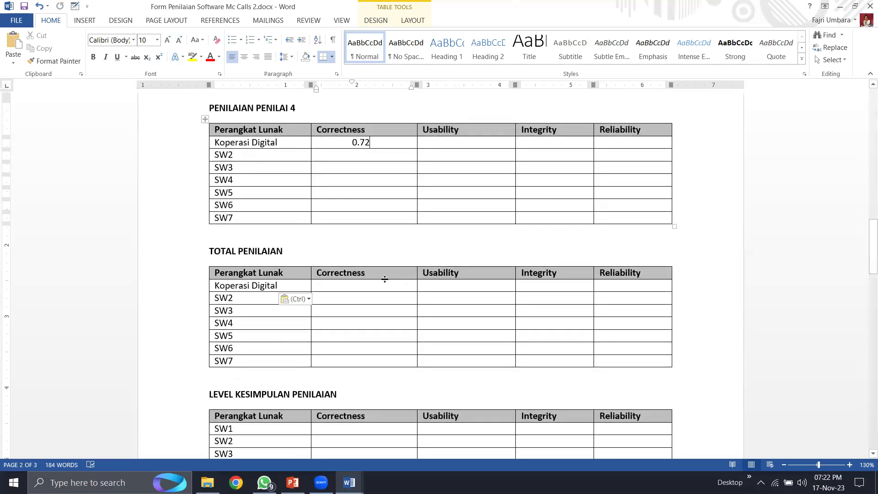
click(382, 285)
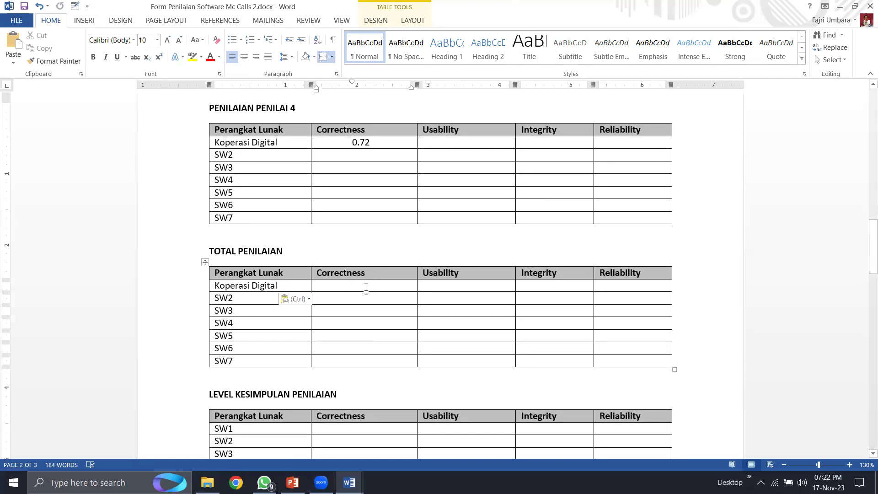
text(0.67)
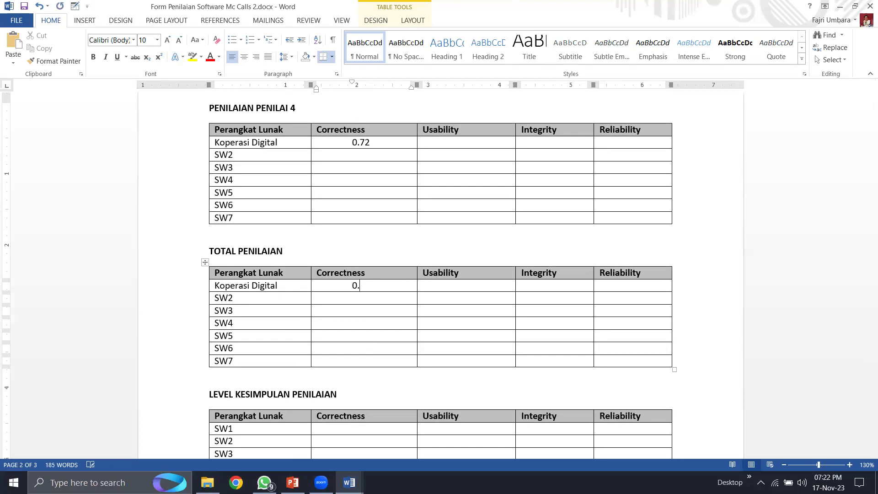
- Recheck the 0.67 Correctness average in the Koperasi Digital total row
click(471, 284)
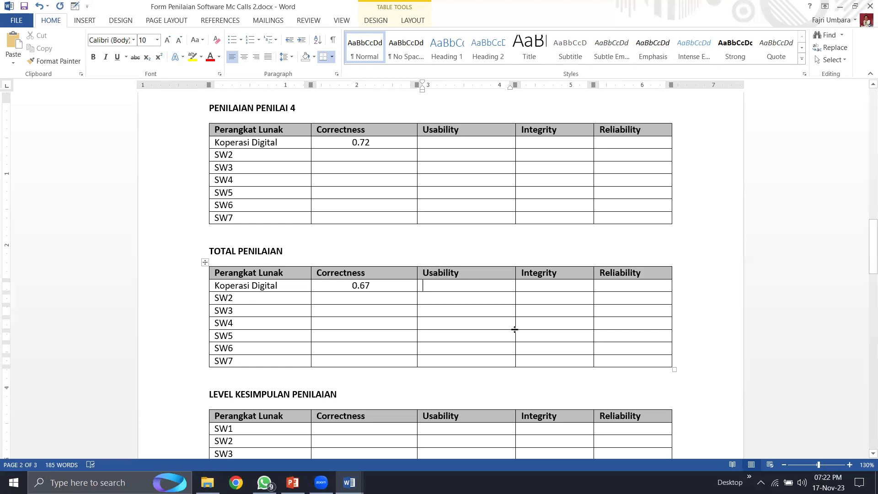
scroll(313, 297, down, 3)
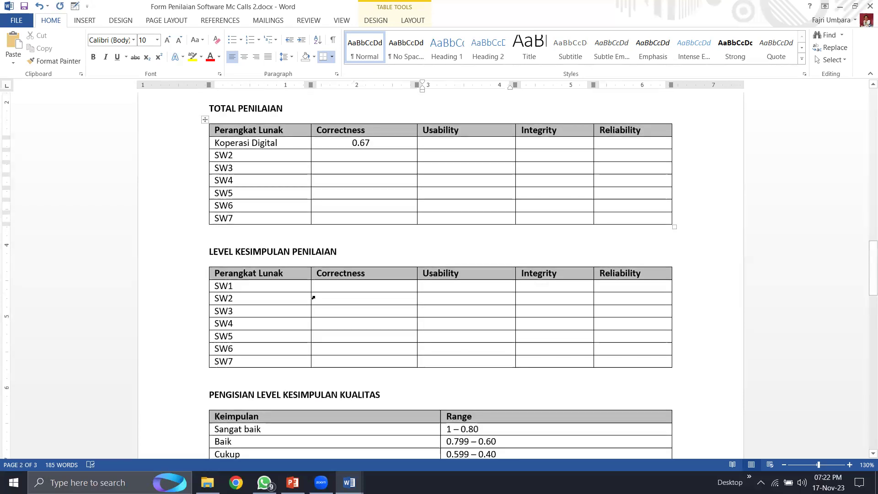
scroll(352, 299, down, 1)
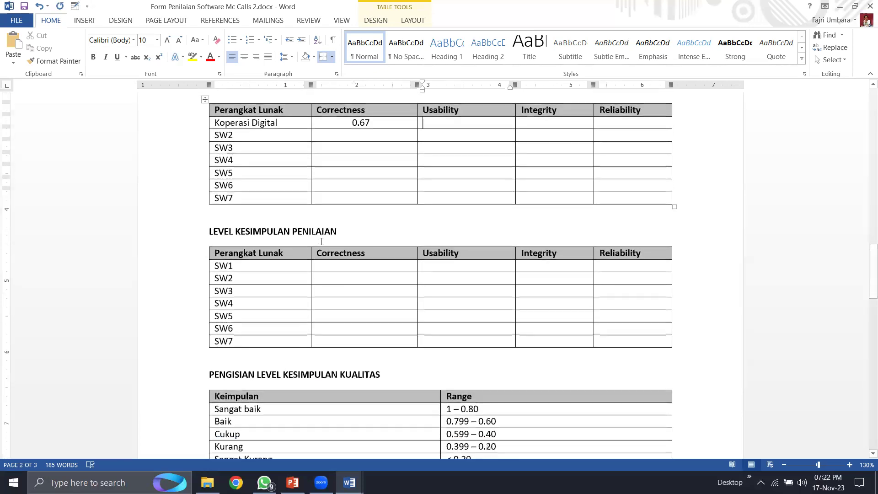
scroll(350, 263, down, 1)
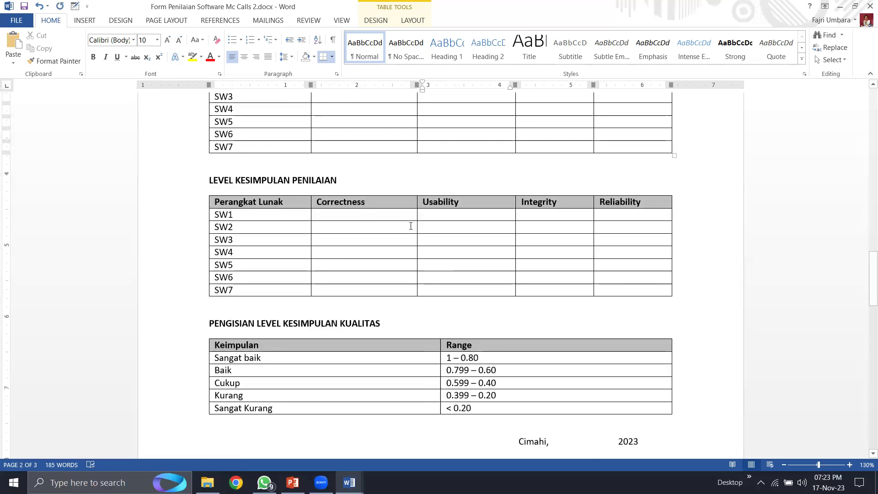
scroll(490, 362, up, 2)
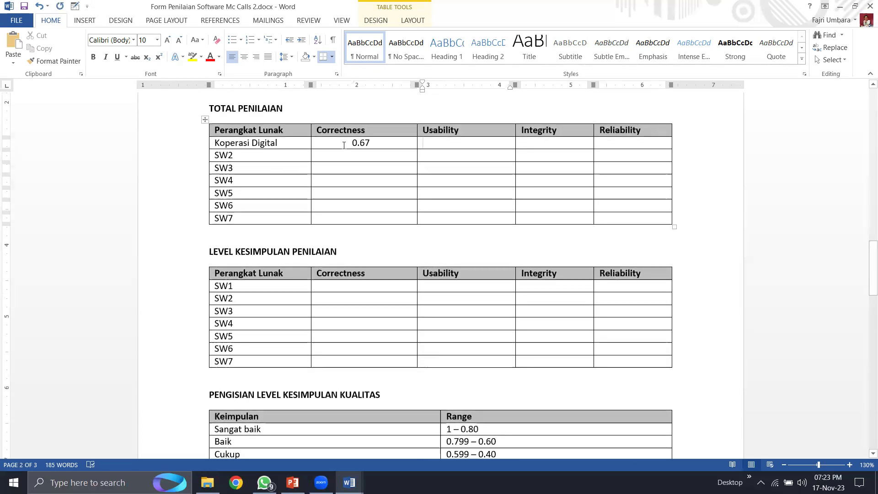
click(290, 144)
click(386, 145)
scroll(386, 201, down, 4)
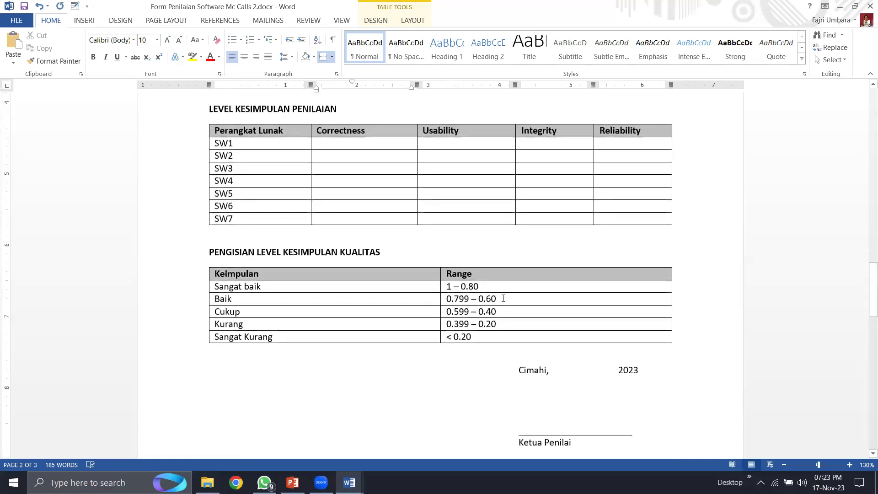
- Rate SW1's Correctness as 'Baik' in the level table and place the caret after 'Cimahi,'
click(365, 144)
text(Baik)
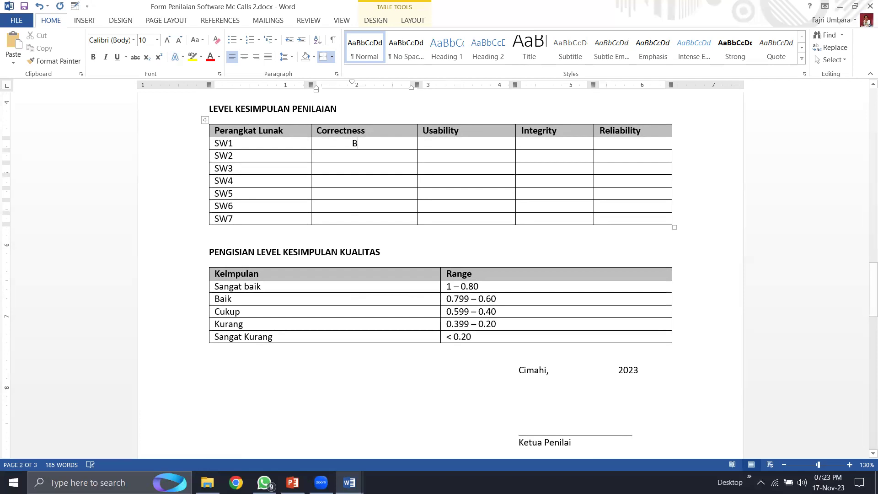
click(486, 143)
click(704, 255)
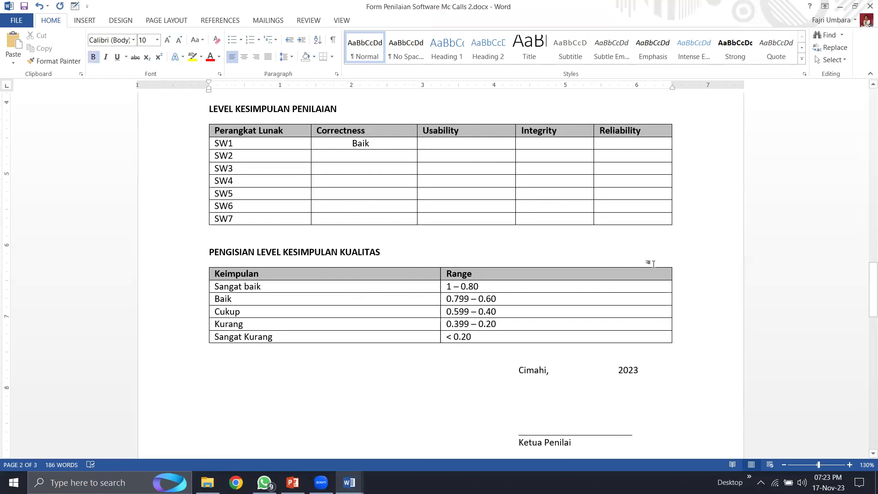
scroll(594, 266, down, 3)
click(567, 261)
click(562, 272)
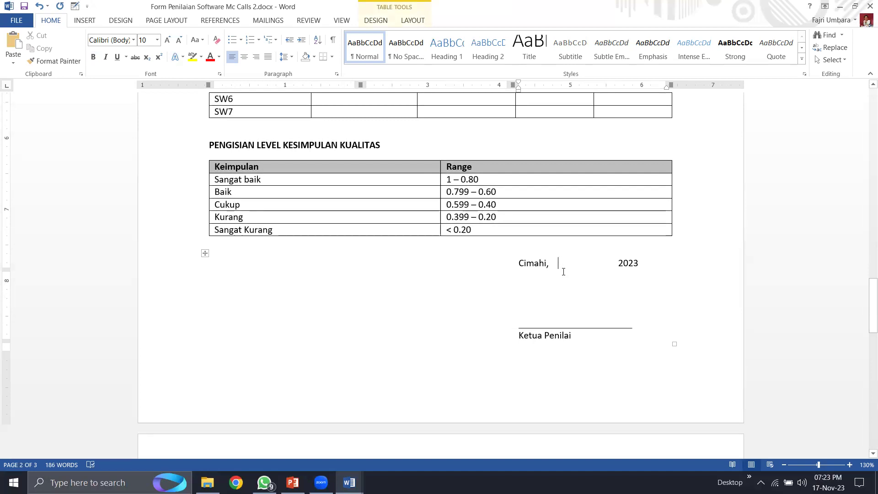
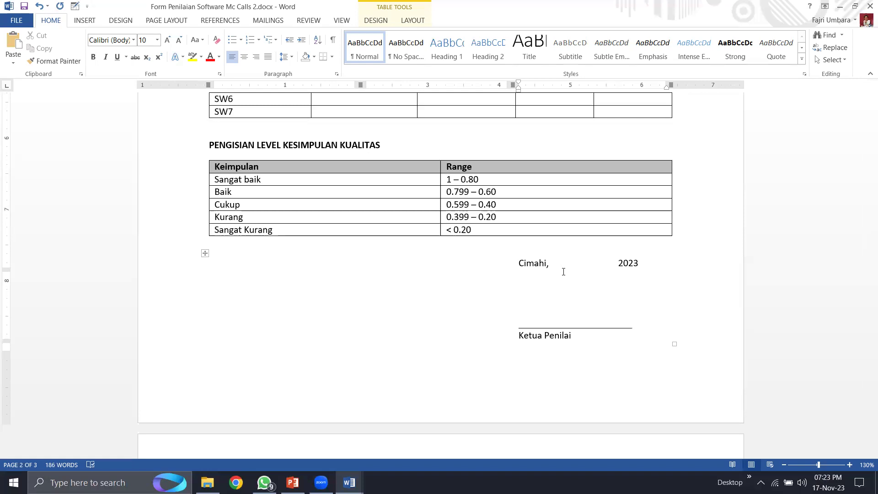
- Date the signature block 'Cimahi, 5 Desember', add the assessor's name, and remove the extra blank line
text(5 Desember)
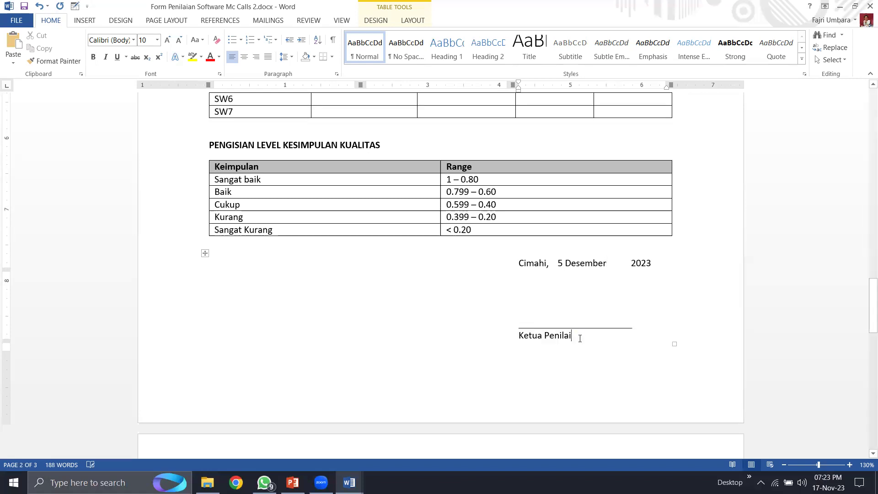
text(, Agus)
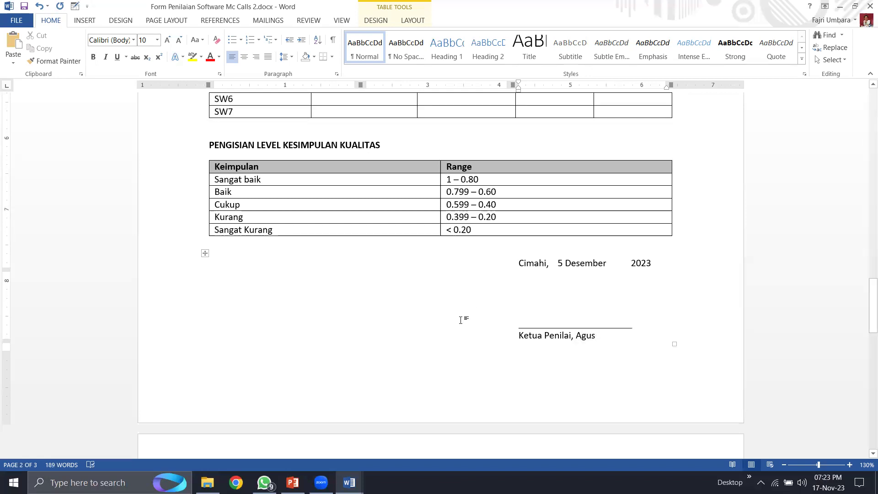
scroll(460, 319, down, 2)
click(568, 217)
key(Delete)
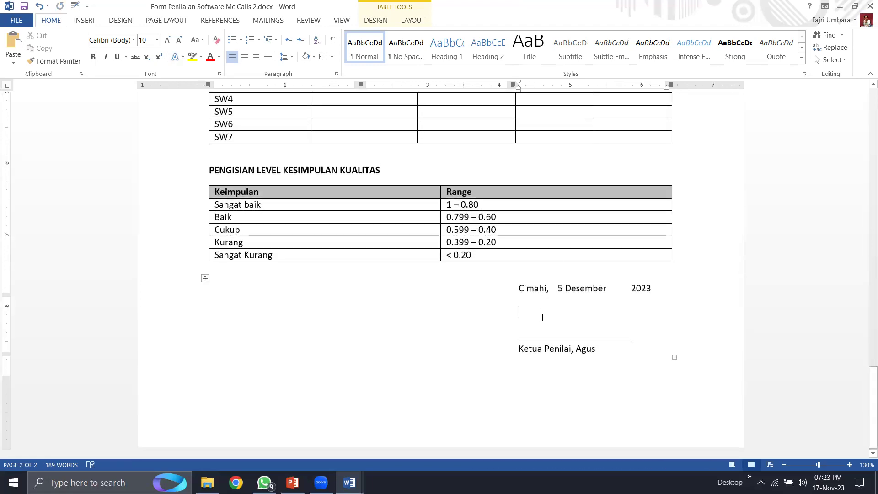
- Replace SW1 in the conclusion table with 'Koperasi Digital' copied from the Penilai 4 table
scroll(474, 321, up, 5)
scroll(313, 270, up, 5)
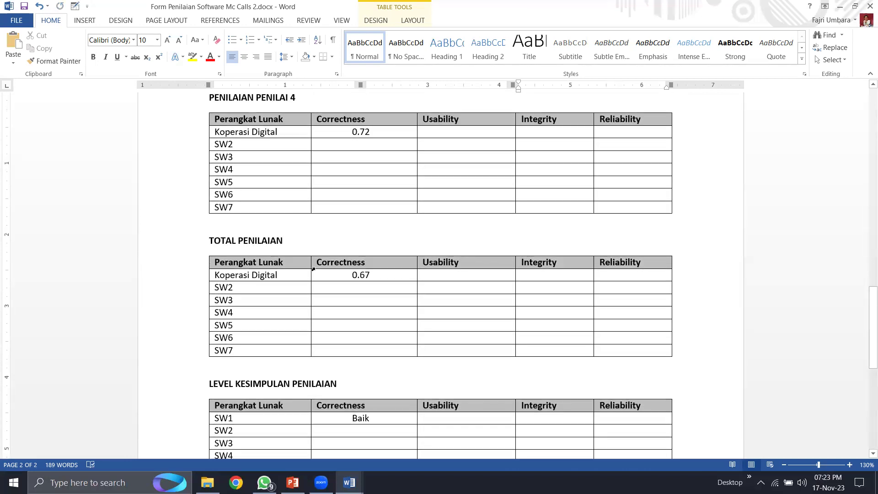
drag(291, 131, 213, 131)
key(ctrl+c)
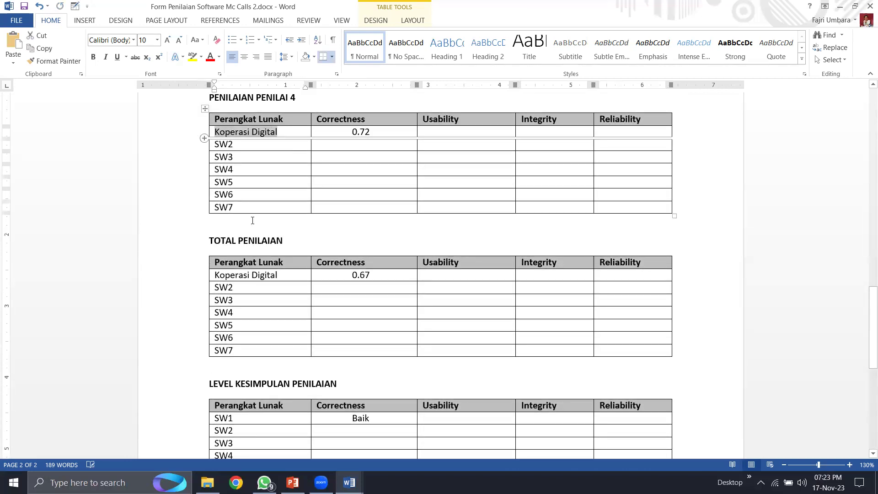
scroll(271, 289, down, 4)
click(246, 276)
key(BackSpace)
key(BackSpace)
key(BackSpace)
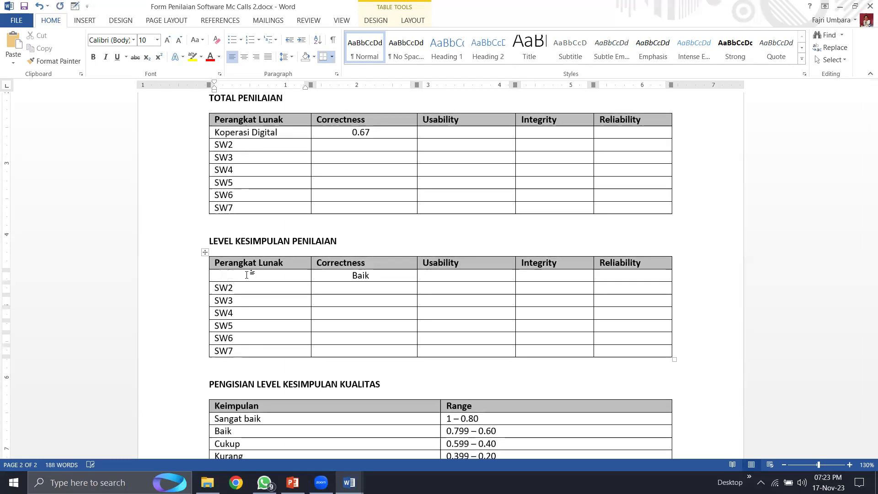
key(ctrl+v)
- Check the 0.67 Correctness total and the Baik conclusion, then close the form
scroll(265, 265, down, 5)
scroll(263, 247, up, 2)
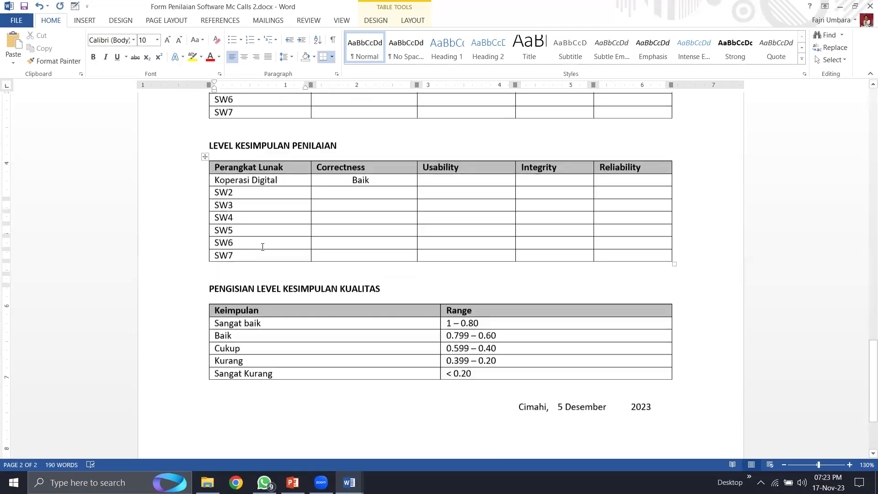
scroll(263, 247, up, 1)
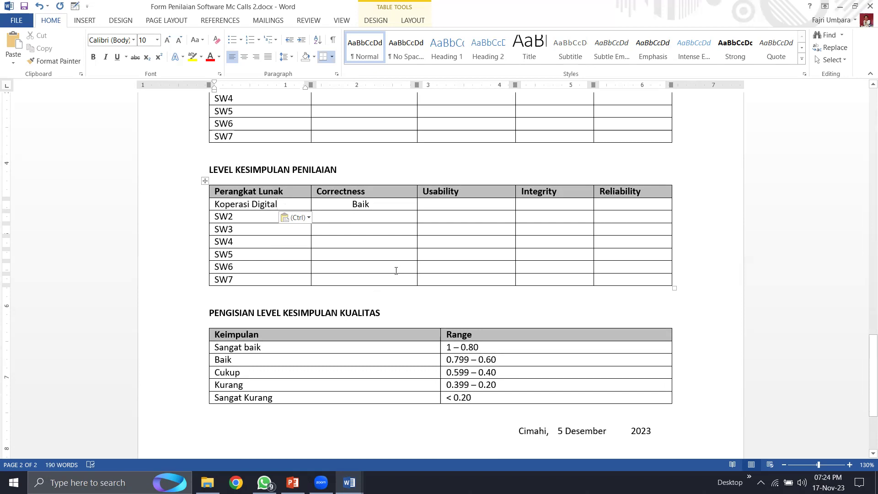
scroll(394, 250, up, 3)
click(370, 170)
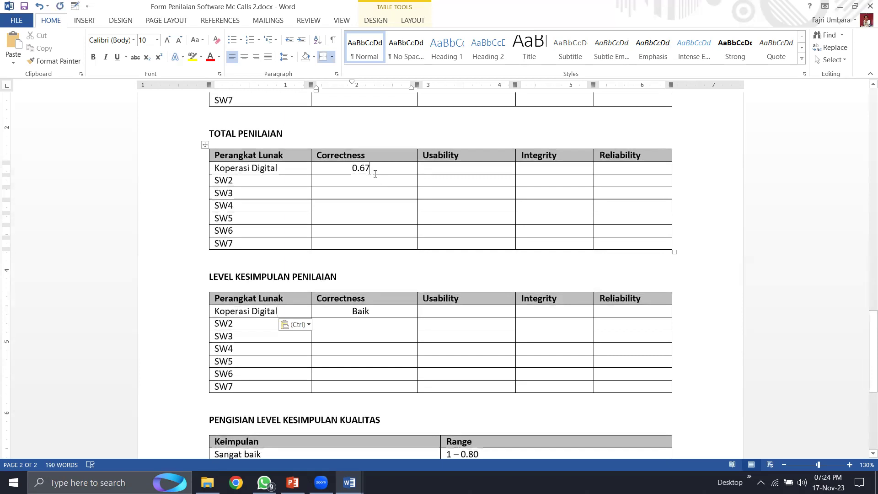
scroll(376, 292, down, 2)
click(372, 239)
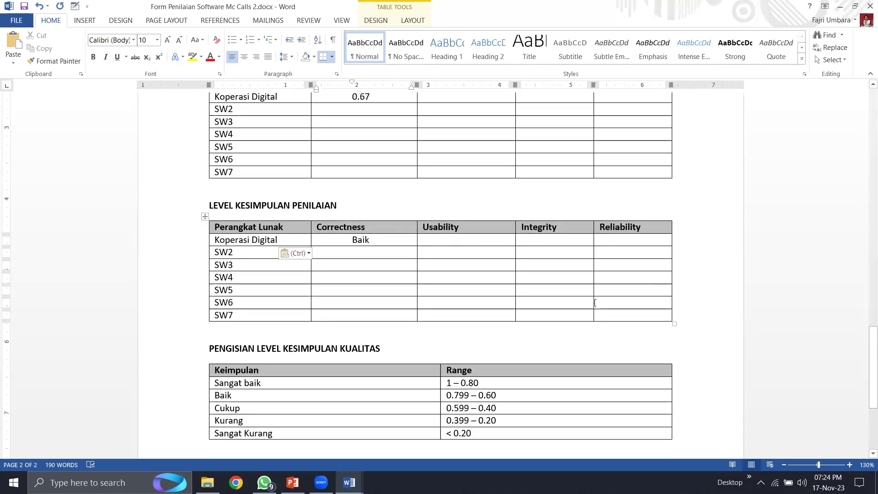
scroll(393, 362, down, 5)
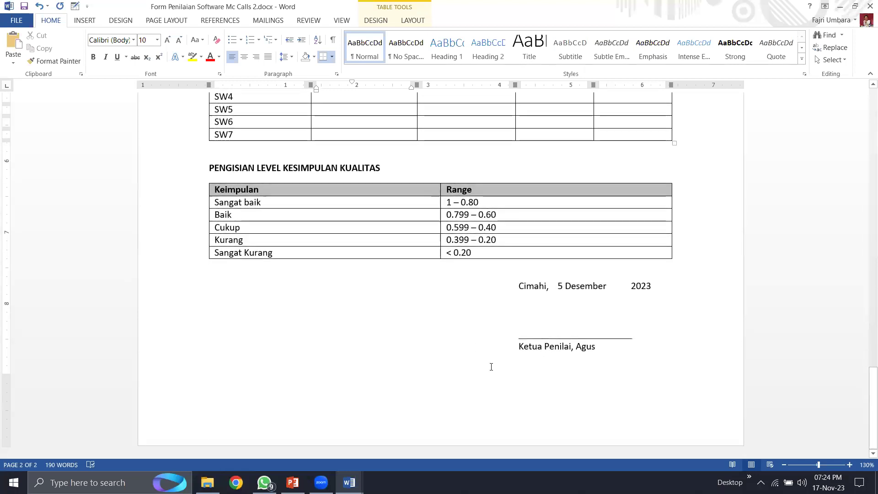
click(711, 266)
click(869, 7)
- Save and close the Word documents, then duplicate Form Penilaian Software Mc Calls 2.docx
click(405, 263)
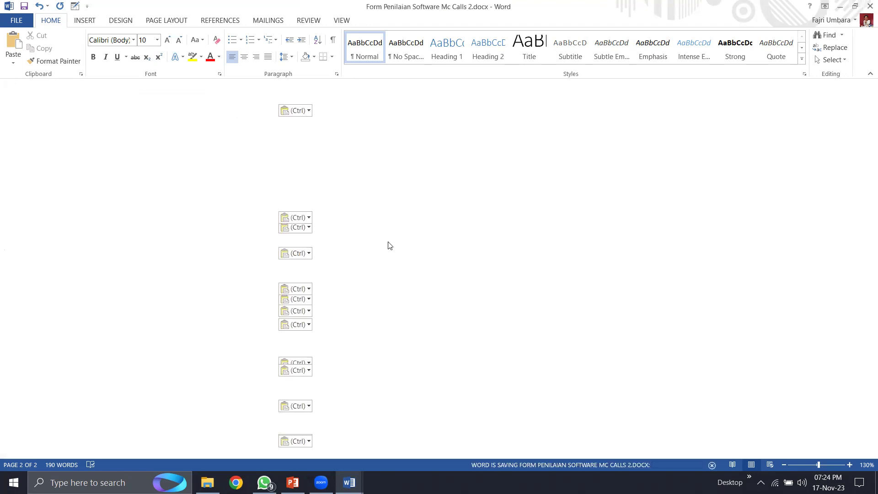
click(870, 6)
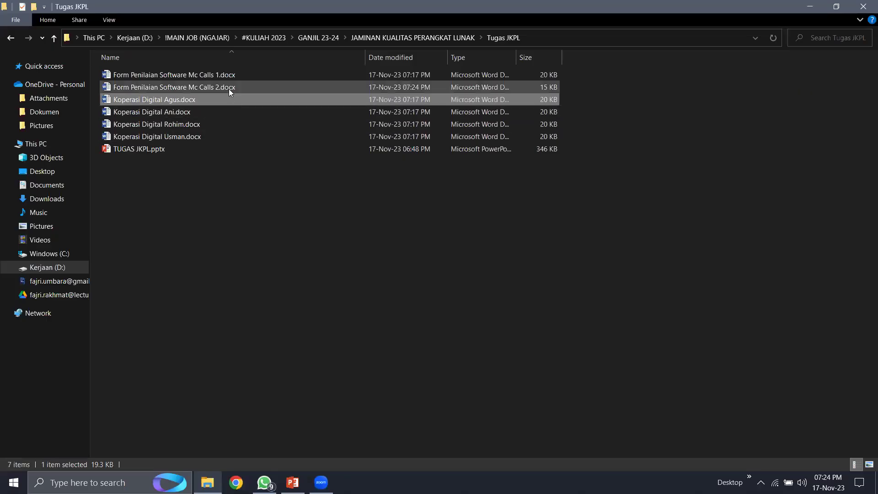
click(229, 89)
key(ctrl+c)
key(ctrl+v)
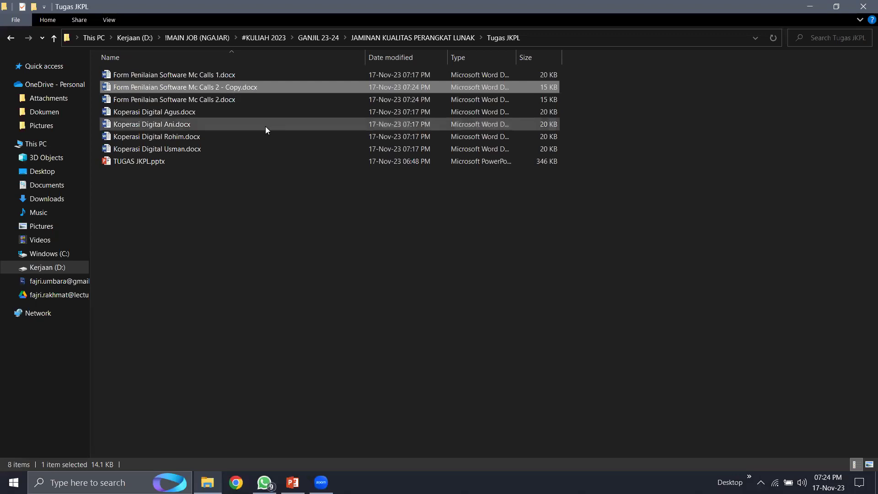
- Rename the copy to 'Kesimpulan Laporan Penilaian Aplikasi KP.docx'
right_click(246, 84)
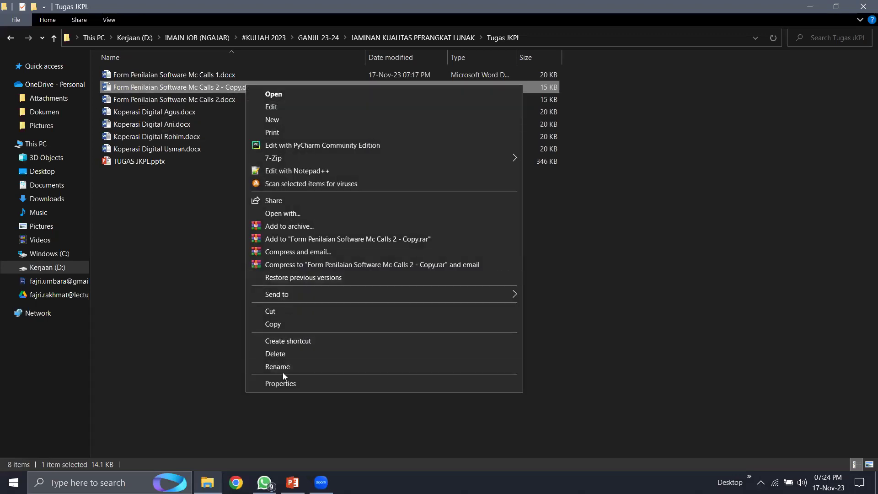
click(283, 372)
text(Kesimpulan)
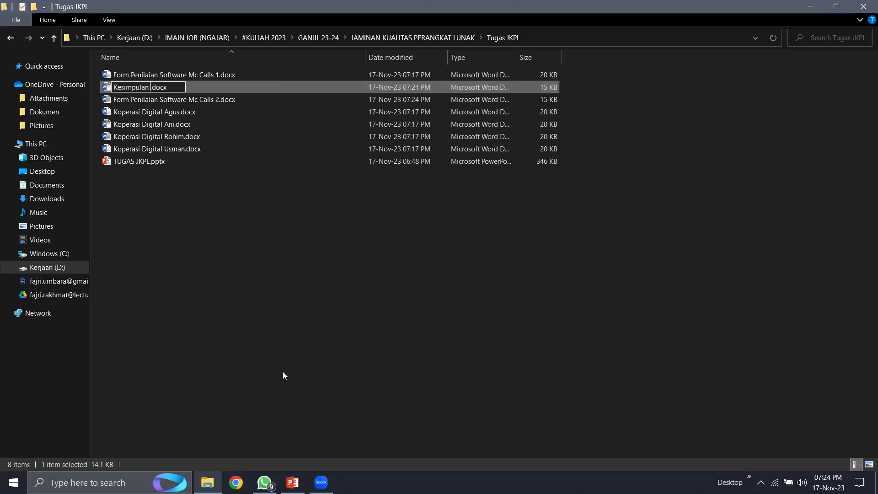
text( Koperasi Digital)
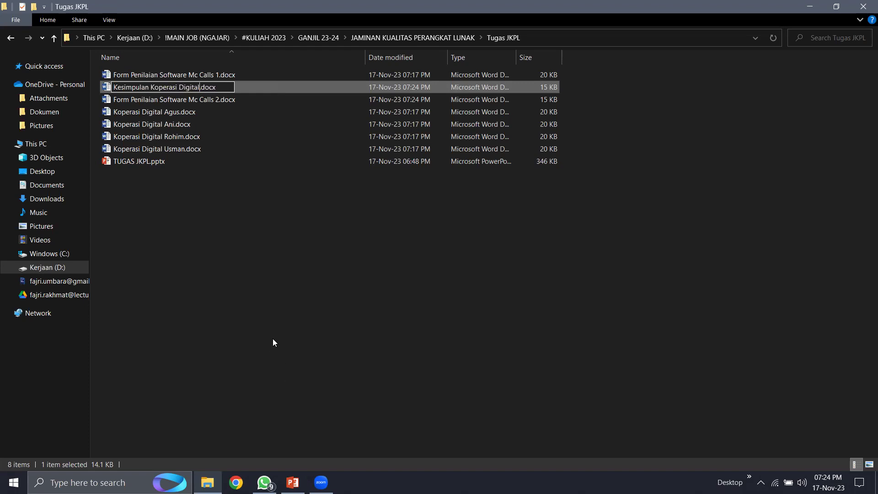
key(BackSpace)
key(BackSpace)
key(BackSpace)
key(BackSpace)
key(BackSpace)
key(BackSpace)
key(BackSpace)
key(BackSpace)
key(BackSpace)
key(BackSpace)
key(BackSpace)
key(BackSpace)
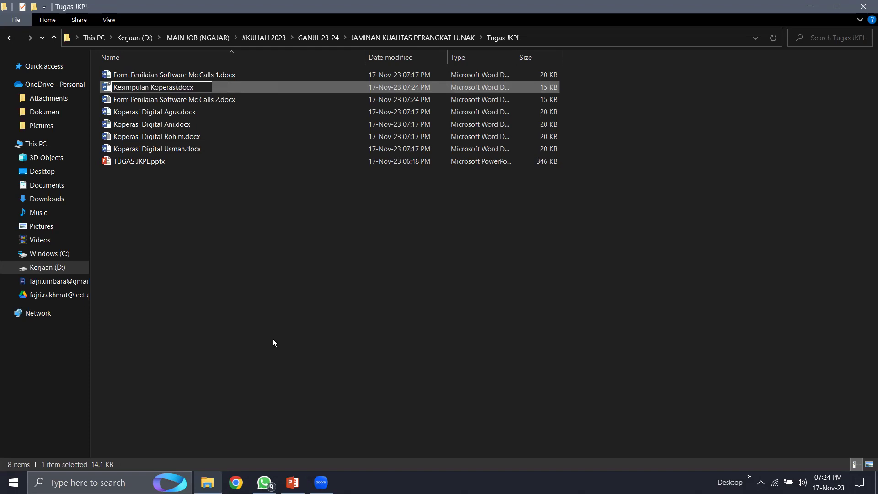
key(BackSpace)
key(BackSpace)
key(BackSpace)
key(BackSpace)
text(Laporan Penilaian )
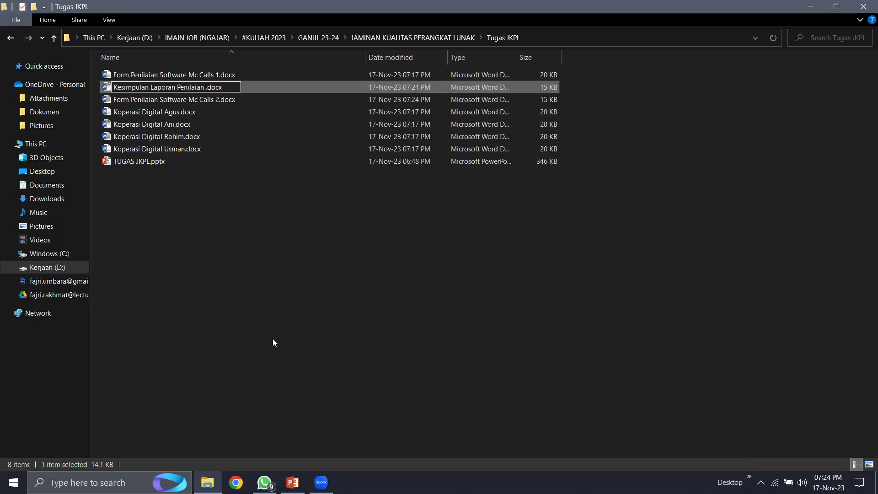
text(Aplikasi KP)
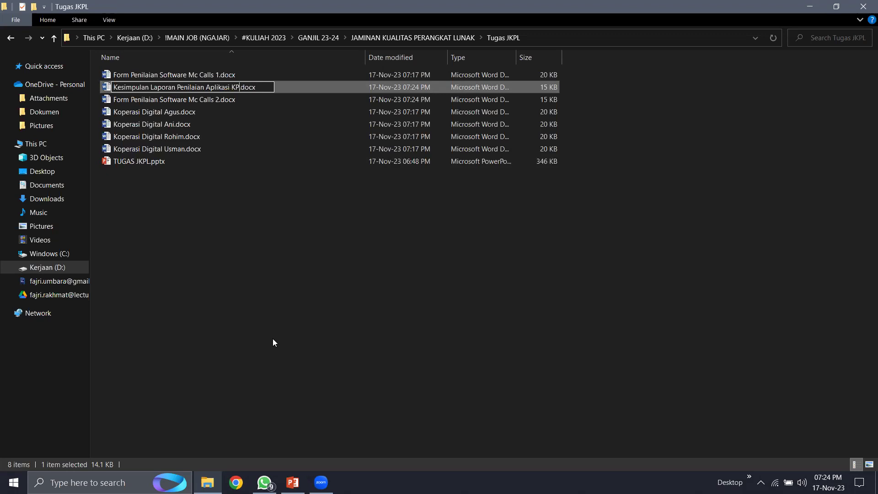
click(273, 342)
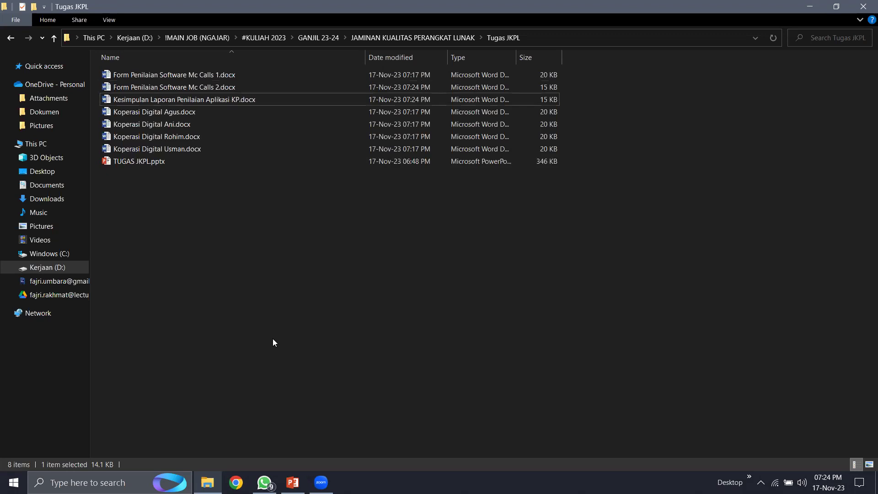
click(197, 101)
- Look over the assessor files and the new summary, then switch to TUGAS JKPL.pptx in PowerPoint
click(192, 114)
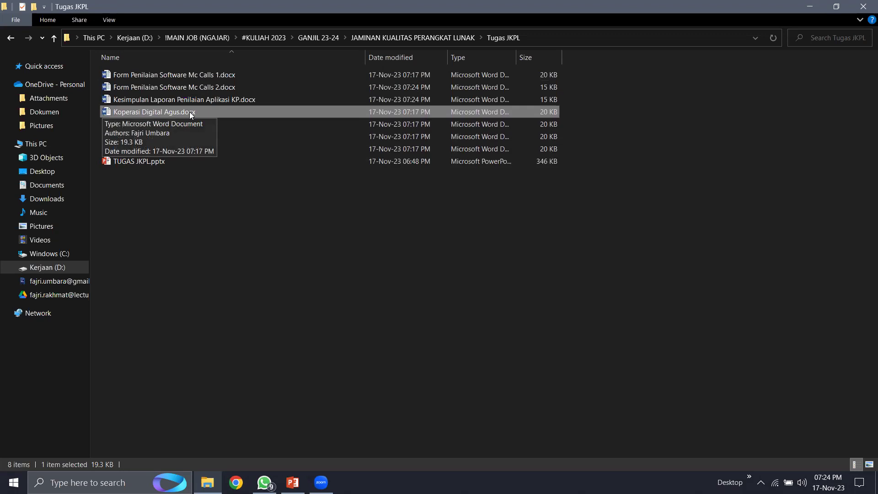
click(226, 215)
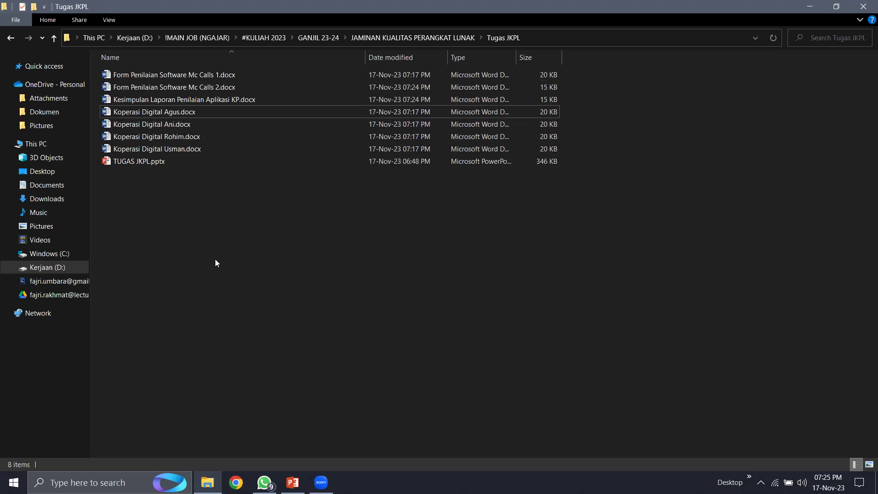
click(171, 112)
click(171, 137)
click(170, 148)
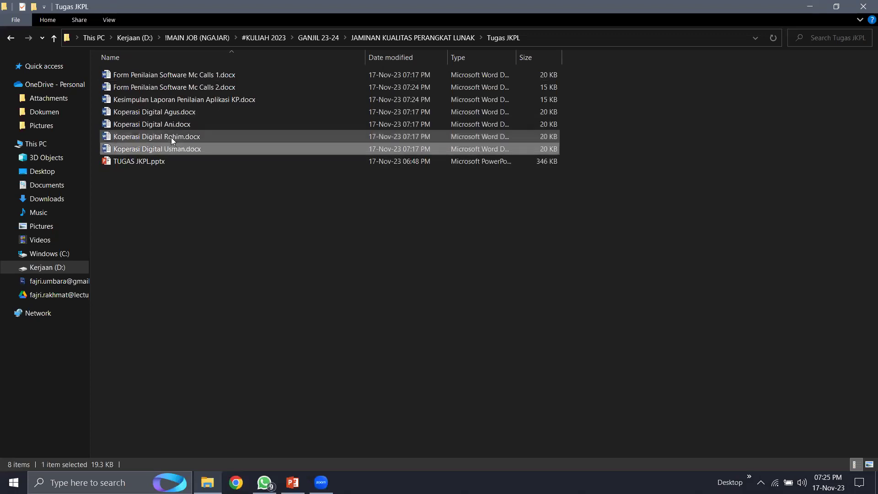
click(166, 112)
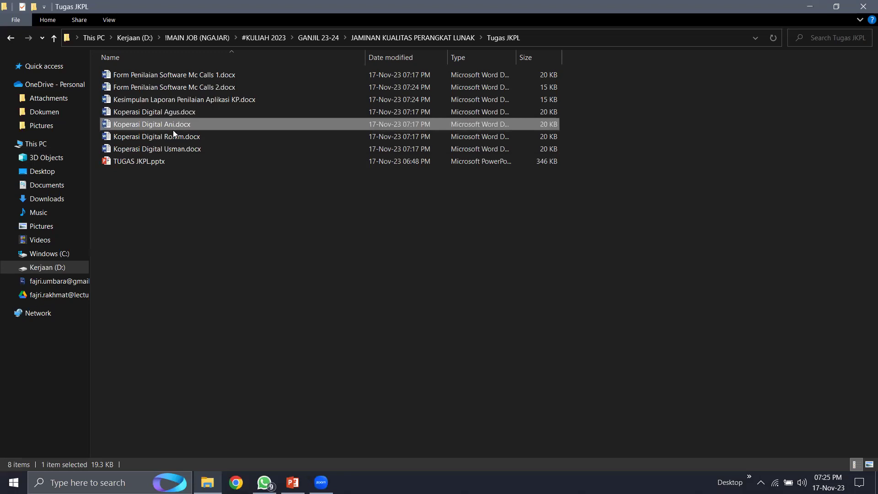
click(185, 149)
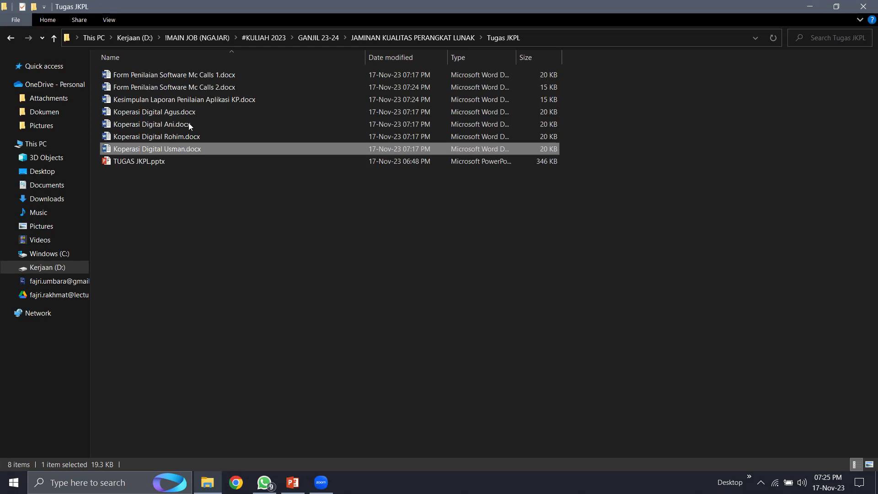
click(187, 99)
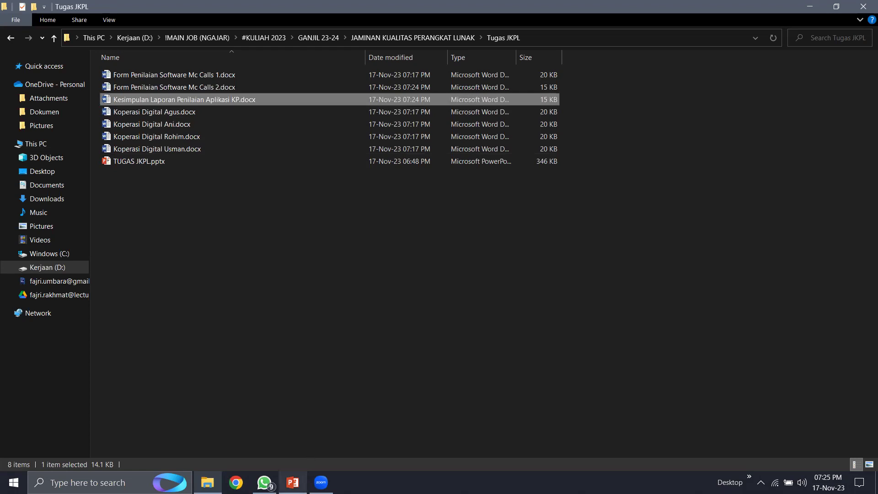
click(293, 483)
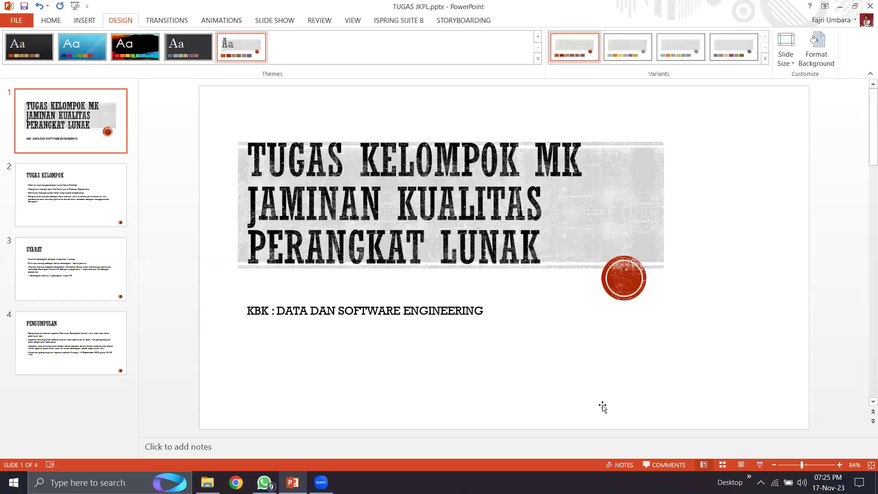